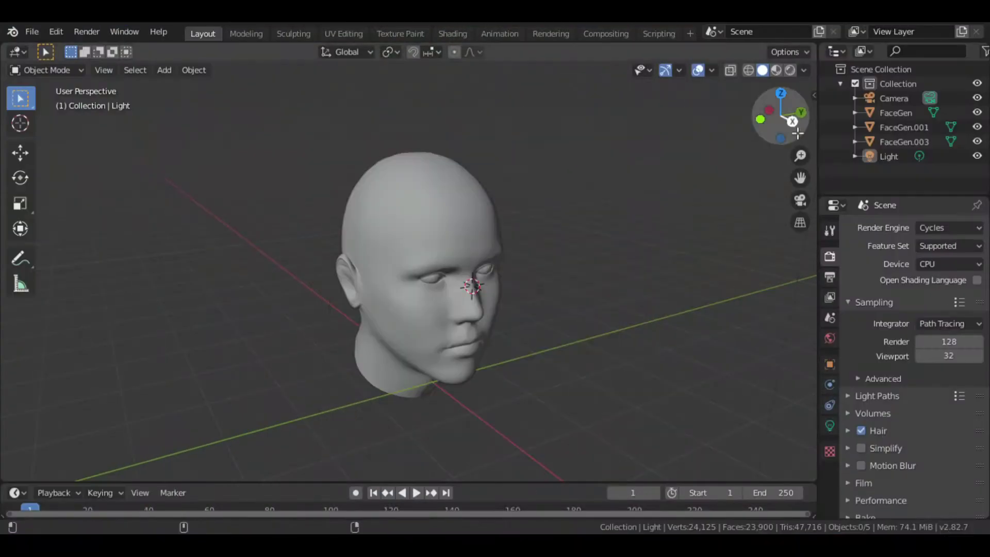
# Dismiss the splash screen and select the FaceGen head in the viewport
pyautogui.click(792, 121)
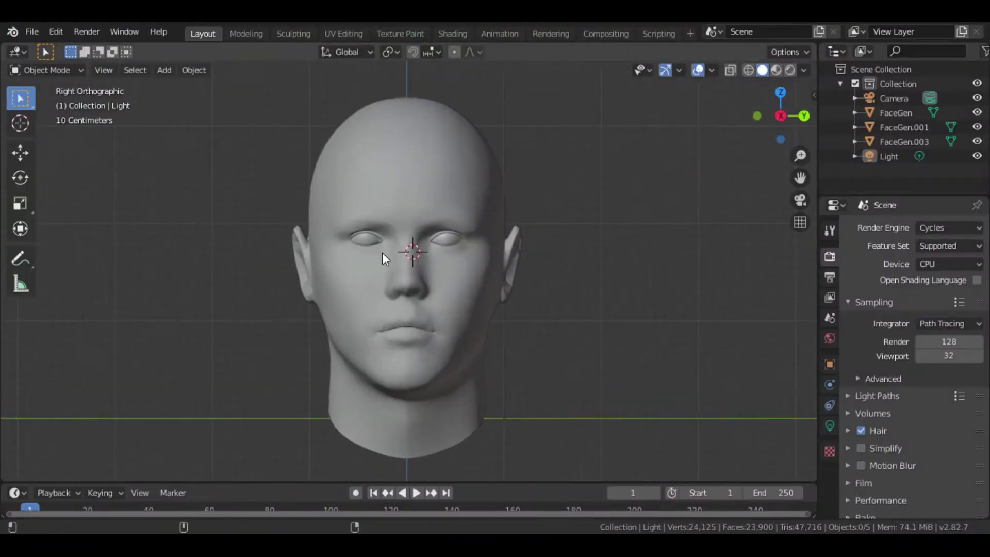
pyautogui.click(405, 270)
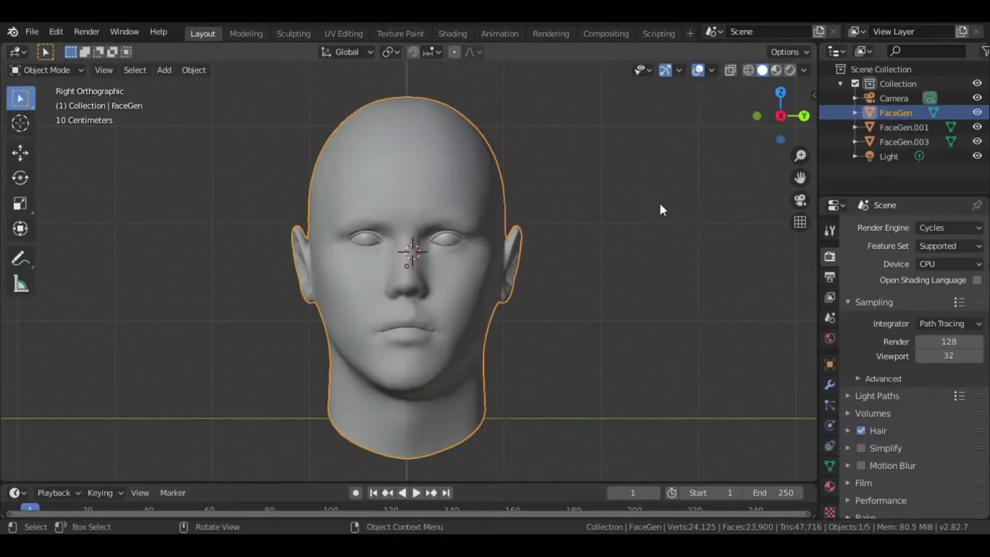
# In Edit Mode with vertex select, lasso the jaw and cheek vertices on one side
pyautogui.press('1')
pyautogui.click(757, 115)
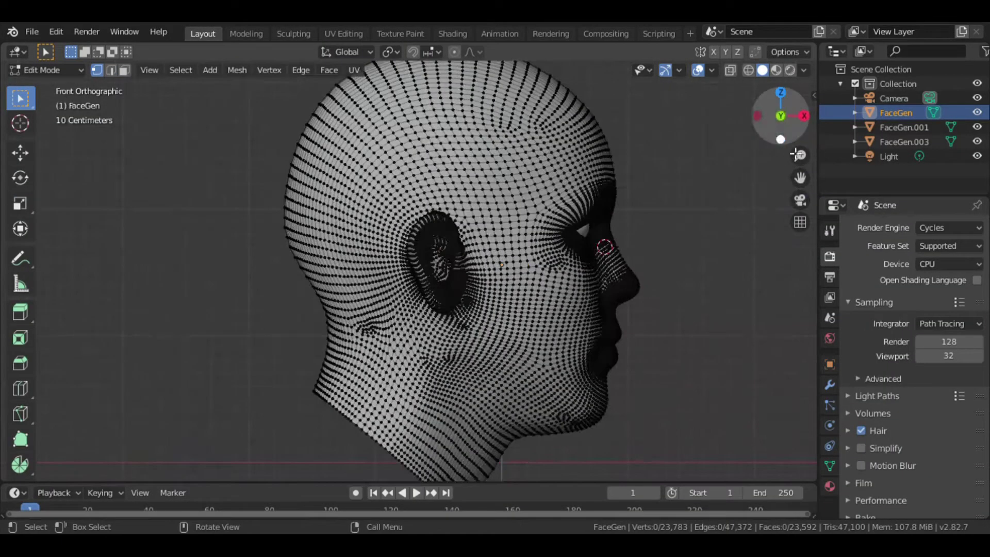
pyautogui.moveTo(800, 178); pyautogui.dragTo(802, 181)
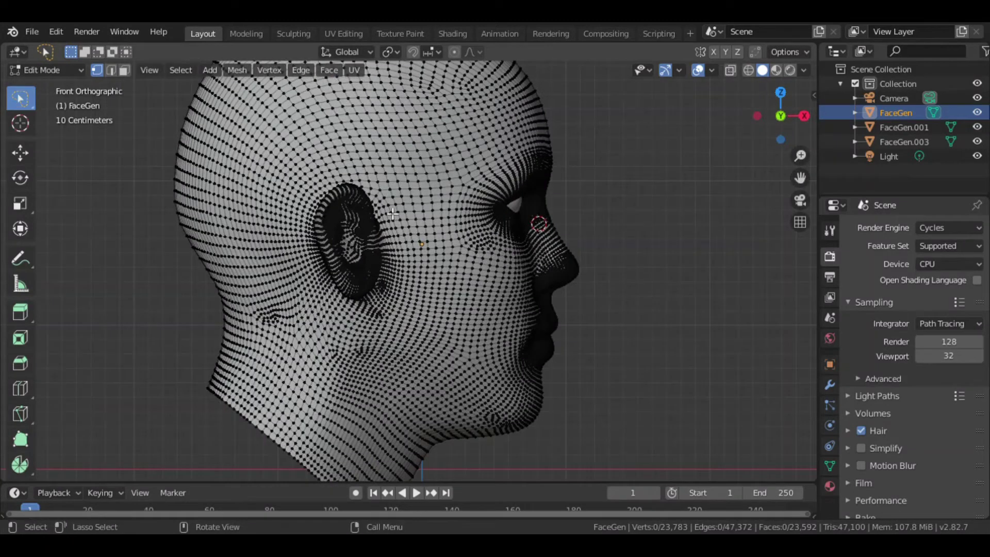
pyautogui.moveTo(402, 367)
pyautogui.mouseDown()
pyautogui.moveTo(458, 410)
pyautogui.moveTo(533, 433)
pyautogui.moveTo(551, 392)
pyautogui.mouseUp()
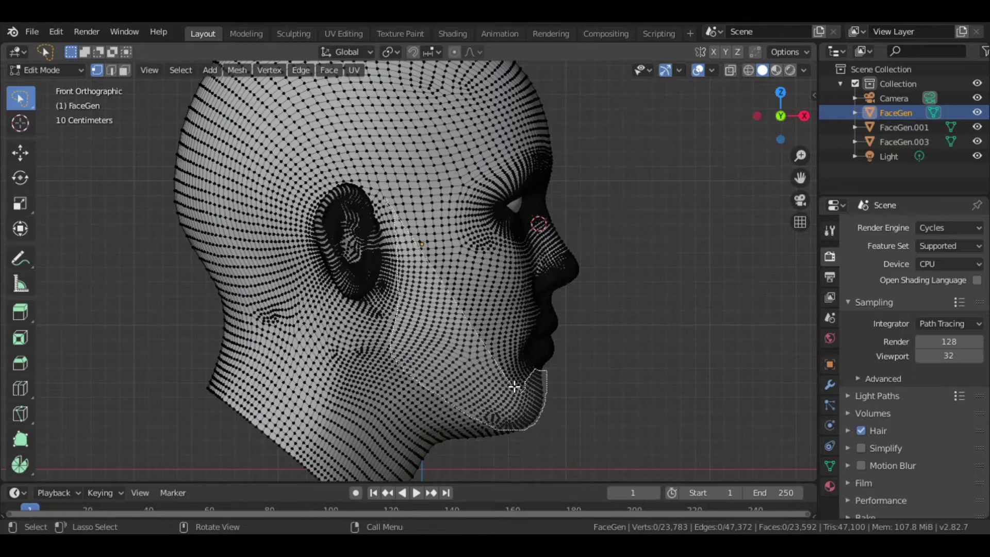
pyautogui.moveTo(403, 190); pyautogui.dragTo(392, 199)
pyautogui.moveTo(392, 198); pyautogui.dragTo(353, 251, button='middle')
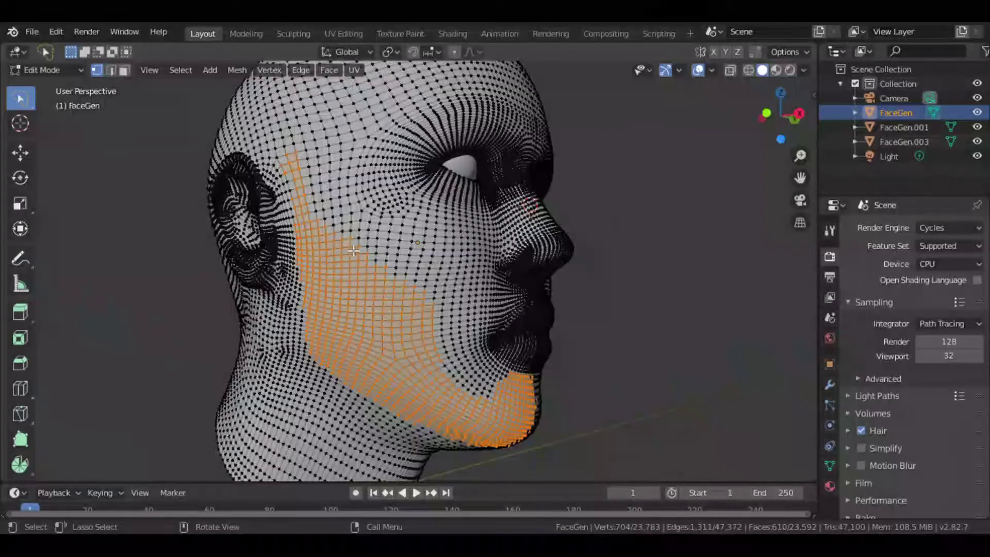
# Add more cheek and chin-strip vertices to the selection and remove a few strays
pyautogui.moveTo(445, 359); pyautogui.dragTo(435, 383)
pyautogui.click(799, 113)
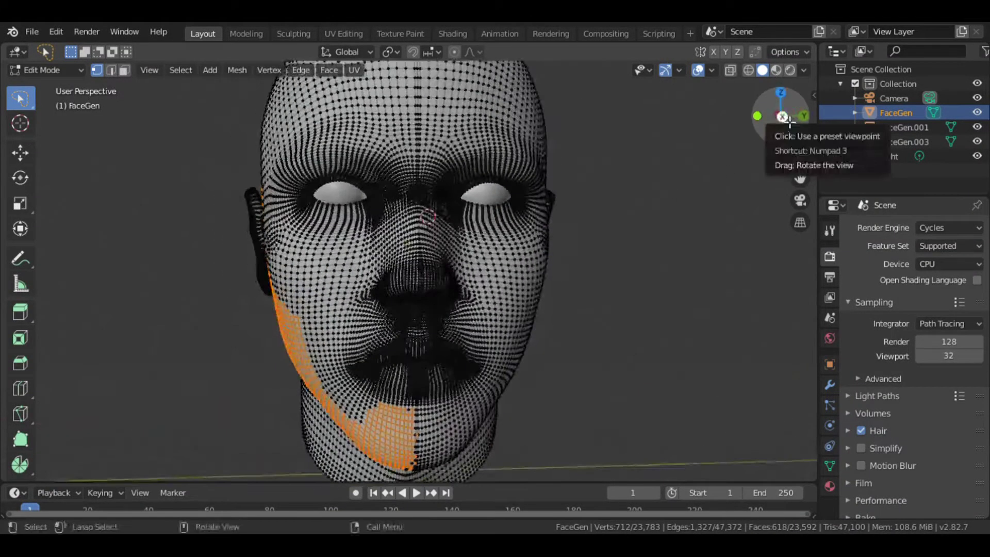
pyautogui.keyDown('ctrl'); pyautogui.click(393, 376); pyautogui.keyUp('ctrl')
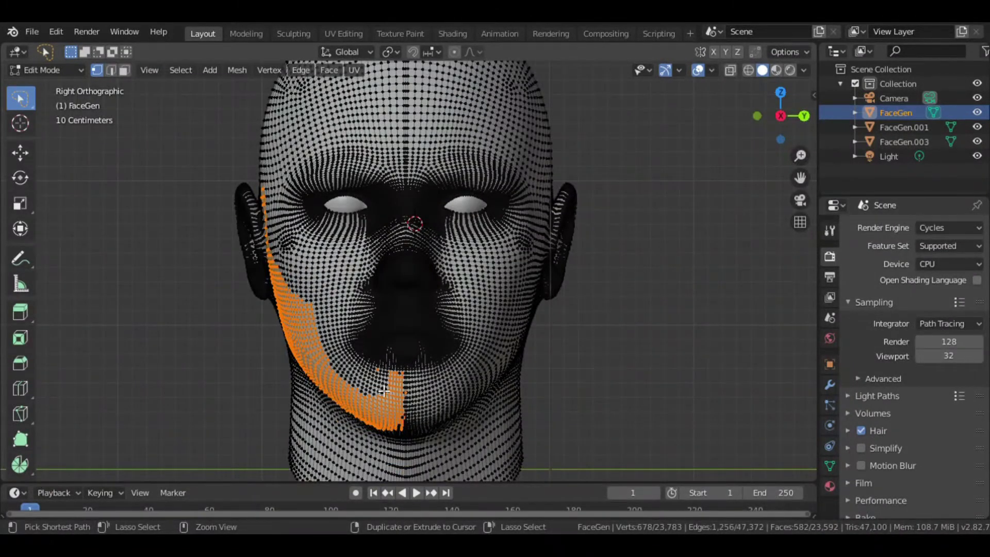
pyautogui.scroll(5, 366, 396)
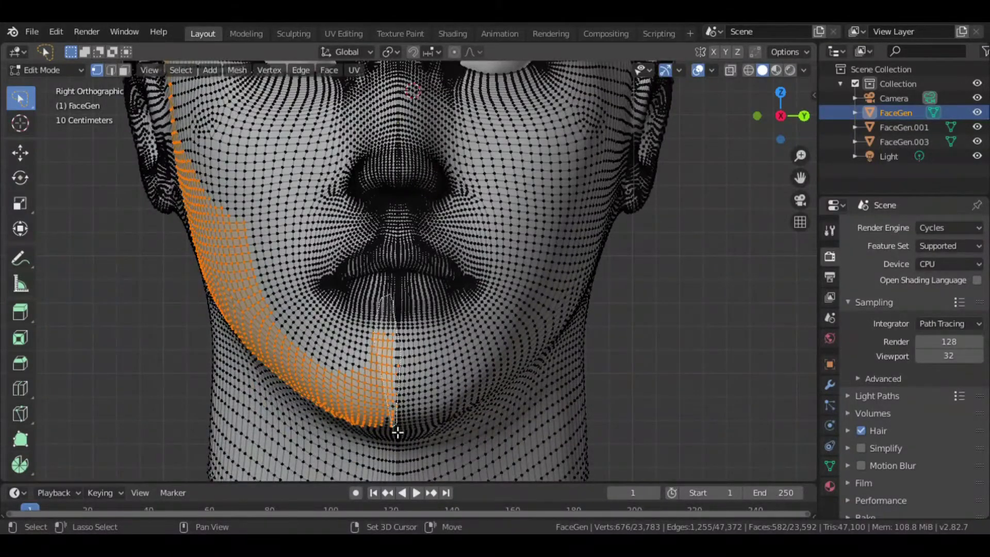
pyautogui.keyDown('ctrl'); pyautogui.moveTo(379, 386); pyautogui.dragTo(382, 322, button='right'); pyautogui.keyUp('ctrl')
pyautogui.keyDown('ctrl'); pyautogui.keyDown('shift'); pyautogui.moveTo(359, 374); pyautogui.dragTo(338, 351, button='right'); pyautogui.keyUp('shift'); pyautogui.keyUp('ctrl')
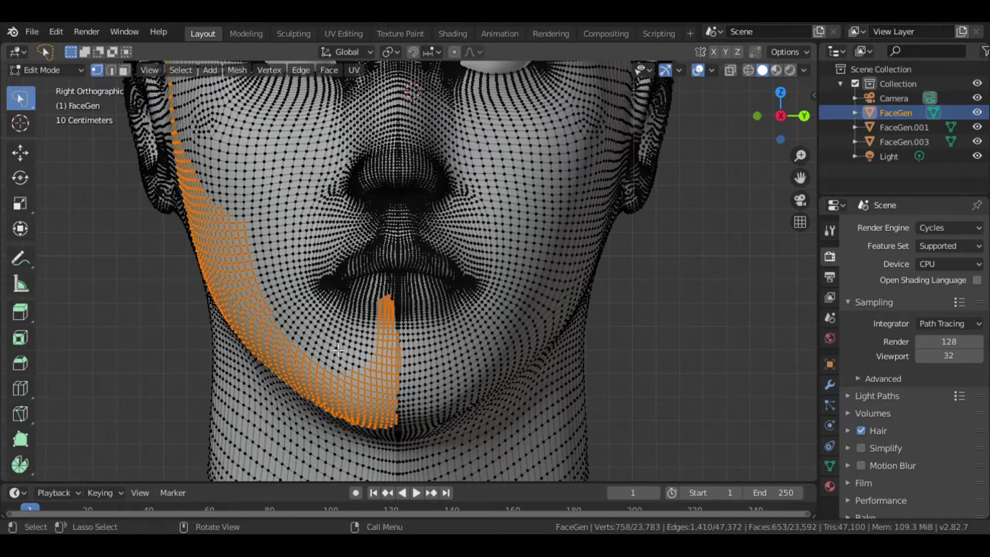
# Mirror the jaw selection to the other side with Extend enabled
pyautogui.click(180, 70)
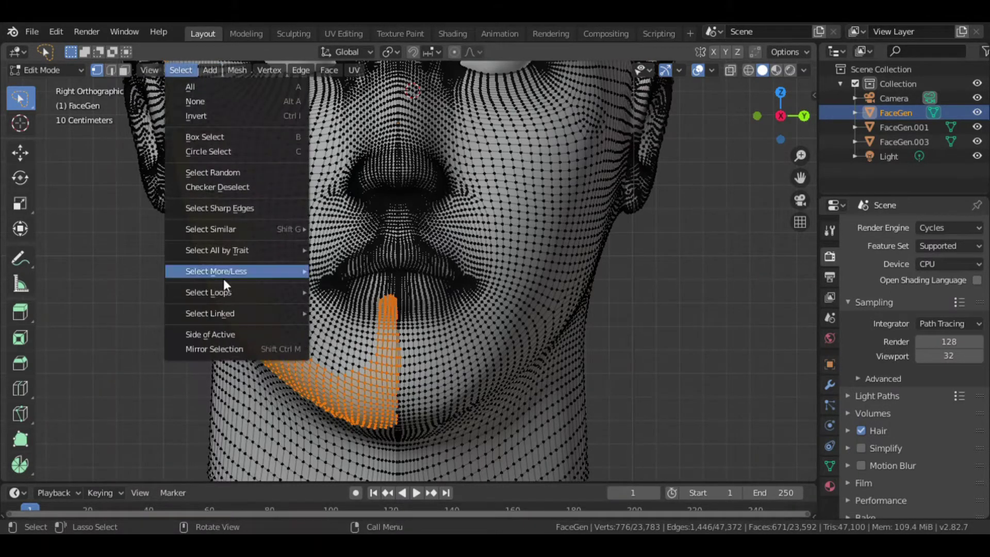
pyautogui.click(245, 349)
pyautogui.click(236, 466)
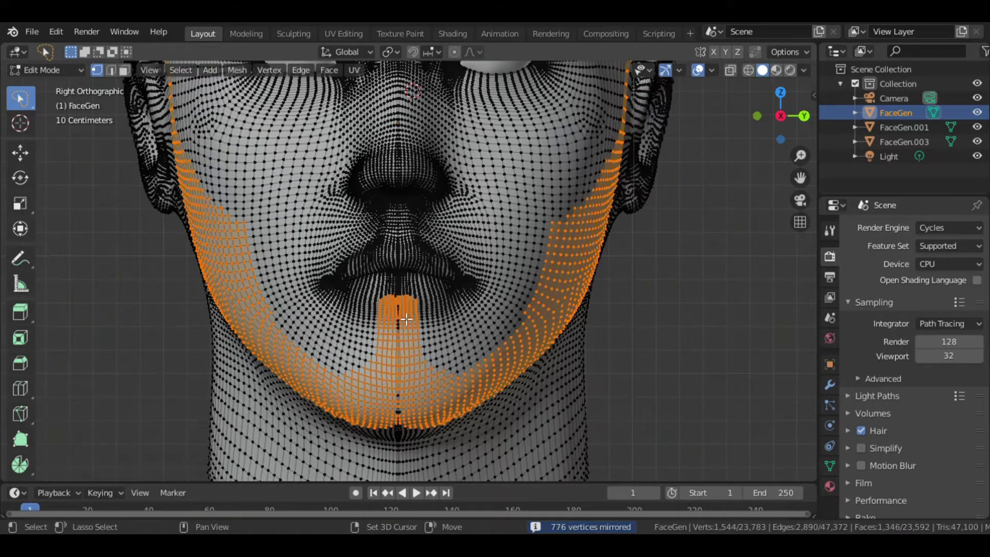
pyautogui.keyDown('shift'); pyautogui.click(406, 301); pyautogui.keyUp('shift')
# Add the underside of the jaw and trim stray vertices along the beard edges
pyautogui.moveTo(398, 399); pyautogui.dragTo(461, 294, button='middle')
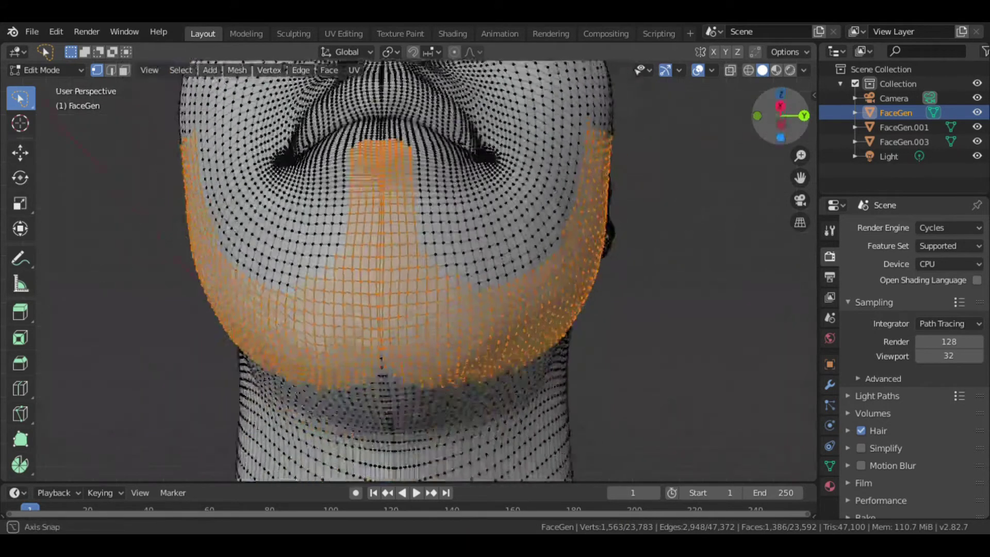
pyautogui.keyDown('ctrl'); pyautogui.moveTo(298, 277); pyautogui.dragTo(299, 279, button='right'); pyautogui.keyUp('ctrl')
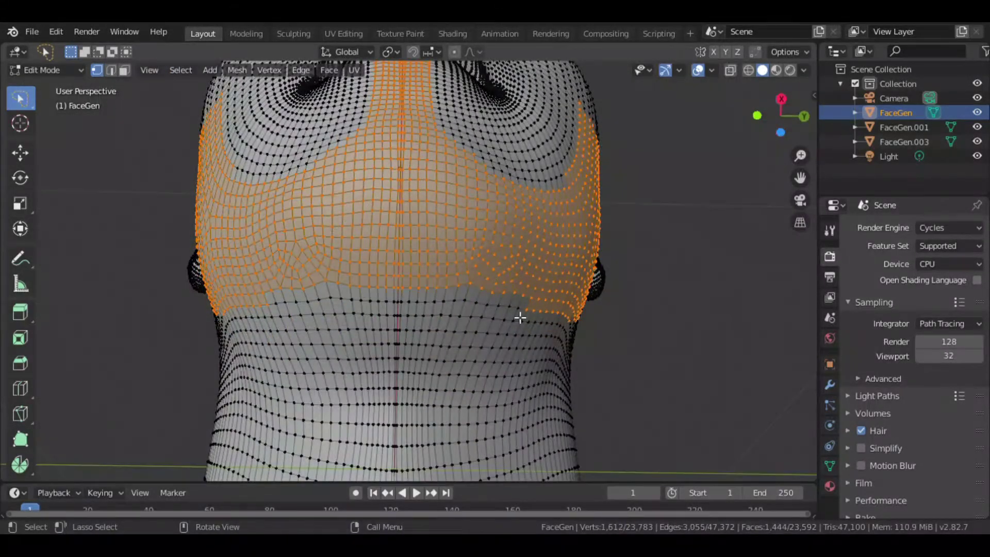
pyautogui.moveTo(519, 316); pyautogui.dragTo(399, 352, button='middle')
pyautogui.keyDown('ctrl'); pyautogui.moveTo(342, 367); pyautogui.dragTo(479, 334, button='right'); pyautogui.keyUp('ctrl')
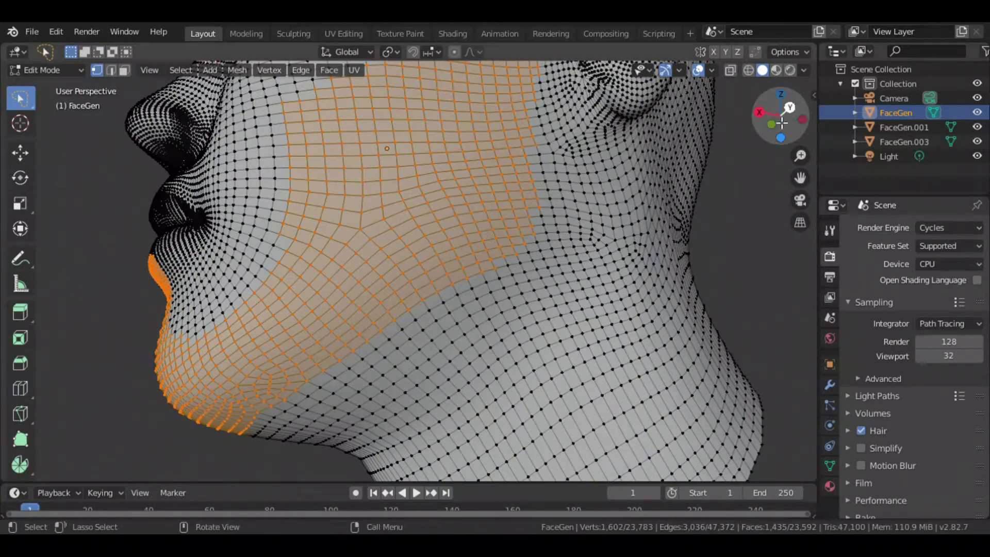
pyautogui.moveTo(478, 334); pyautogui.dragTo(394, 190, button='middle')
pyautogui.keyDown('ctrl'); pyautogui.moveTo(441, 312); pyautogui.dragTo(441, 312, button='right'); pyautogui.keyUp('ctrl')
pyautogui.moveTo(441, 312)
pyautogui.mouseDown(button='middle')
pyautogui.moveTo(330, 309)
pyautogui.moveTo(578, 98)
pyautogui.mouseUp(button='middle')
pyautogui.keyDown('ctrl'); pyautogui.moveTo(566, 157); pyautogui.dragTo(583, 92, button='right'); pyautogui.keyUp('ctrl')
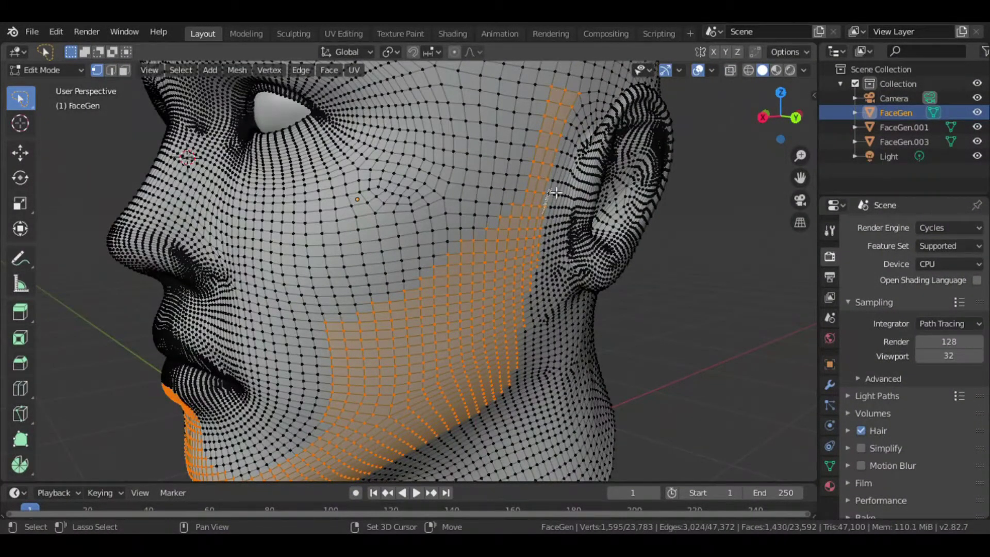
# Add sideburn and cheek vertices, remove excess cheek vertices, and return to front view
pyautogui.moveTo(458, 228)
pyautogui.keyDown('ctrl'); pyautogui.mouseDown(button='right')
pyautogui.moveTo(506, 231)
pyautogui.moveTo(485, 248)
pyautogui.mouseUp(button='right'); pyautogui.keyUp('ctrl')
pyautogui.keyDown('ctrl'); pyautogui.moveTo(536, 227); pyautogui.dragTo(534, 226, button='right'); pyautogui.keyUp('ctrl')
pyautogui.moveTo(535, 226); pyautogui.dragTo(345, 268, button='middle')
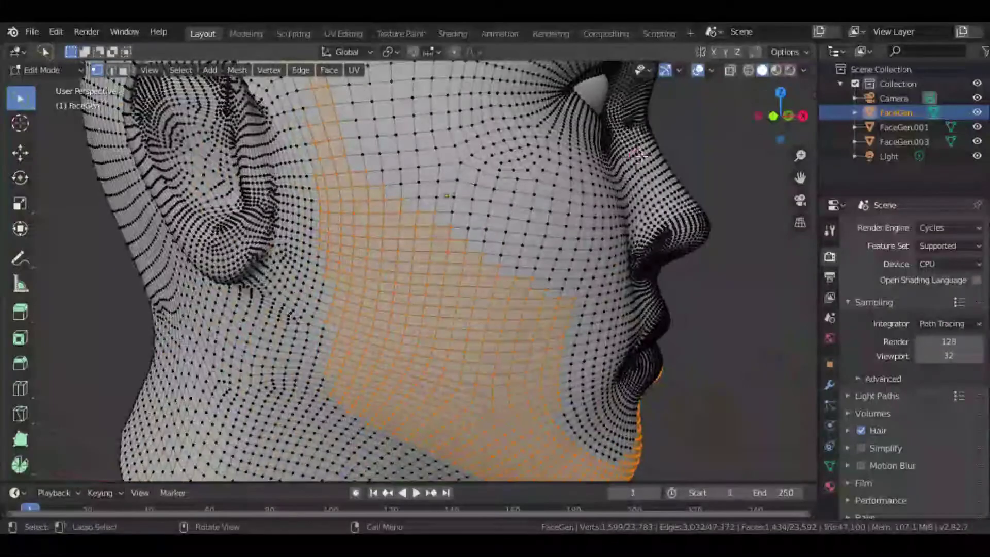
pyautogui.keyDown('ctrl'); pyautogui.moveTo(322, 237); pyautogui.dragTo(335, 257, button='right'); pyautogui.keyUp('ctrl')
pyautogui.moveTo(781, 116)
pyautogui.mouseDown()
pyautogui.moveTo(789, 119)
pyautogui.moveTo(375, 175)
pyautogui.mouseUp()
pyautogui.keyDown('ctrl'); pyautogui.moveTo(360, 148); pyautogui.dragTo(423, 279, button='right'); pyautogui.keyUp('ctrl')
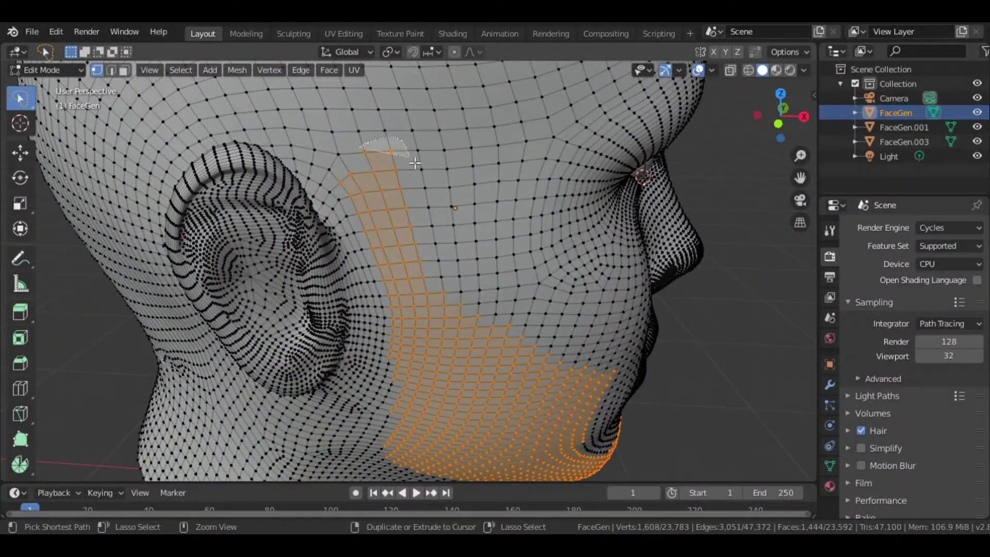
pyautogui.keyDown('ctrl'); pyautogui.moveTo(376, 165); pyautogui.dragTo(372, 155, button='right'); pyautogui.keyUp('ctrl')
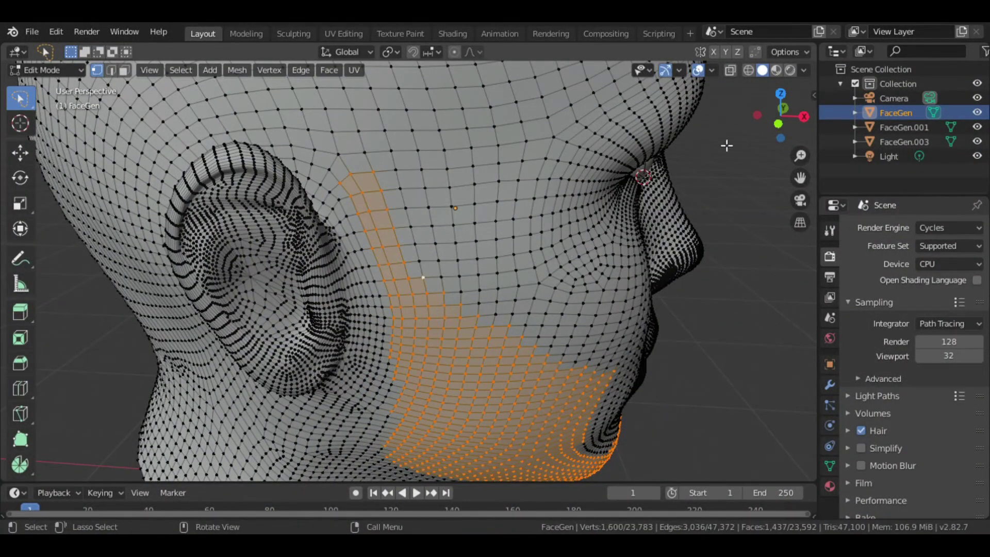
pyautogui.press('KP_3')
# Assign the beard vertices to a new vertex group named Group and return to Object Mode
pyautogui.click(829, 465)
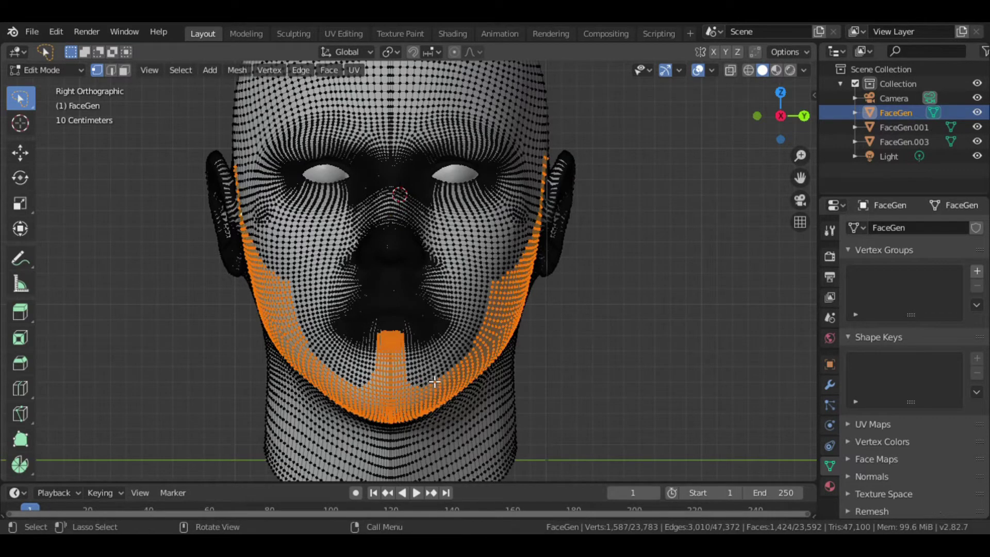
pyautogui.keyDown('ctrl'); pyautogui.click(371, 387); pyautogui.keyUp('ctrl')
pyautogui.click(977, 271)
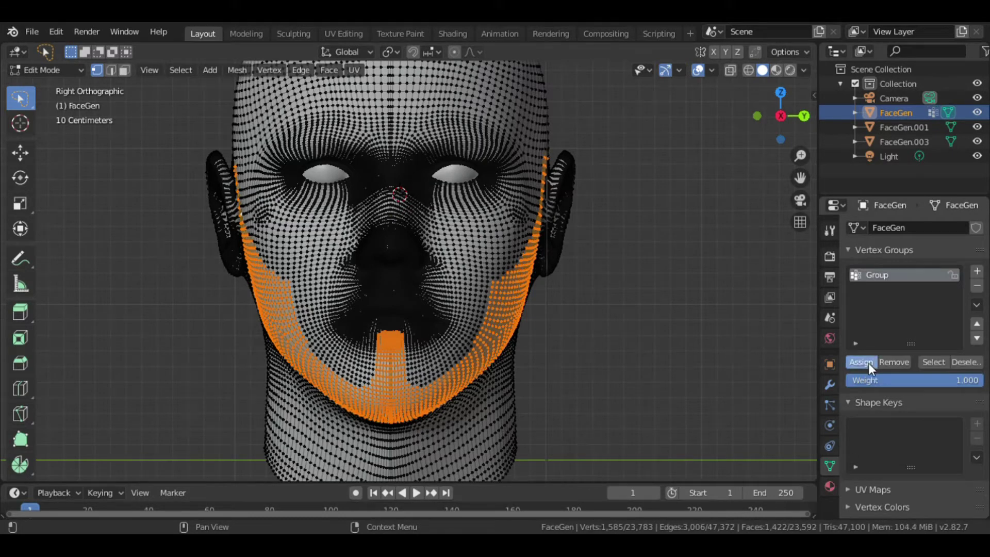
pyautogui.press('Tab')
pyautogui.click(830, 404)
# Add a Hair particle system with 0.1 m hair length, density limited to Group
pyautogui.click(977, 227)
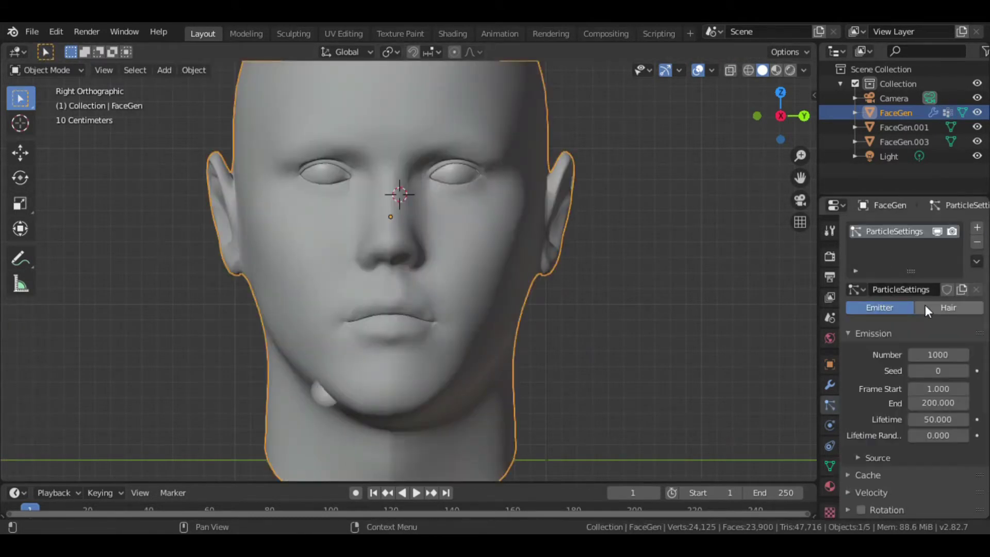
pyautogui.click(927, 308)
pyautogui.write('.01')
pyautogui.press('Return')
pyautogui.write('1')
pyautogui.press('Return')
pyautogui.scroll(-5, 918, 412)
pyautogui.click(884, 476)
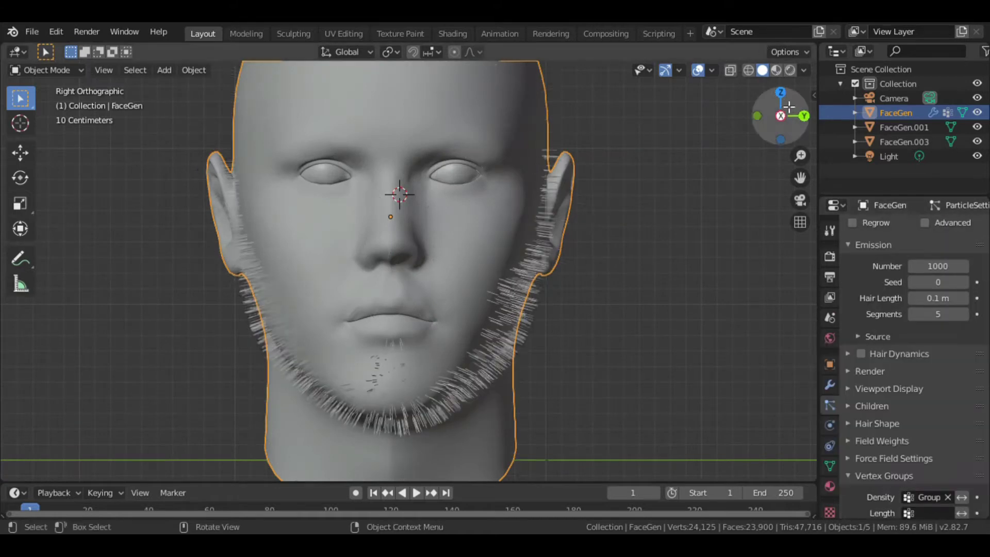
# Enable Interpolated children and set the hair shape tip diameter to 0
pyautogui.click(853, 410)
pyautogui.click(943, 426)
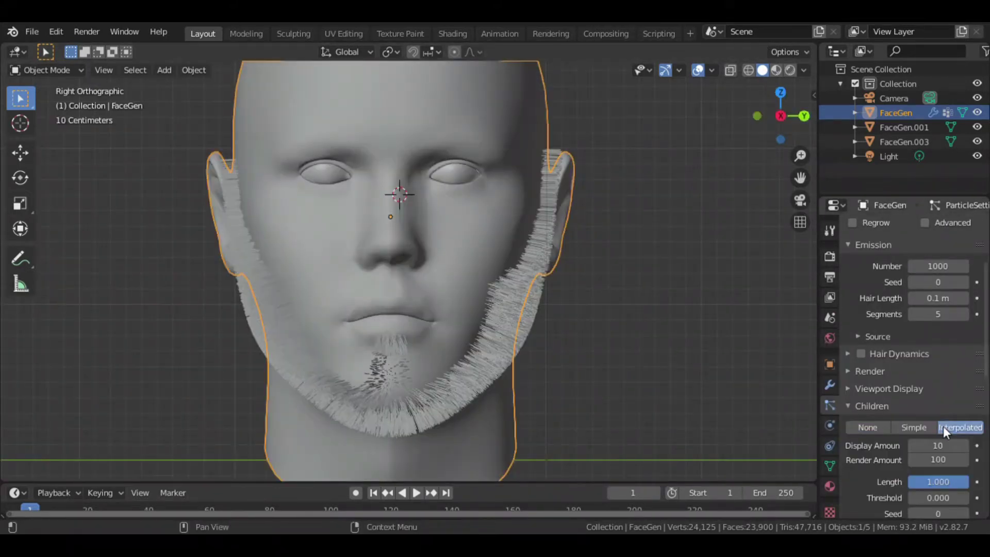
pyautogui.click(871, 405)
pyautogui.click(871, 424)
pyautogui.scroll(-4, 908, 407)
pyautogui.write('0.01')
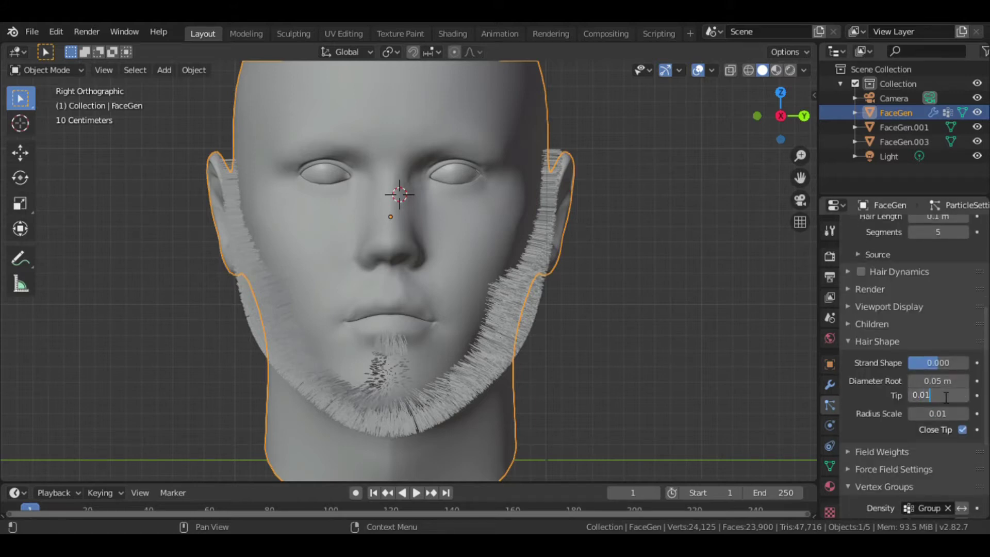
pyautogui.press('Return')
pyautogui.click(872, 324)
pyautogui.scroll(5, 907, 361)
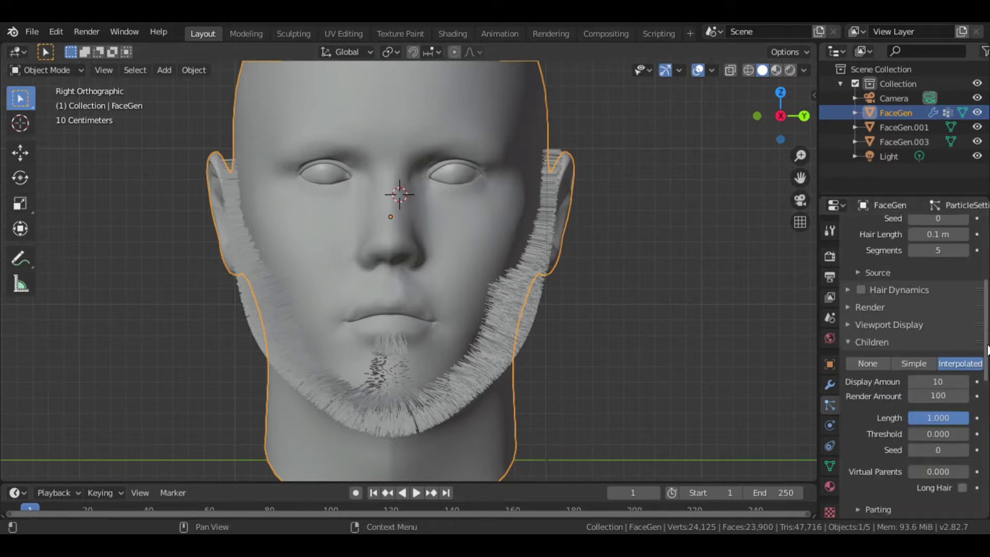
pyautogui.moveTo(464, 257); pyautogui.dragTo(516, 258, button='middle')
pyautogui.keyDown('alt'); pyautogui.moveTo(329, 216); pyautogui.dragTo(361, 211, button='middle'); pyautogui.keyUp('alt')
# In Particle Edit with tip select, comb the chin and both jawline hairs downward
pyautogui.click(47, 69)
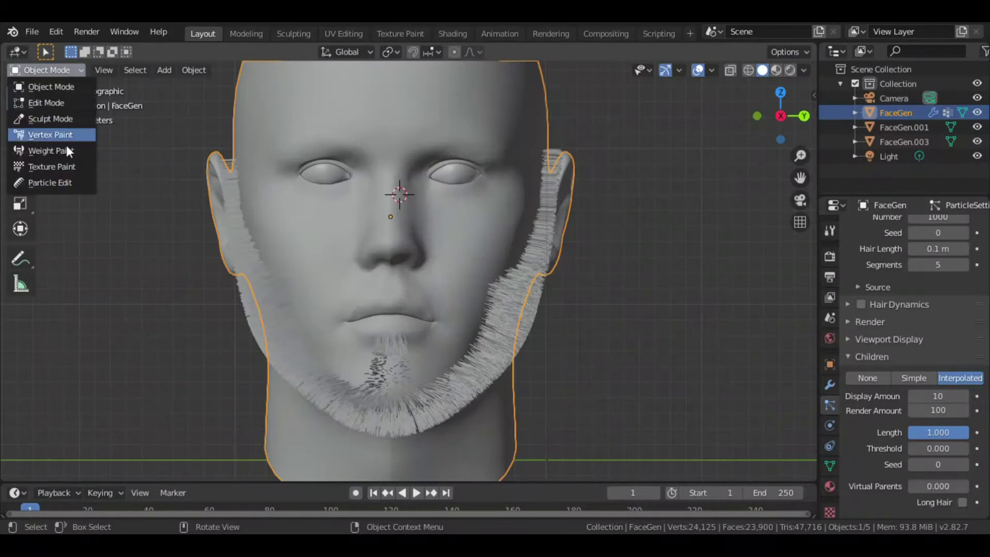
pyautogui.click(41, 182)
pyautogui.click(125, 70)
pyautogui.moveTo(419, 365); pyautogui.dragTo(389, 402)
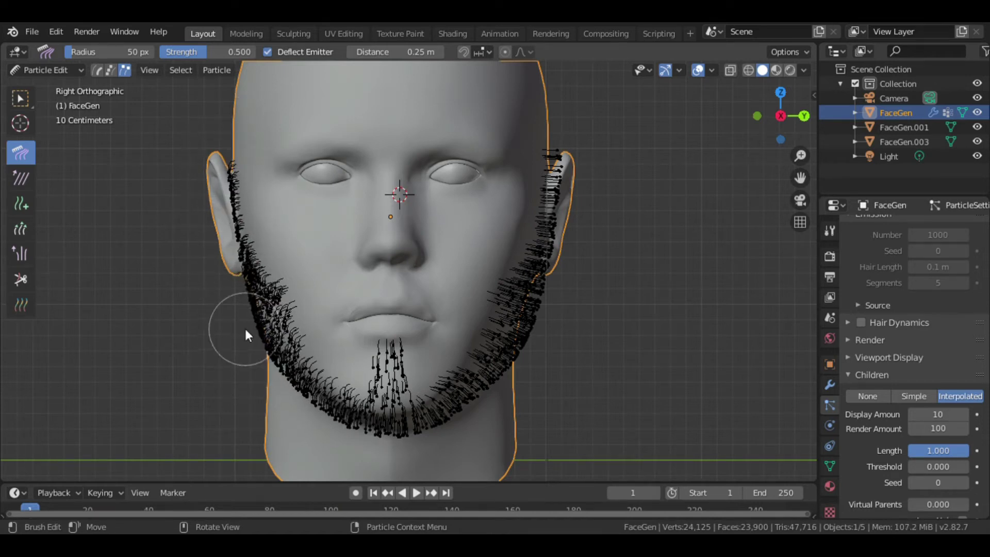
pyautogui.moveTo(237, 202); pyautogui.dragTo(317, 419)
pyautogui.moveTo(262, 307); pyautogui.dragTo(372, 392)
pyautogui.moveTo(542, 151); pyautogui.dragTo(502, 436)
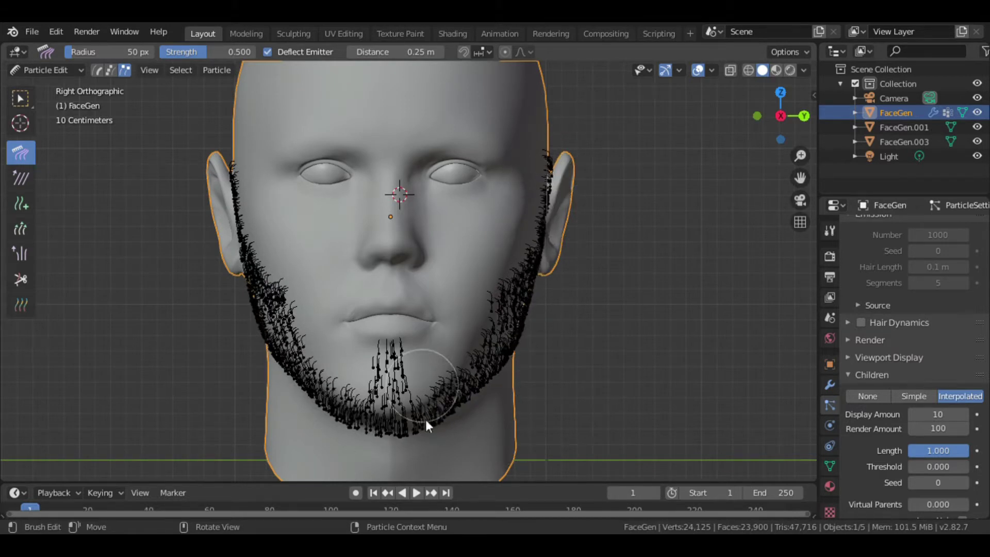
pyautogui.moveTo(569, 122); pyautogui.dragTo(538, 173)
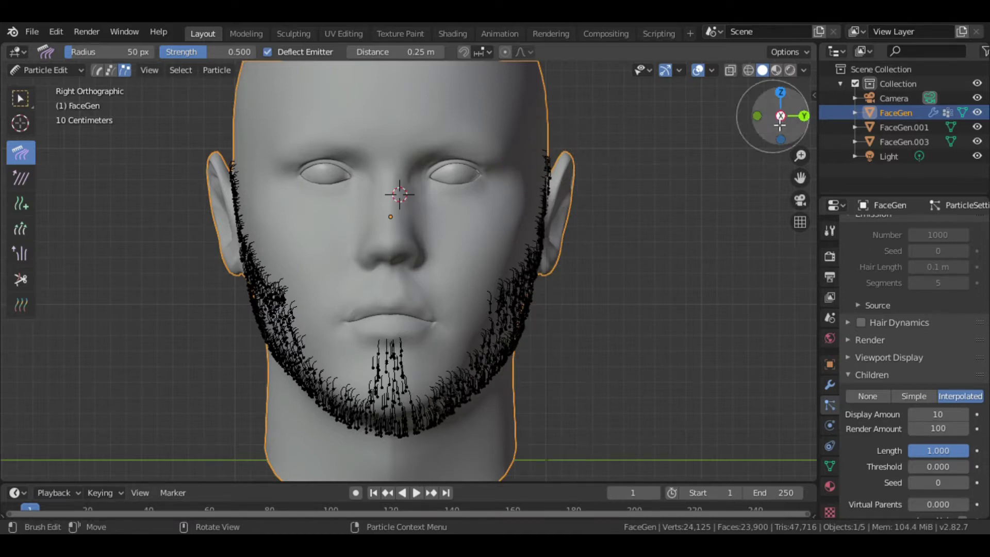
# Inspect the combed beard from below and the sides, then return to Object Mode
pyautogui.moveTo(417, 387); pyautogui.dragTo(387, 172, button='middle')
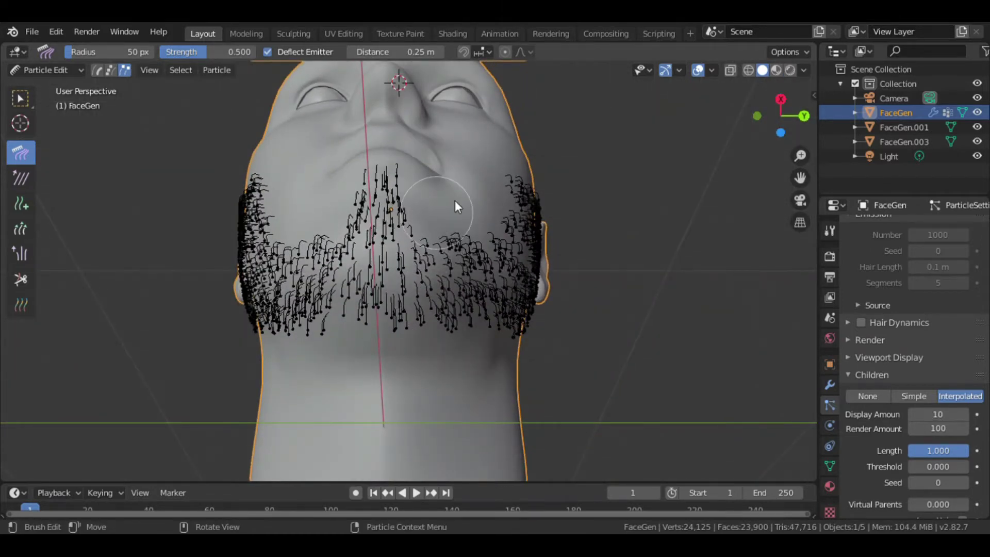
pyautogui.moveTo(455, 206); pyautogui.dragTo(508, 216, button='middle')
pyautogui.moveTo(479, 322); pyautogui.dragTo(318, 202, button='middle')
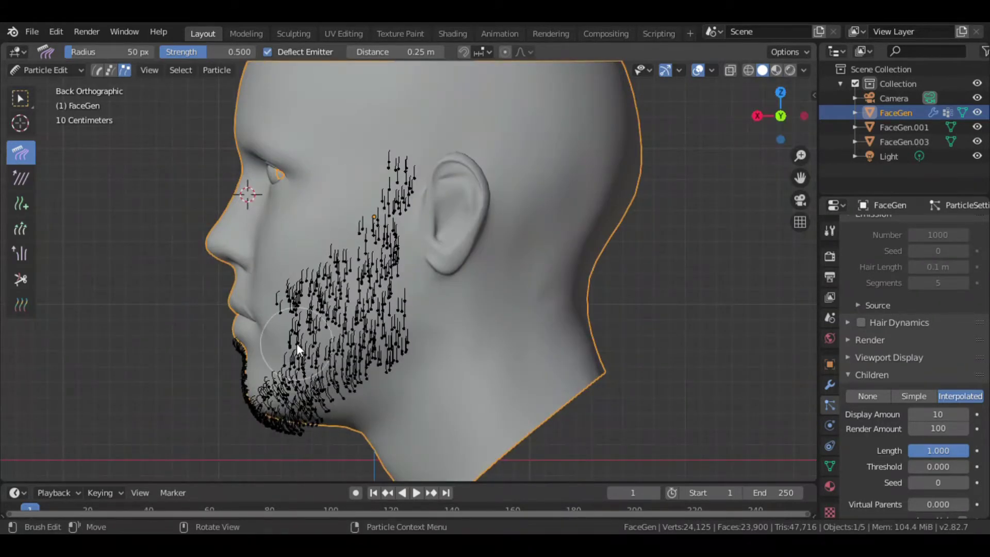
pyautogui.click(780, 116)
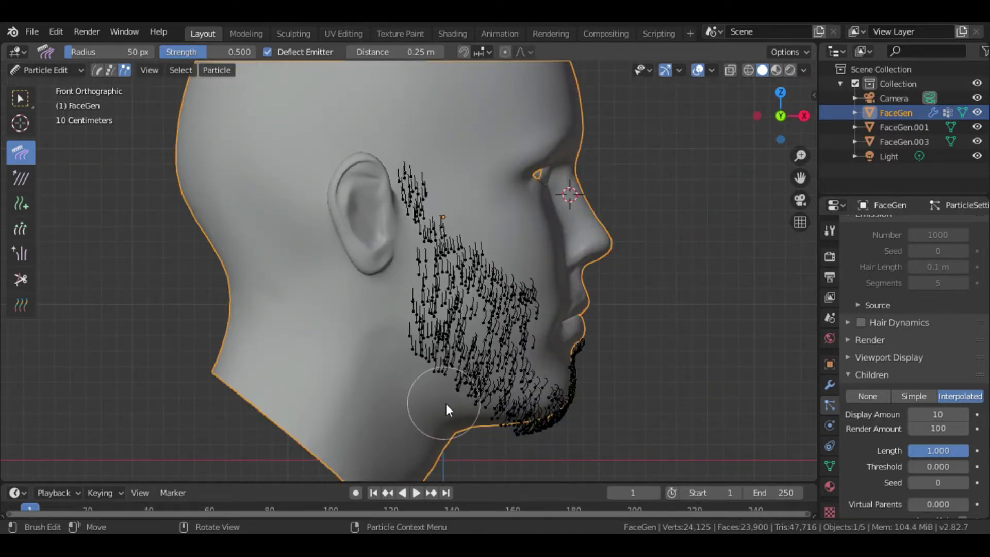
pyautogui.moveTo(780, 115)
pyautogui.mouseDown()
pyautogui.moveTo(630, 446)
pyautogui.moveTo(370, 243)
pyautogui.mouseUp()
pyautogui.click(782, 93)
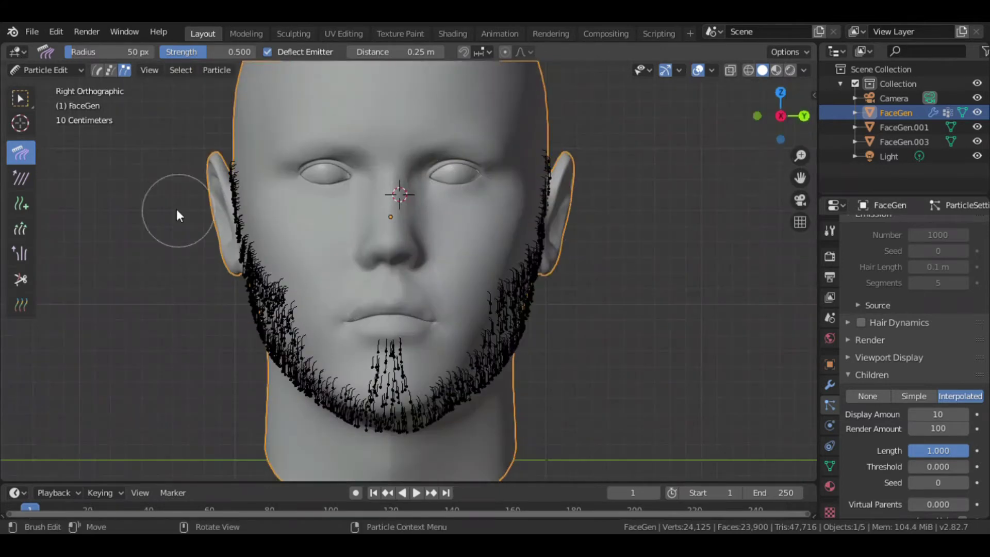
pyautogui.click(46, 69)
pyautogui.click(41, 29)
pyautogui.moveTo(780, 115); pyautogui.dragTo(721, 118)
pyautogui.click(780, 116)
# Set the viewport to Rendered shading, orbit to an angled view, and show Material Properties
pyautogui.press('z')
pyautogui.click(616, 230)
pyautogui.press('z')
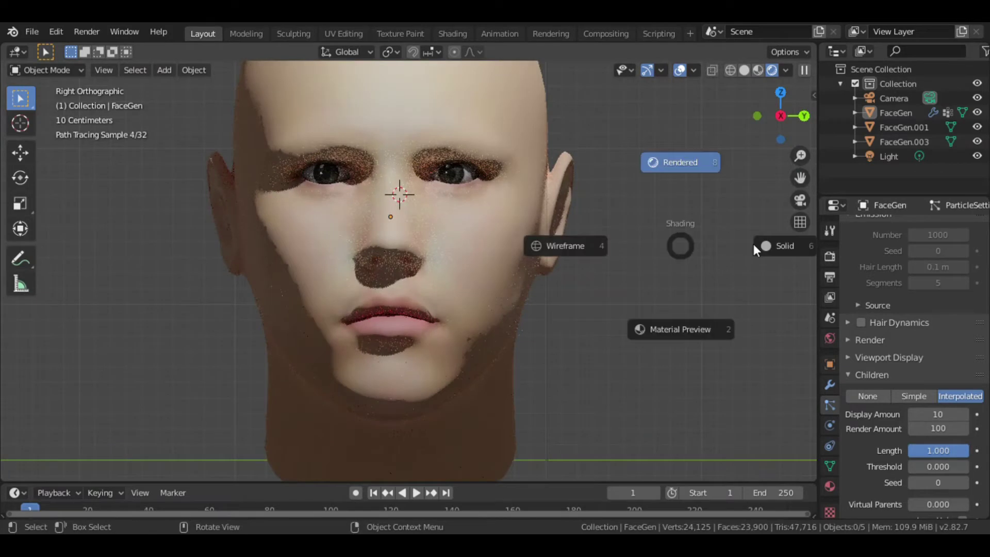
pyautogui.click(753, 243)
pyautogui.scroll(5, 908, 309)
pyautogui.scroll(-15, 908, 309)
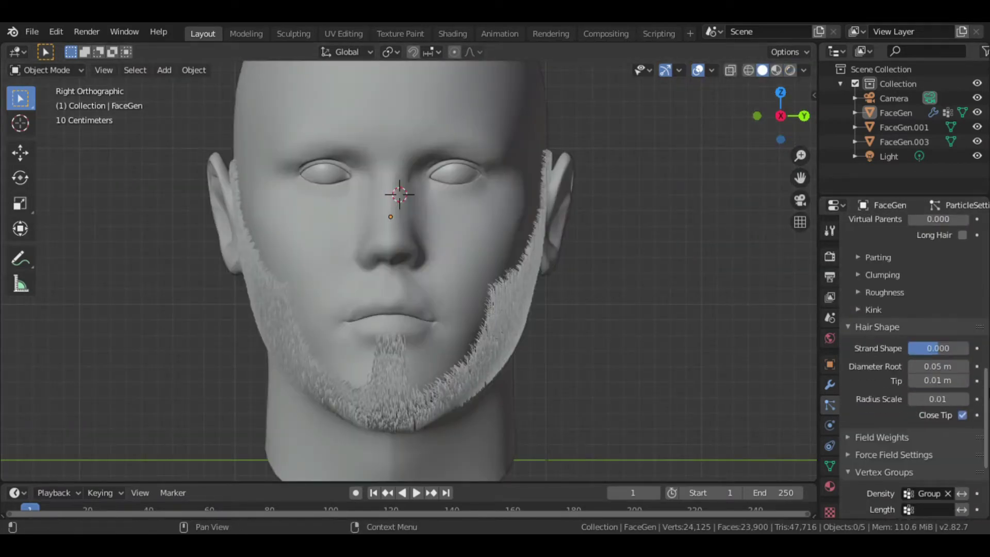
pyautogui.scroll(-5, 907, 310)
pyautogui.press('z')
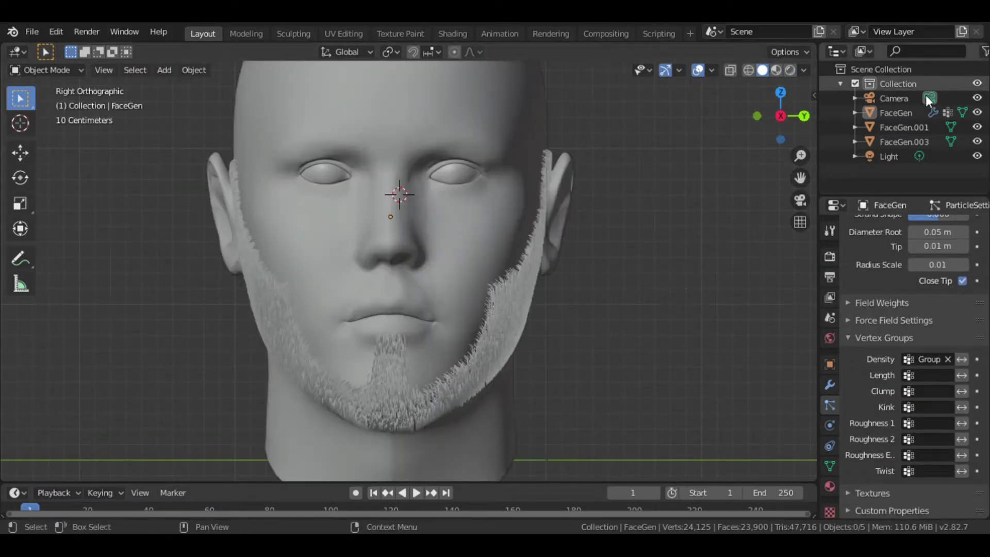
pyautogui.scroll(15, 908, 361)
pyautogui.press('z')
pyautogui.click(652, 190)
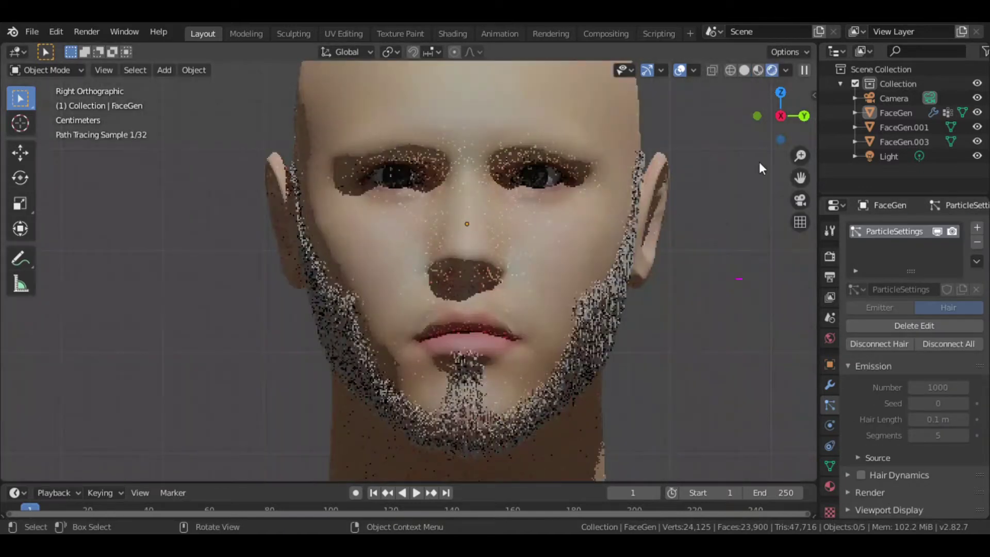
pyautogui.moveTo(785, 135); pyautogui.dragTo(694, 260)
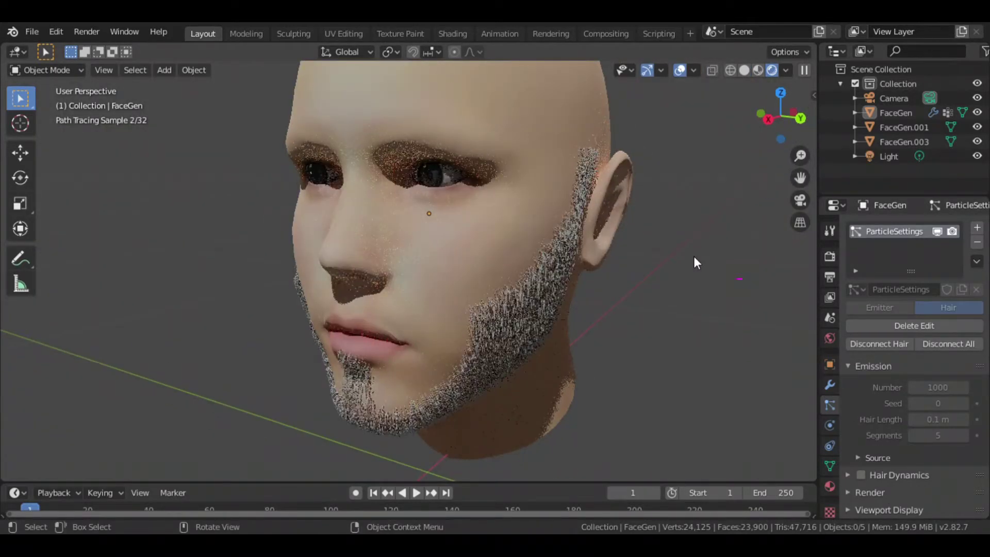
pyautogui.click(829, 486)
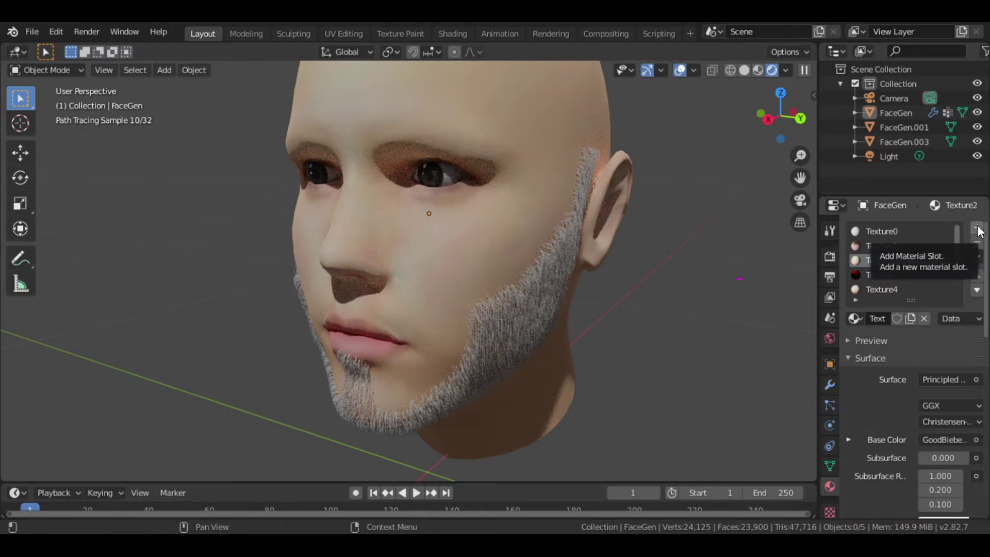
# Add a new material slot and material with a Hair BSDF surface shader
pyautogui.click(977, 228)
pyautogui.click(893, 320)
pyautogui.click(939, 384)
pyautogui.click(800, 139)
# In the Shading workspace, view through the camera and zoom in on the FaceGen head
pyautogui.click(462, 33)
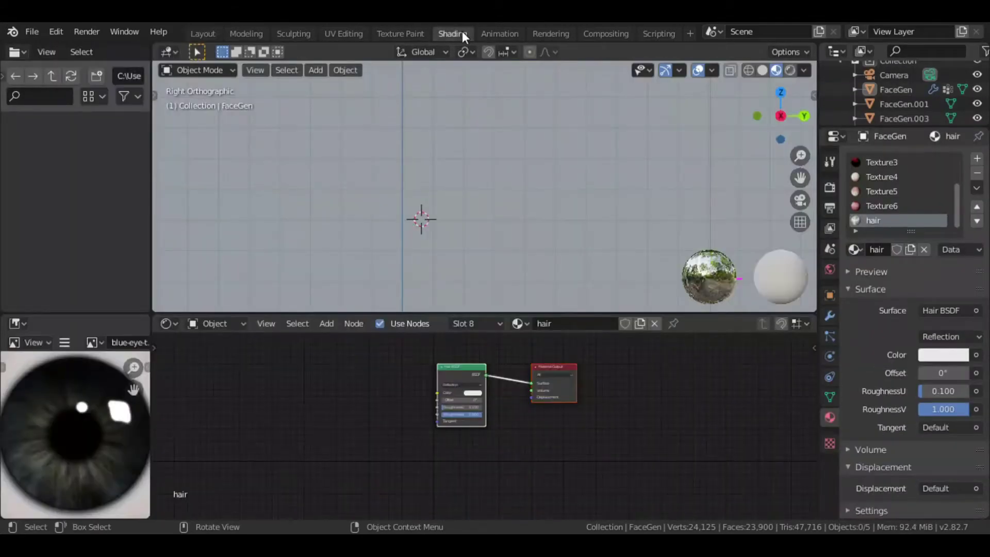
pyautogui.click(780, 117)
pyautogui.click(800, 200)
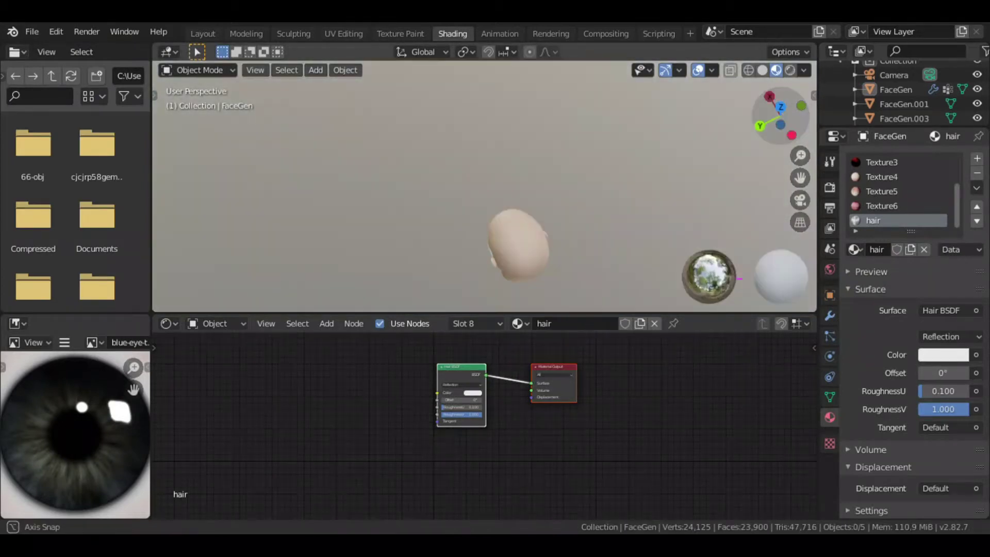
pyautogui.click(800, 201)
pyautogui.moveTo(800, 155); pyautogui.dragTo(802, 170)
pyautogui.click(800, 200)
pyautogui.click(492, 175)
# Scale up FaceGen, FaceGen.001 and FaceGen.003 together, then reselect only FaceGen
pyautogui.press('s')
pyautogui.click(678, 158)
pyautogui.hotkey('ctrl', 'z')
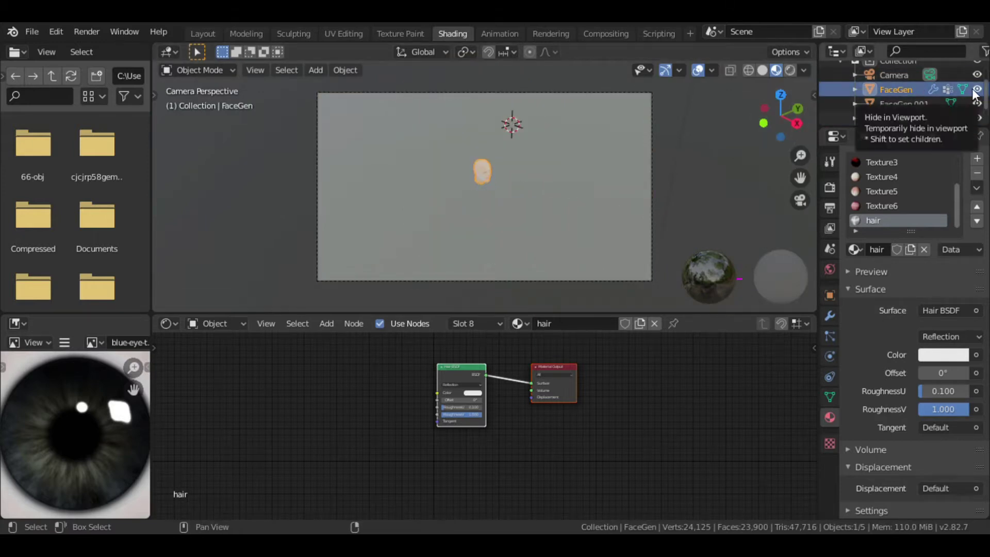
pyautogui.keyDown('shift'); pyautogui.click(902, 118); pyautogui.keyUp('shift')
pyautogui.press('s')
pyautogui.click(743, 190)
pyautogui.click(802, 140)
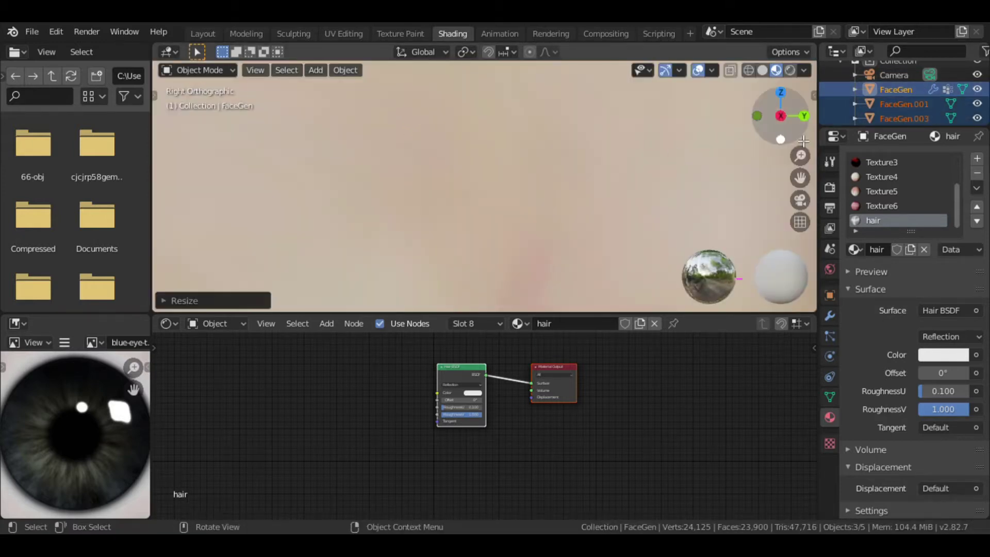
pyautogui.click(600, 225)
pyautogui.moveTo(601, 225)
pyautogui.mouseDown(button='middle')
pyautogui.moveTo(623, 206)
pyautogui.moveTo(511, 239)
pyautogui.mouseUp(button='middle')
# Switch to rendered preview, make the camera active, and select the light
pyautogui.press('z')
pyautogui.click(510, 158)
pyautogui.click(743, 239)
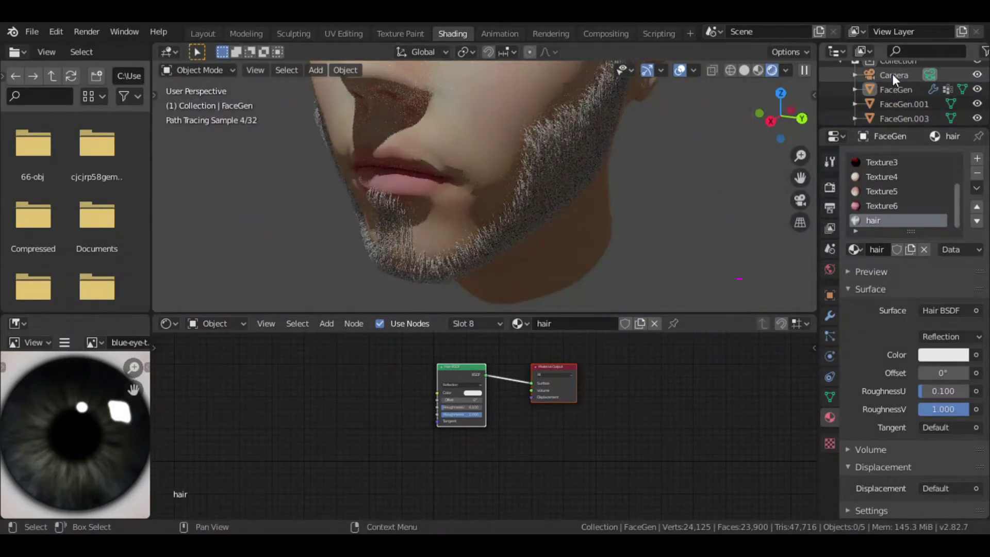
pyautogui.click(892, 73)
pyautogui.click(739, 278)
# Reposition the light along the X axis over three successive moves
pyautogui.press('g')
pyautogui.press('x')
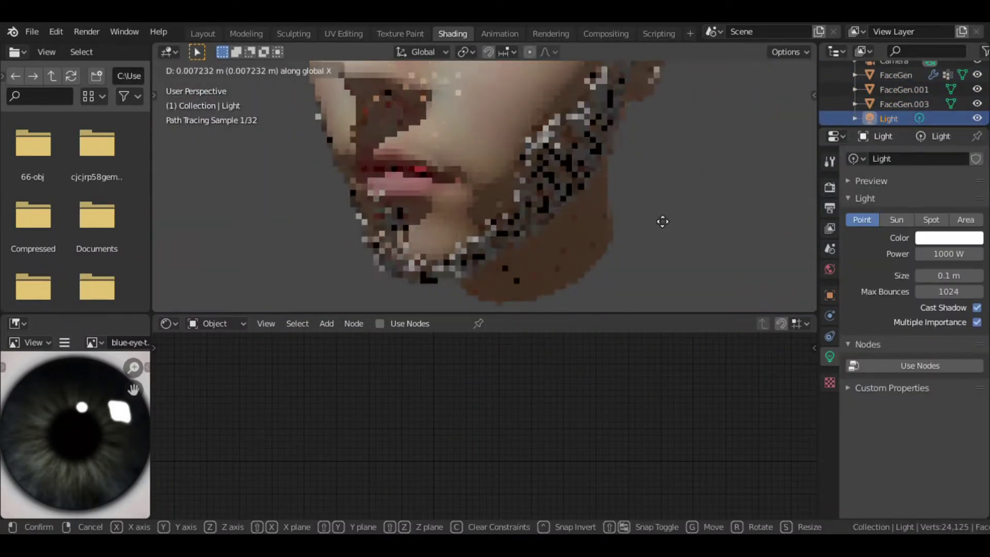
pyautogui.click(662, 221)
pyautogui.scroll(-3, 634, 98)
pyautogui.scroll(-3, 634, 98)
pyautogui.press('g')
pyautogui.press('x')
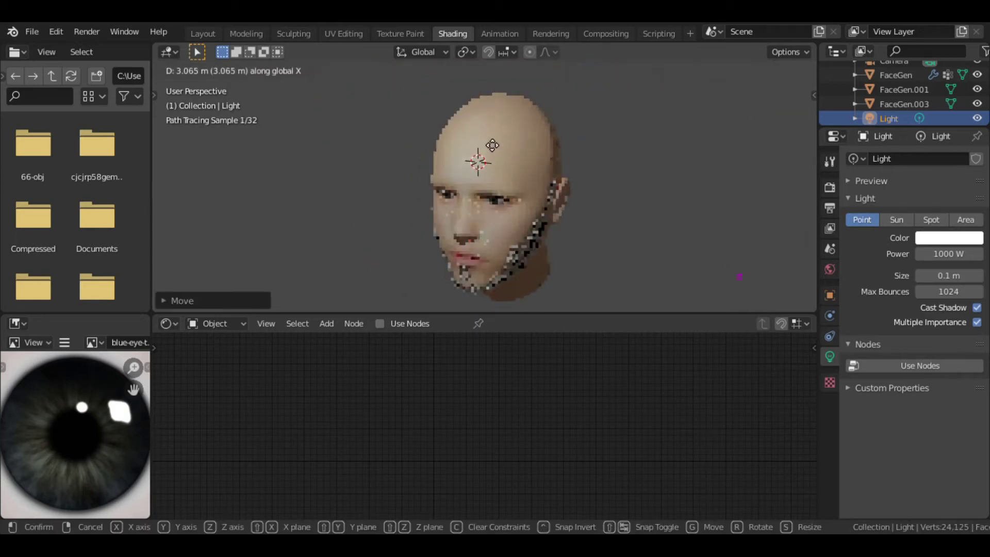
pyautogui.click(641, 221)
pyautogui.press('g')
pyautogui.press('x')
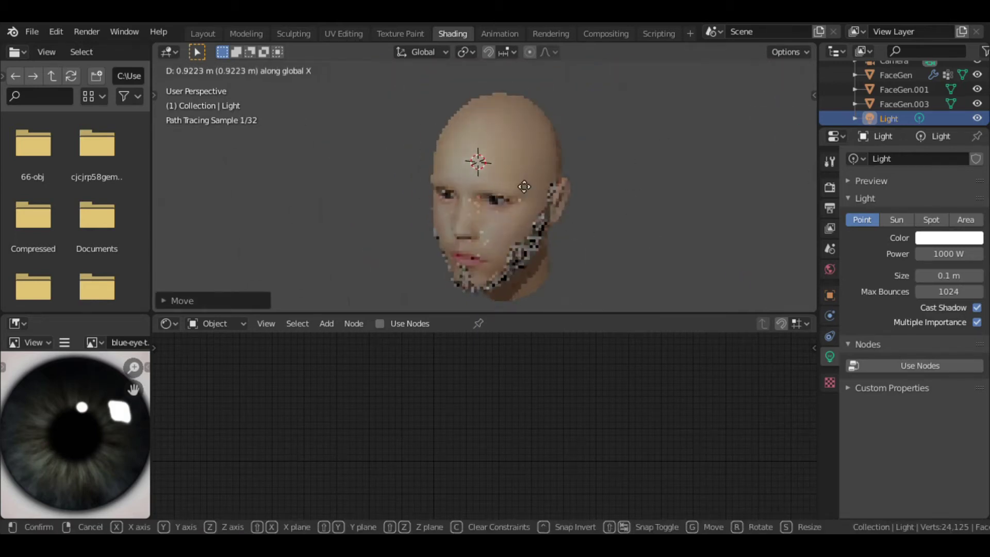
pyautogui.click(763, 237)
# Darken the world background colour to near black, then zoom in and select the head
pyautogui.click(829, 270)
pyautogui.click(949, 243)
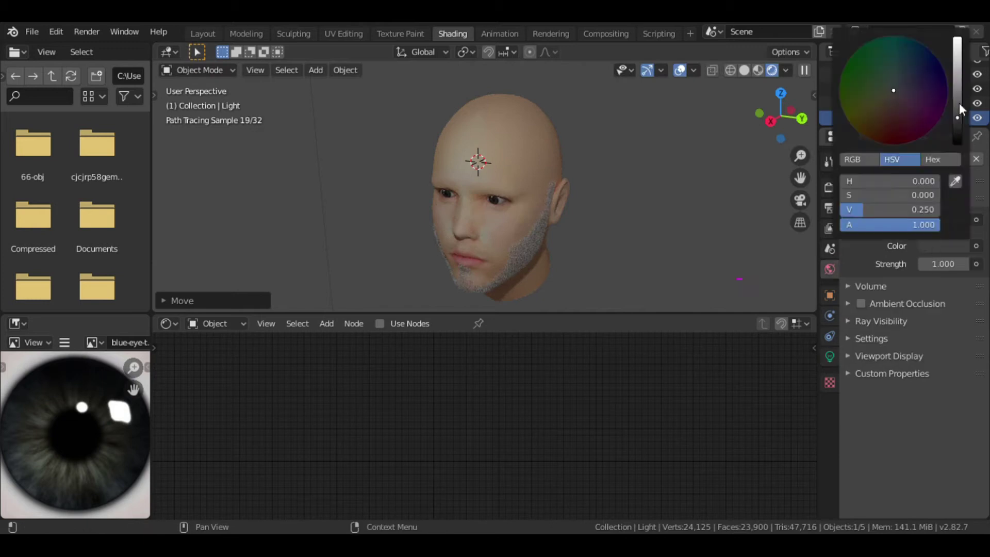
pyautogui.moveTo(959, 103); pyautogui.dragTo(959, 129)
pyautogui.click(829, 357)
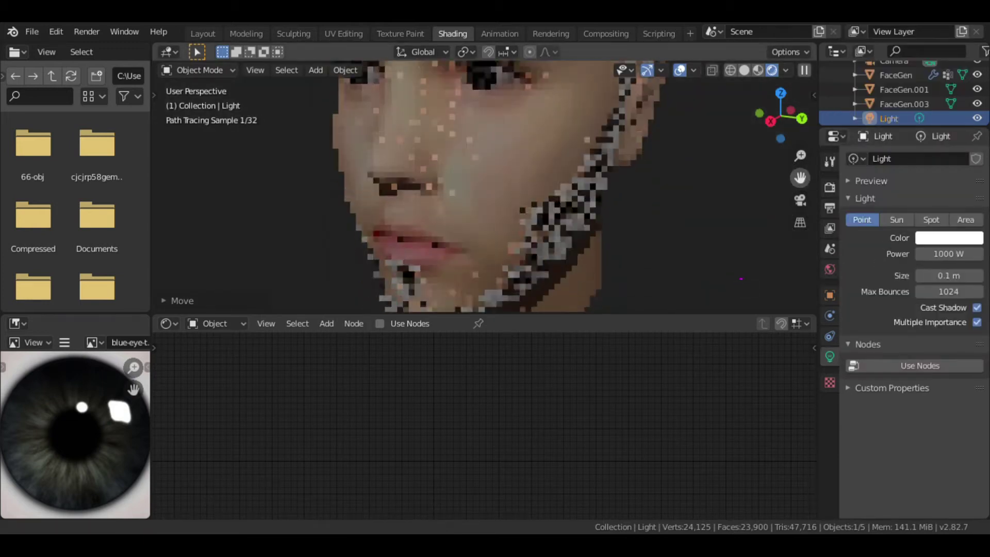
pyautogui.moveTo(800, 156); pyautogui.dragTo(773, 165)
pyautogui.click(534, 190)
# Set the beard particles' render material to the hair material
pyautogui.click(829, 336)
pyautogui.scroll(-2, 852, 391)
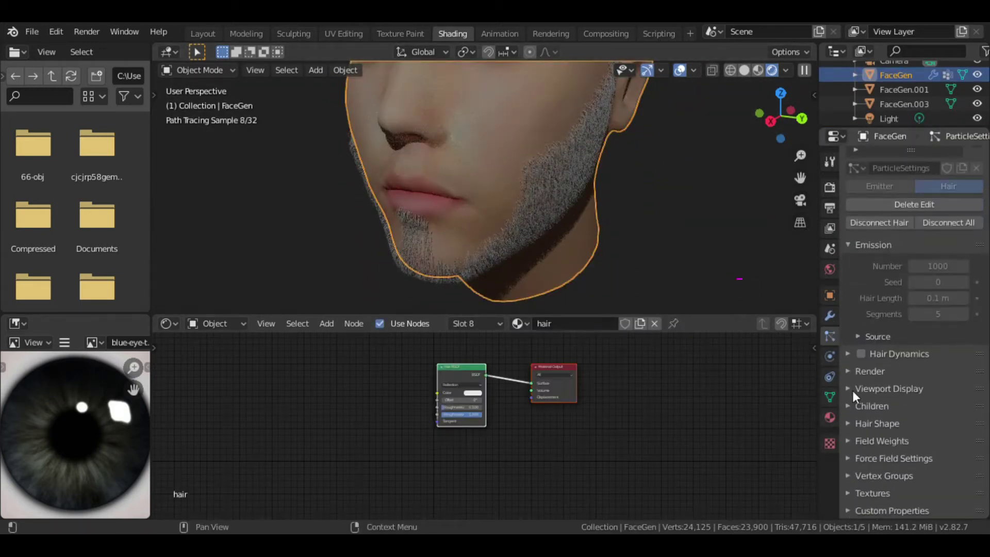
pyautogui.click(853, 391)
pyautogui.click(945, 417)
pyautogui.click(904, 282)
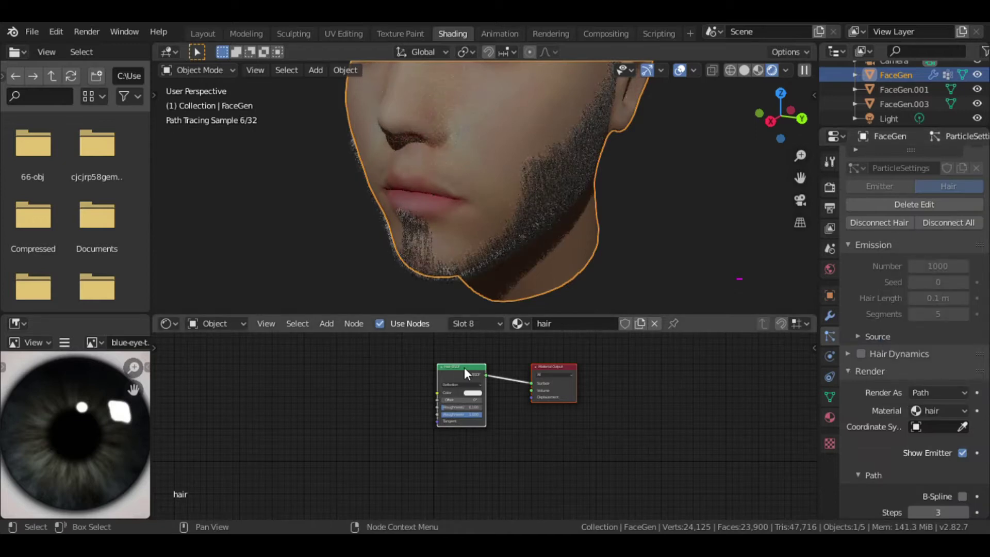
# Replace the Hair BSDF with a brown Principled Hair BSDF connected to Surface
pyautogui.click(326, 323)
pyautogui.moveTo(348, 390)
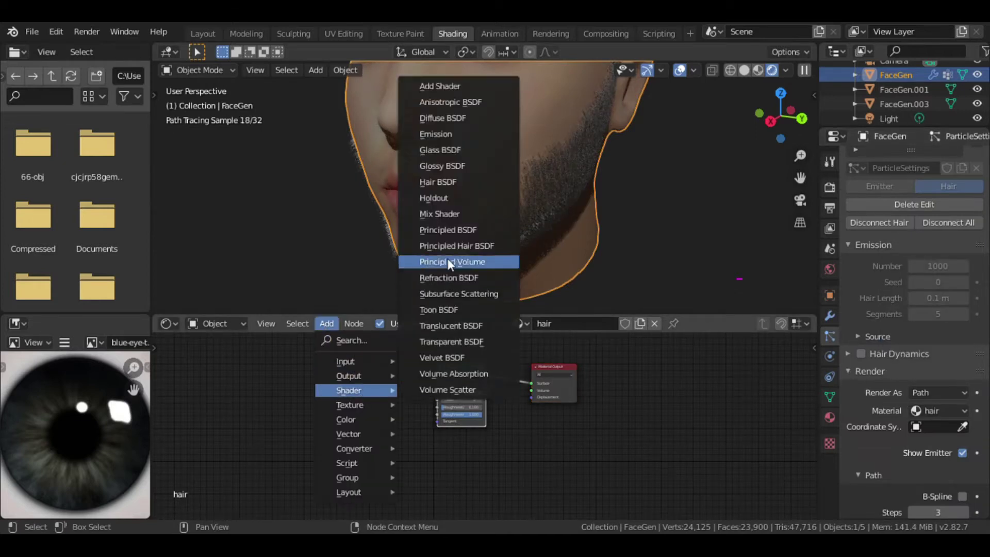
pyautogui.click(448, 258)
pyautogui.click(357, 361)
pyautogui.click(456, 367)
pyautogui.press('x')
pyautogui.moveTo(398, 393)
pyautogui.mouseDown()
pyautogui.moveTo(532, 383)
pyautogui.moveTo(472, 377)
pyautogui.mouseUp()
pyautogui.click(464, 399)
pyautogui.click(502, 343)
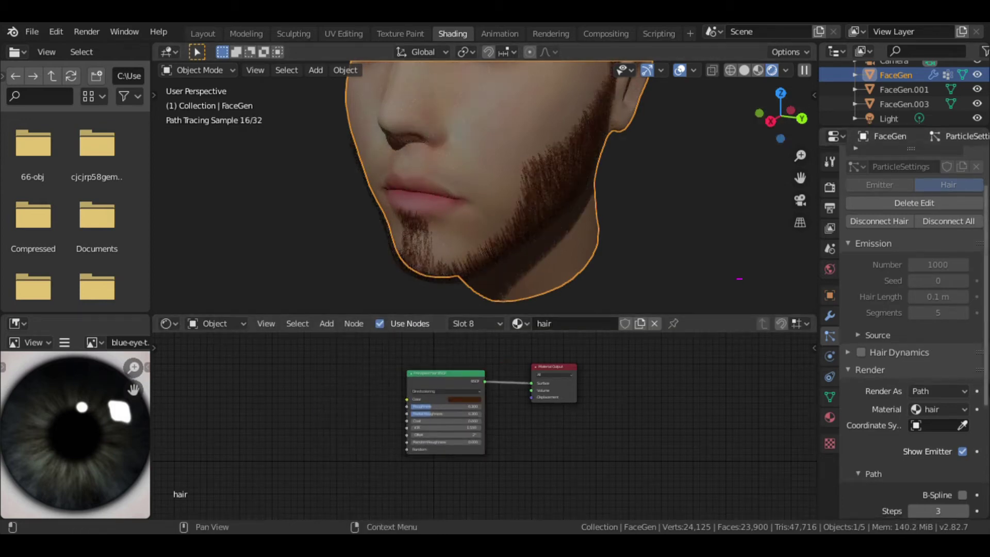
# Set the beard strand diameter to 30 m at the root and 10 m at the tip
pyautogui.scroll(-5, 876, 386)
pyautogui.click(871, 402)
pyautogui.click(877, 420)
pyautogui.scroll(-2, 903, 413)
pyautogui.doubleClick(938, 392)
pyautogui.write('20 m')
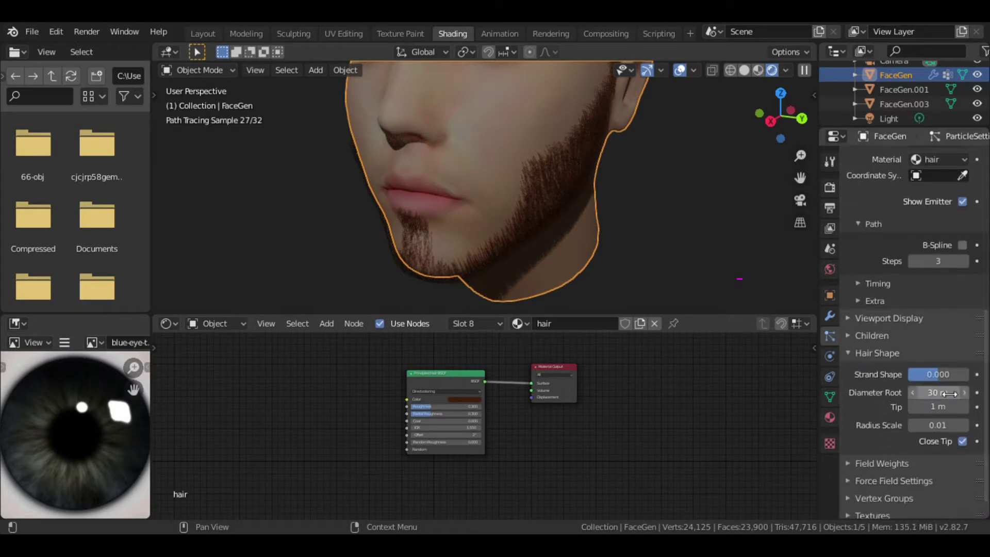
pyautogui.doubleClick(950, 407)
pyautogui.press('Return')
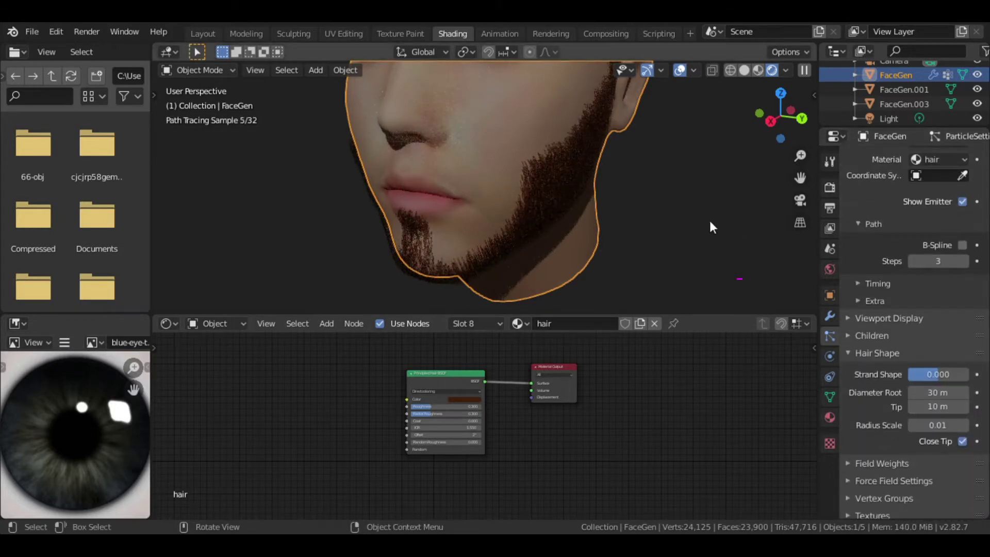
pyautogui.moveTo(779, 164); pyautogui.dragTo(722, 170, button='middle')
pyautogui.scroll(4, 861, 369)
pyautogui.scroll(-4, 860, 368)
pyautogui.click(871, 338)
pyautogui.scroll(-4, 861, 361)
# Return to solid shading and lower the beard's clumping to 0.256
pyautogui.click(882, 382)
pyautogui.press('z')
pyautogui.click(722, 232)
pyautogui.scroll(3, 722, 233)
pyautogui.scroll(3, 721, 233)
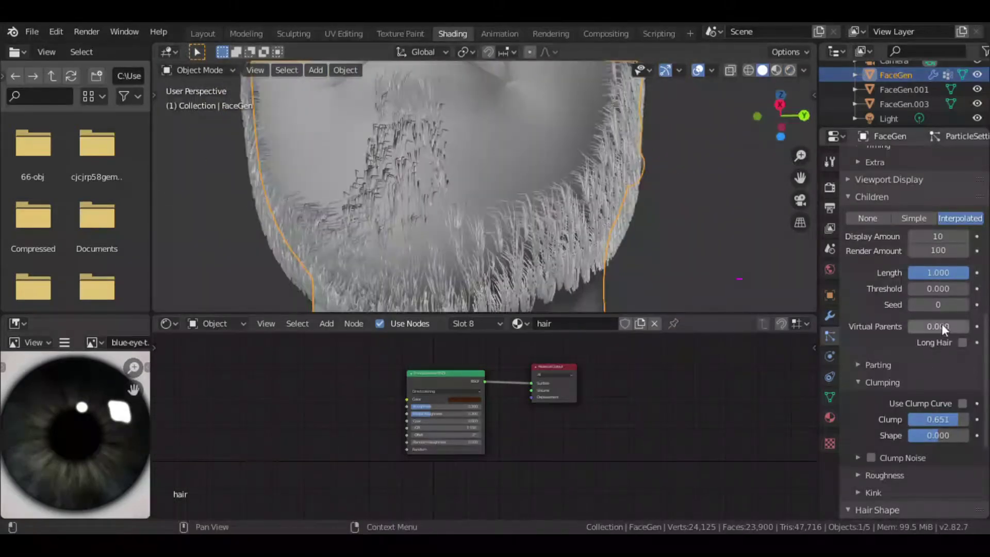
pyautogui.moveTo(940, 419)
pyautogui.mouseDown()
pyautogui.moveTo(907, 419)
pyautogui.moveTo(959, 435)
pyautogui.moveTo(957, 420)
pyautogui.mouseUp()
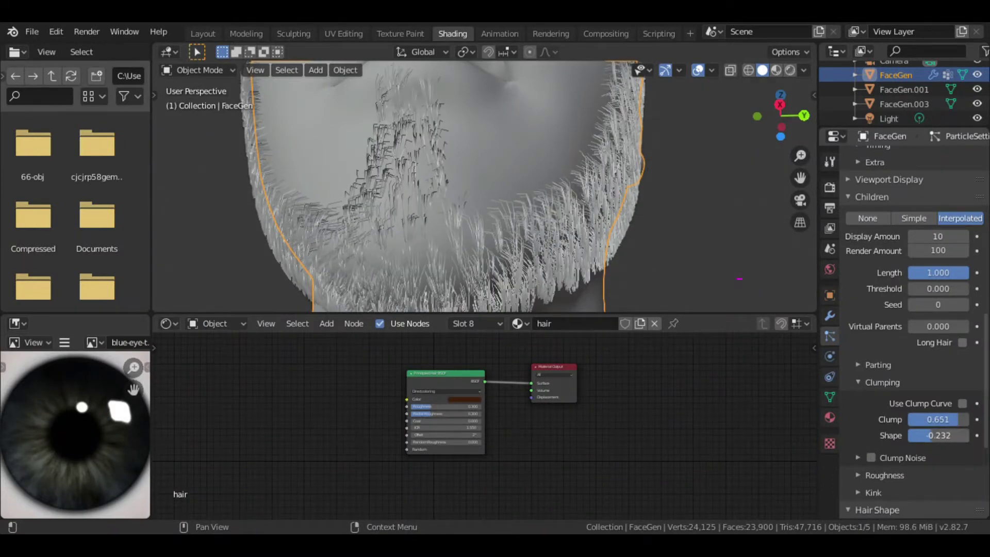
# Roughen the strands, add a Curl kink of 0.01 m amplitude, and view through the camera
pyautogui.scroll(-4, 928, 412)
pyautogui.click(884, 398)
pyautogui.scroll(-6, 885, 398)
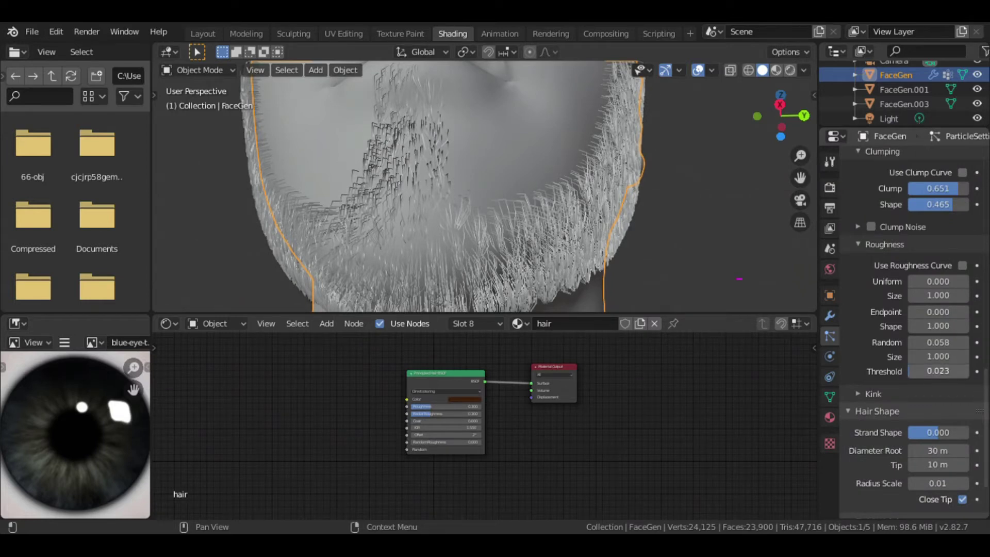
pyautogui.click(859, 394)
pyautogui.click(936, 415)
pyautogui.click(918, 378)
pyautogui.write('1')
pyautogui.press('Return')
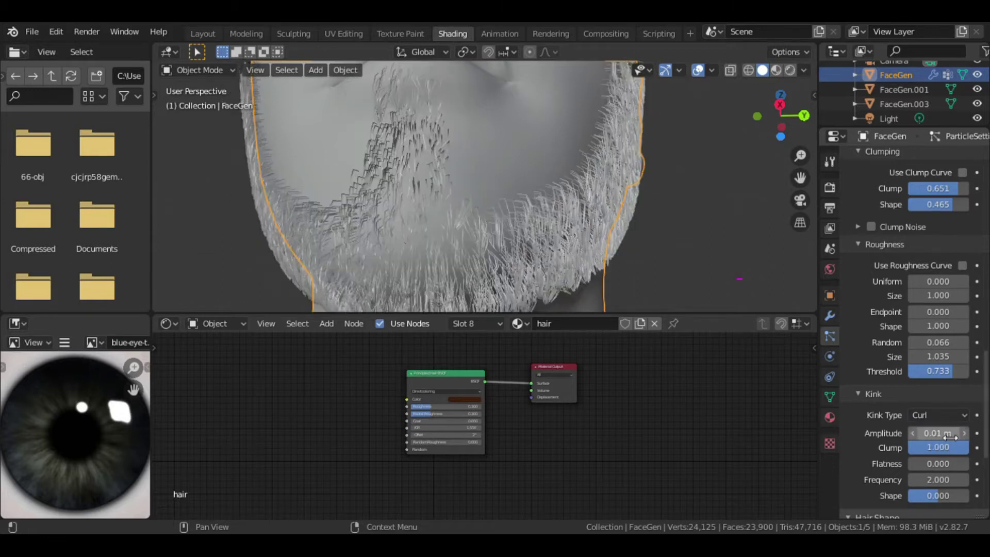
pyautogui.moveTo(485, 207); pyautogui.dragTo(521, 196, button='middle')
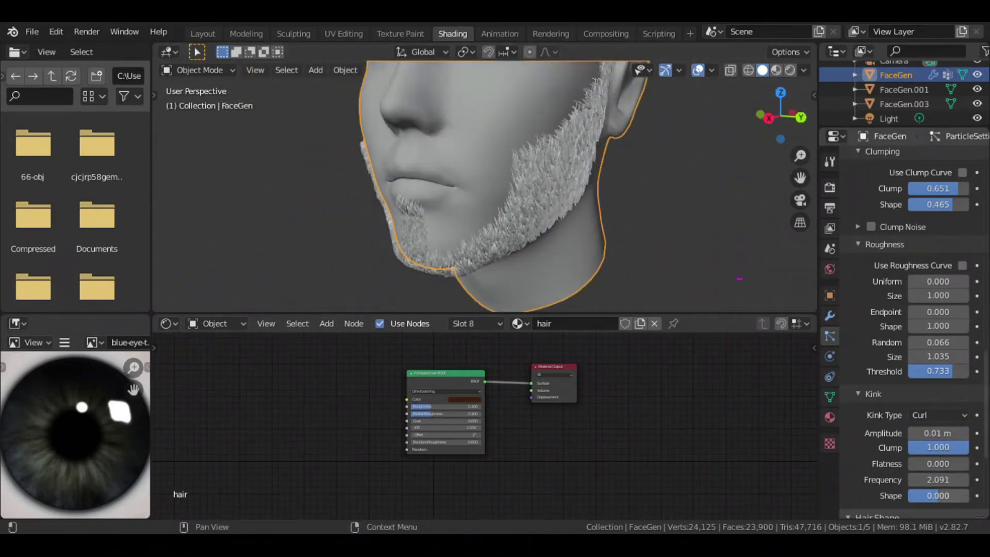
pyautogui.press('KP_0')
# Move the camera along Y and Z to frame the mouth and beard
pyautogui.click(651, 221)
pyautogui.press('g')
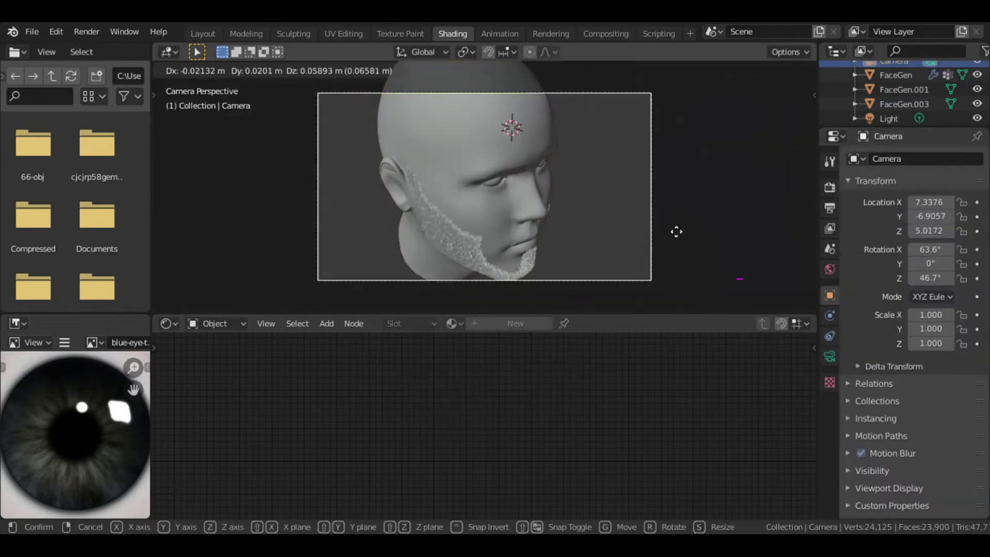
pyautogui.press('y')
pyautogui.click(336, 110)
pyautogui.press('g')
pyautogui.press('z')
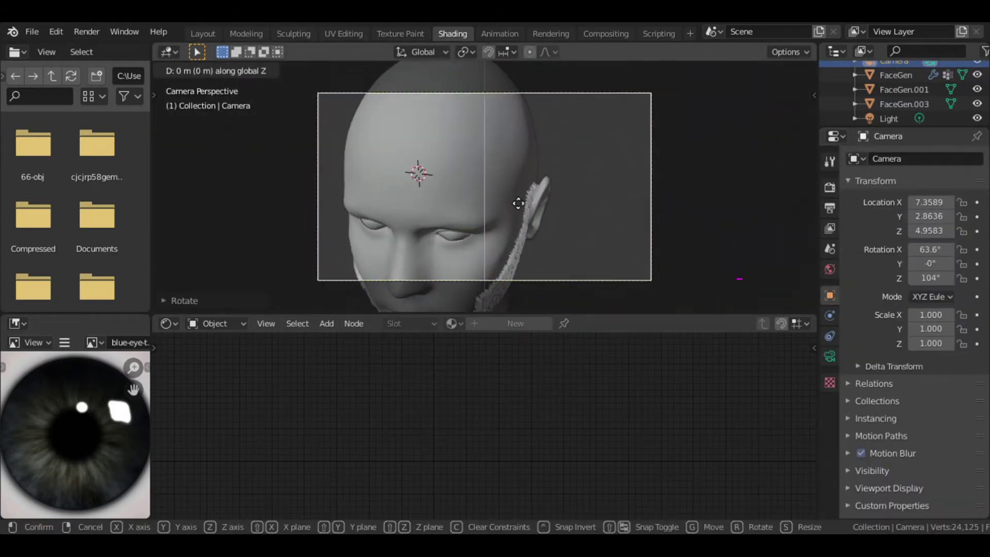
pyautogui.click(531, 122)
pyautogui.press('g')
pyautogui.press('y')
pyautogui.click(567, 170)
# Show rendered shading, enter Particle Edit on the head, and pick the Cut brush
pyautogui.press('z')
pyautogui.click(579, 131)
pyautogui.hotkey('alt', 'a')
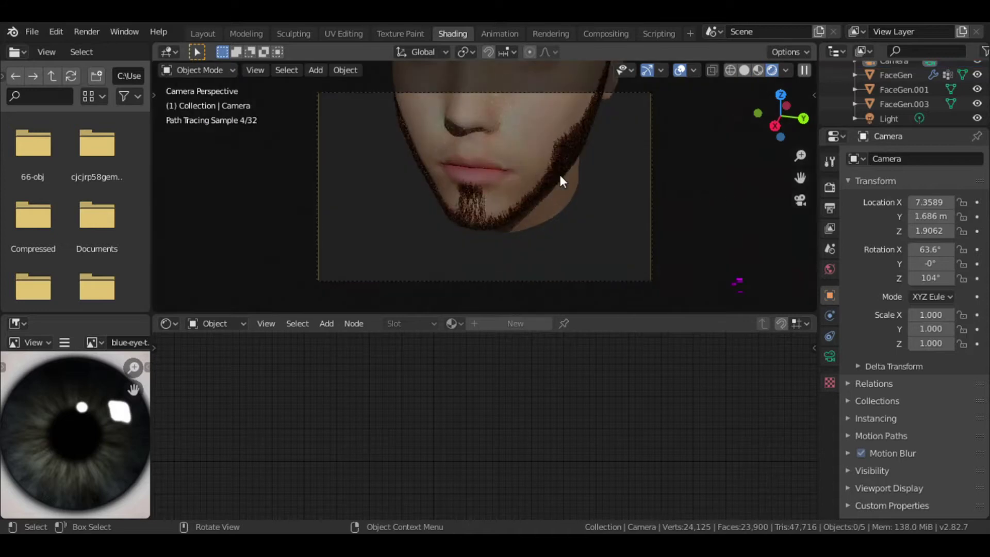
pyautogui.moveTo(763, 127); pyautogui.dragTo(750, 227)
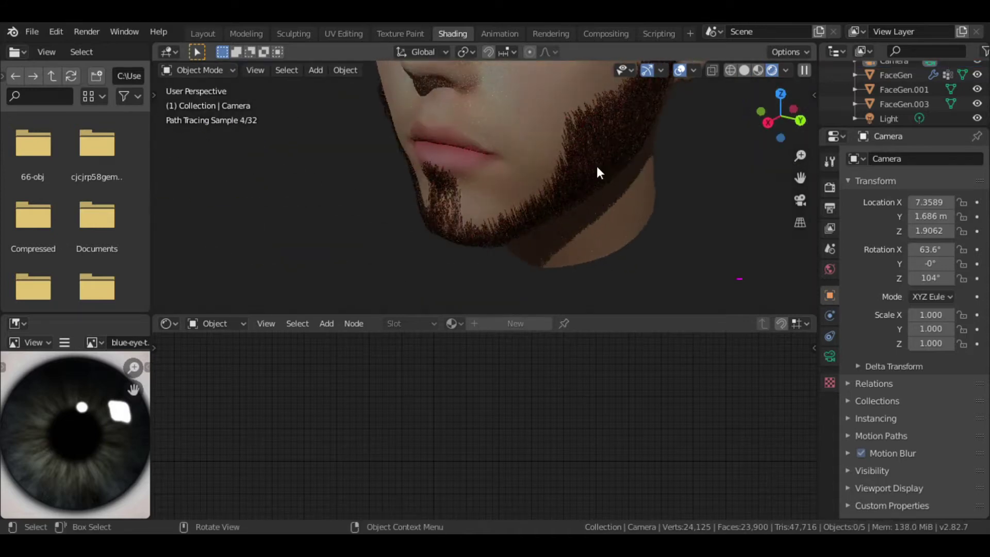
pyautogui.click(596, 166)
pyautogui.click(199, 70)
pyautogui.click(196, 119)
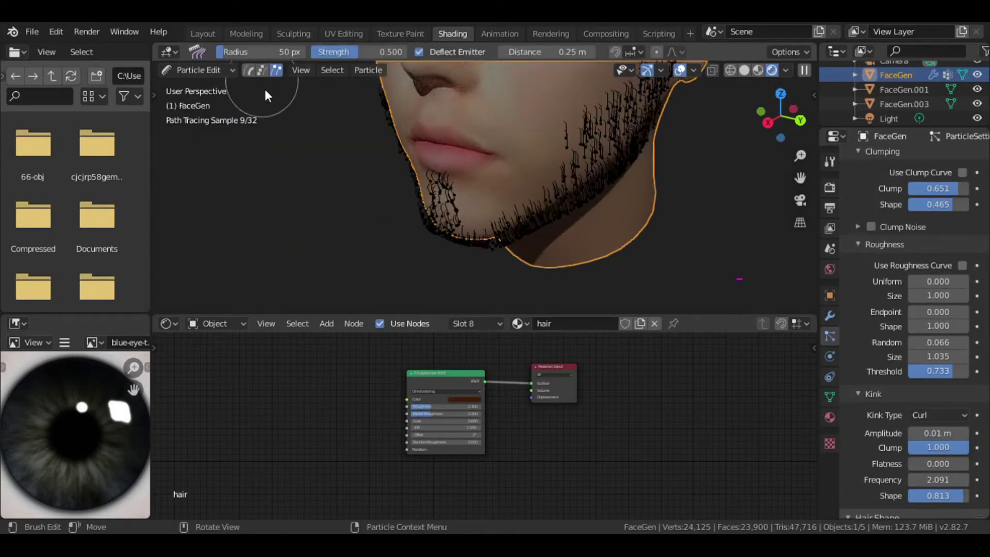
pyautogui.press('t')
pyautogui.click(173, 281)
# Face the head front-on and cut the stray beard hairs below the lower lip
pyautogui.click(198, 70)
pyautogui.moveTo(780, 114); pyautogui.dragTo(794, 113)
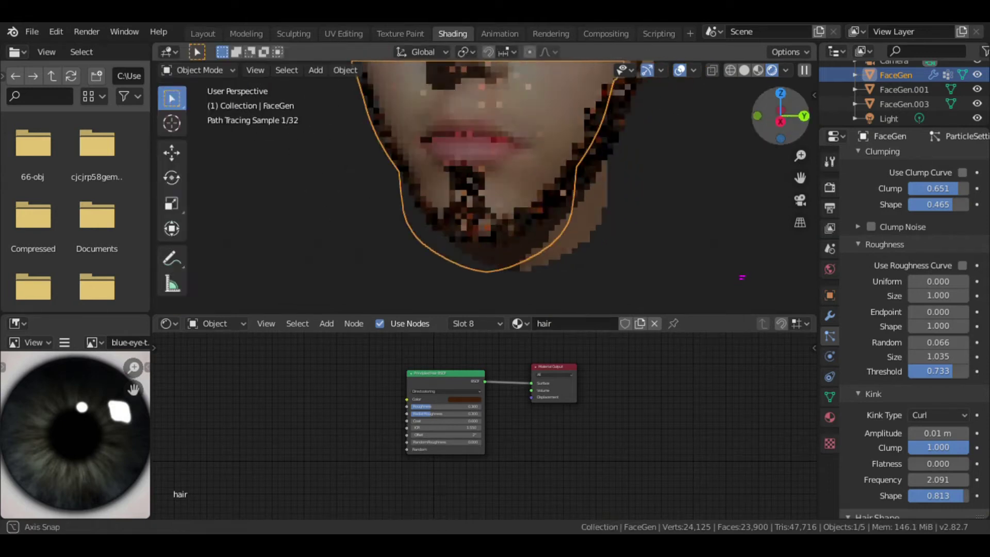
pyautogui.click(199, 70)
pyautogui.click(227, 183)
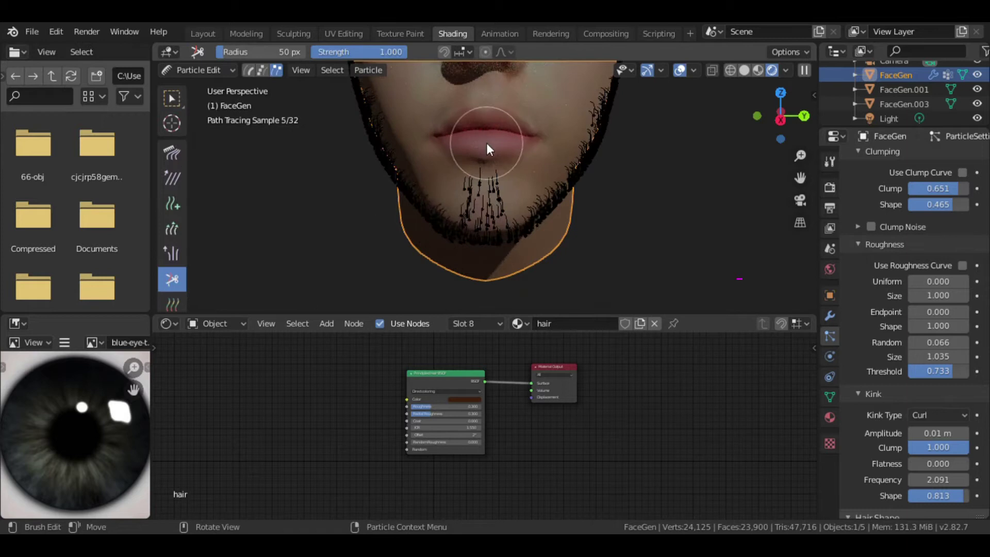
pyautogui.click(199, 71)
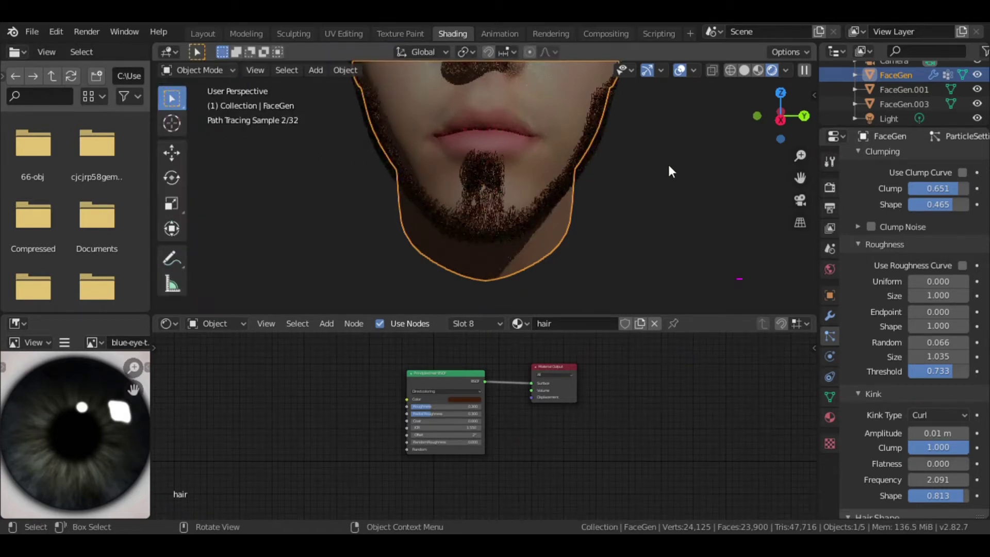
pyautogui.hotkey('ctrl', 'z')
pyautogui.hotkey('ctrl', 'shift', 'z')
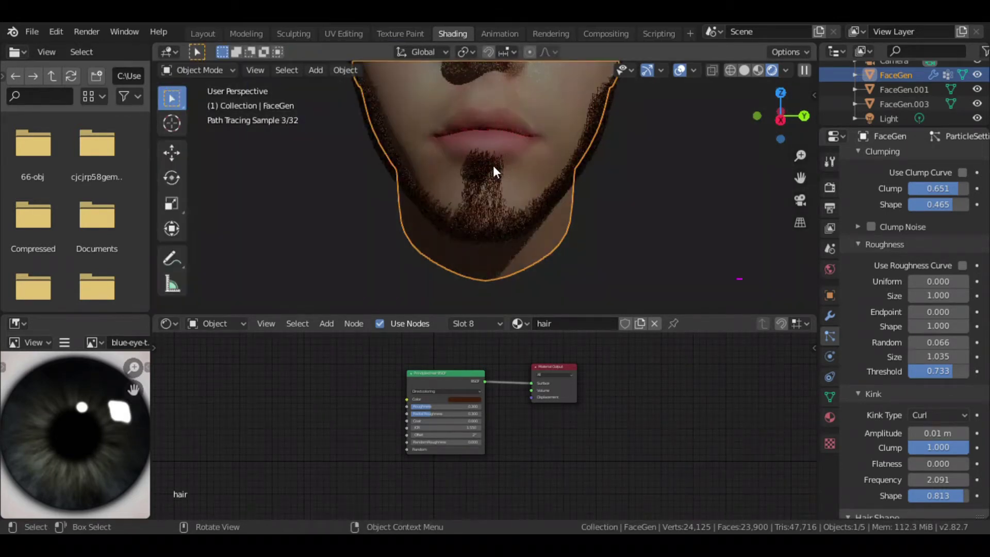
pyautogui.click(203, 34)
# In solid shading and a straight-on orthographic view, enter Weight Paint mode on the head
pyautogui.press('z')
pyautogui.click(596, 199)
pyautogui.scroll(-5, 548, 206)
pyautogui.click(768, 119)
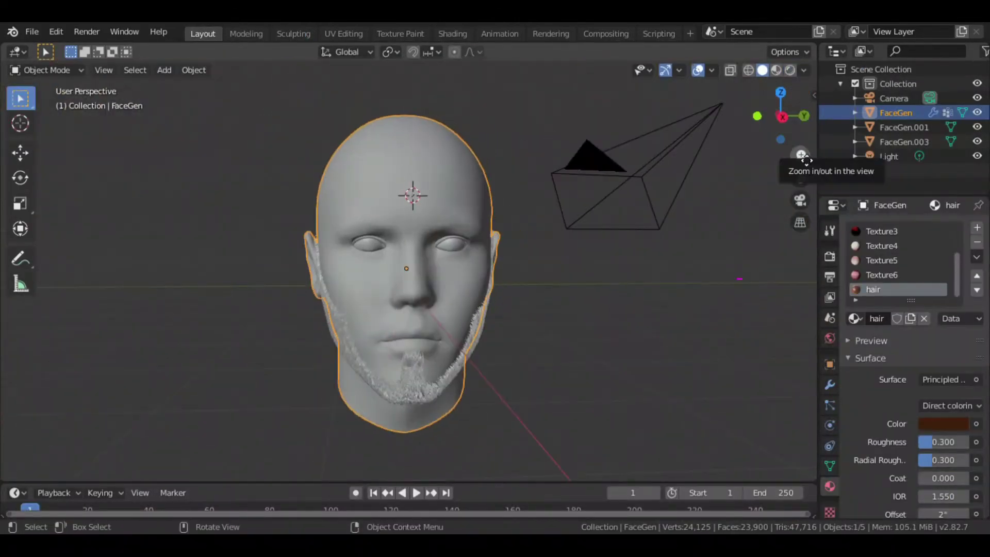
pyautogui.click(47, 70)
pyautogui.click(51, 148)
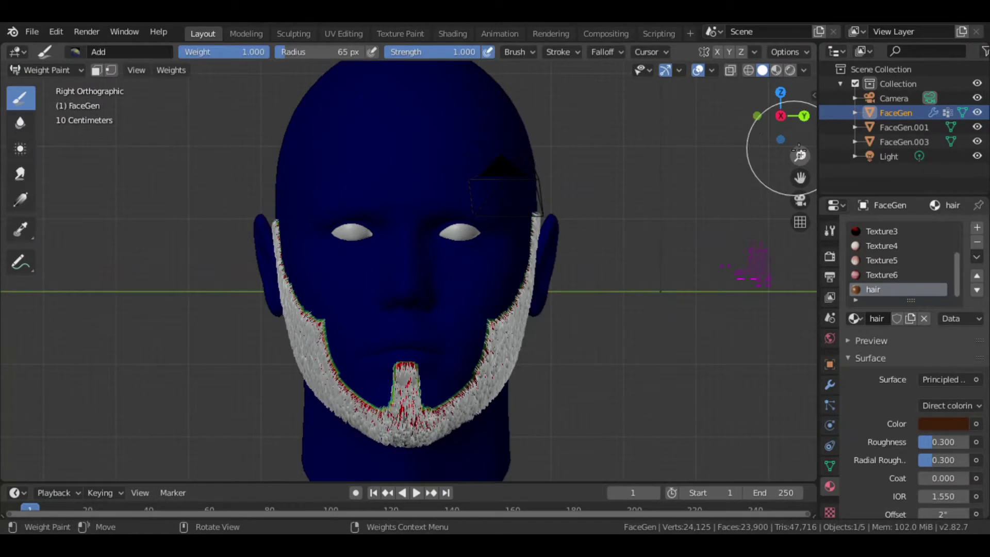
# Hide the beard hair and shrink the weight brush radius to 13 px
pyautogui.press('n')
pyautogui.press('n')
pyautogui.click(20, 122)
pyautogui.click(21, 97)
pyautogui.click(12, 174)
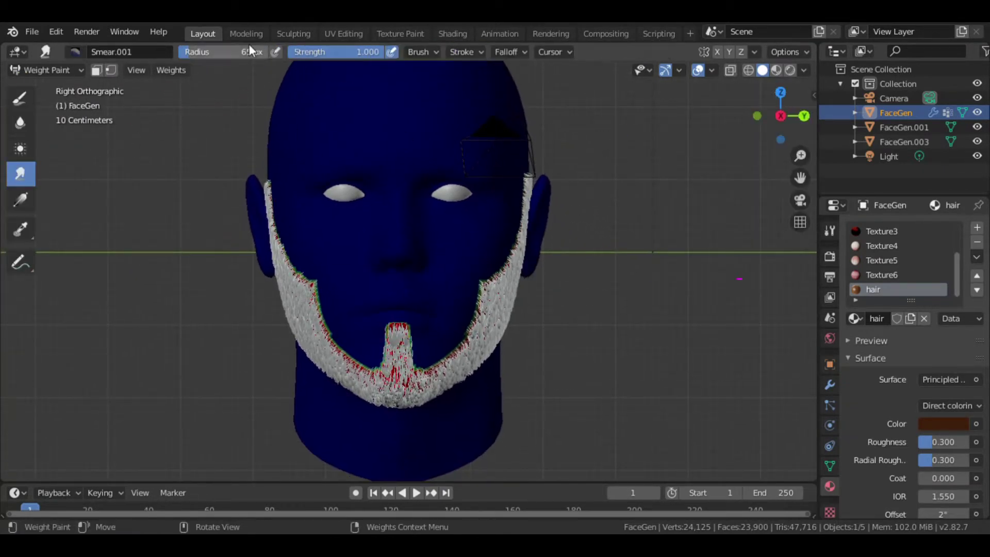
pyautogui.click(830, 406)
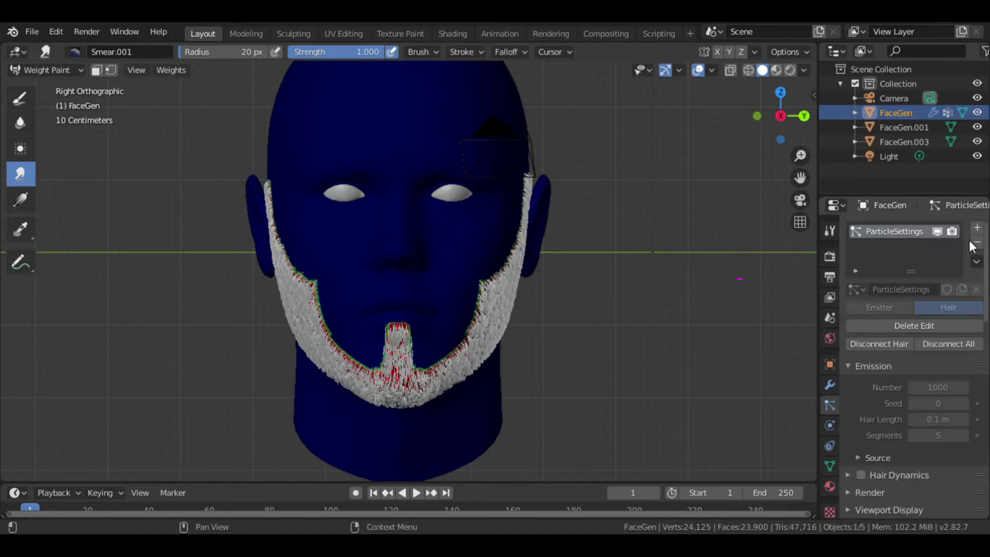
pyautogui.click(937, 231)
pyautogui.hotkey('ctrl', 'z')
pyautogui.press('f')
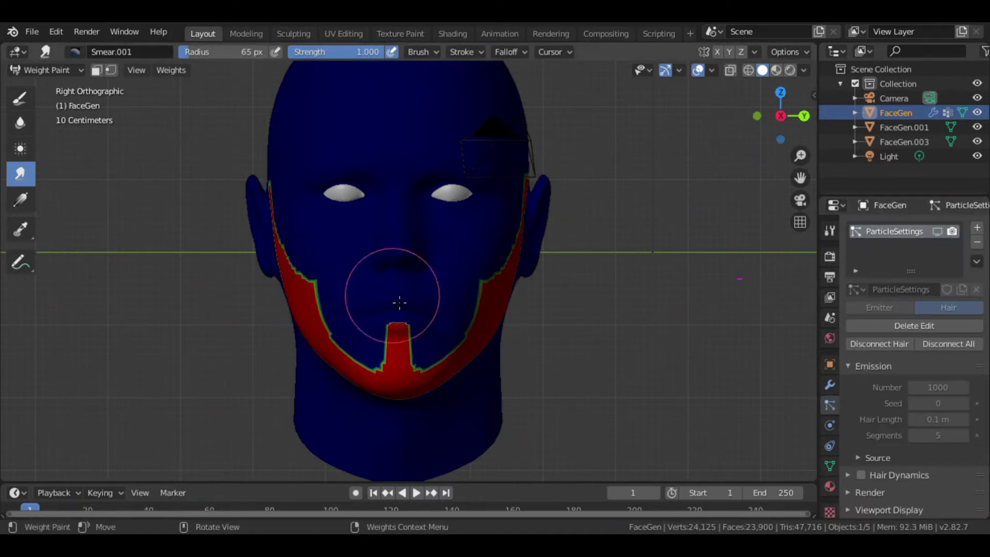
pyautogui.press('Return')
pyautogui.click(21, 123)
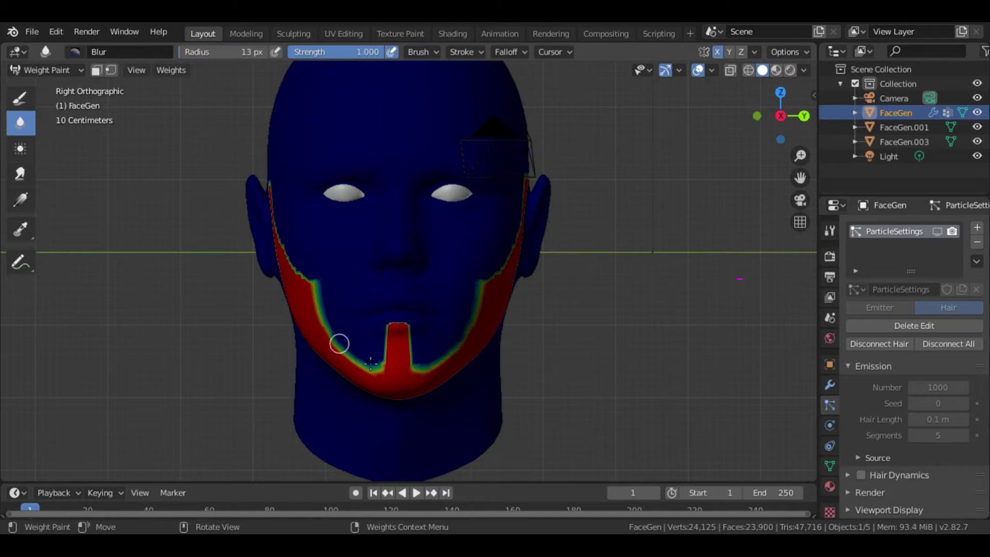
# Subtract weight beside the chin strip and blur the beard's edges
pyautogui.moveTo(733, 161); pyautogui.dragTo(376, 328, button='middle')
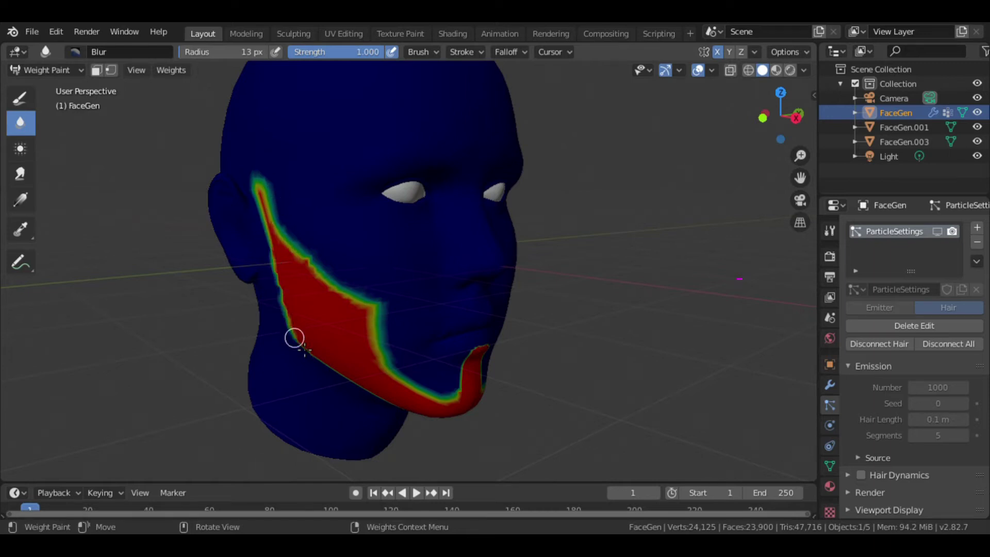
pyautogui.click(796, 118)
pyautogui.click(20, 98)
pyautogui.click(74, 52)
pyautogui.click(77, 64)
pyautogui.scroll(3, 410, 371)
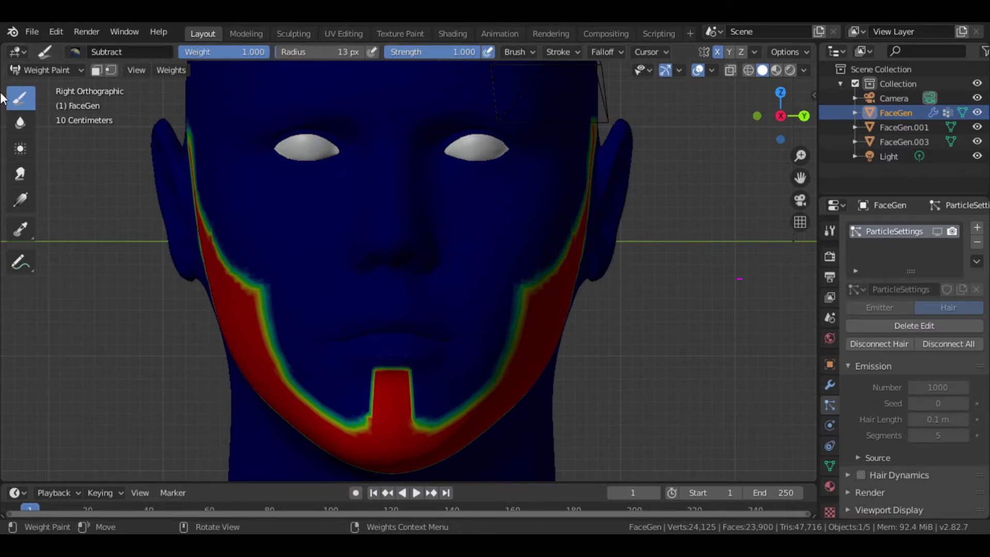
pyautogui.click(21, 122)
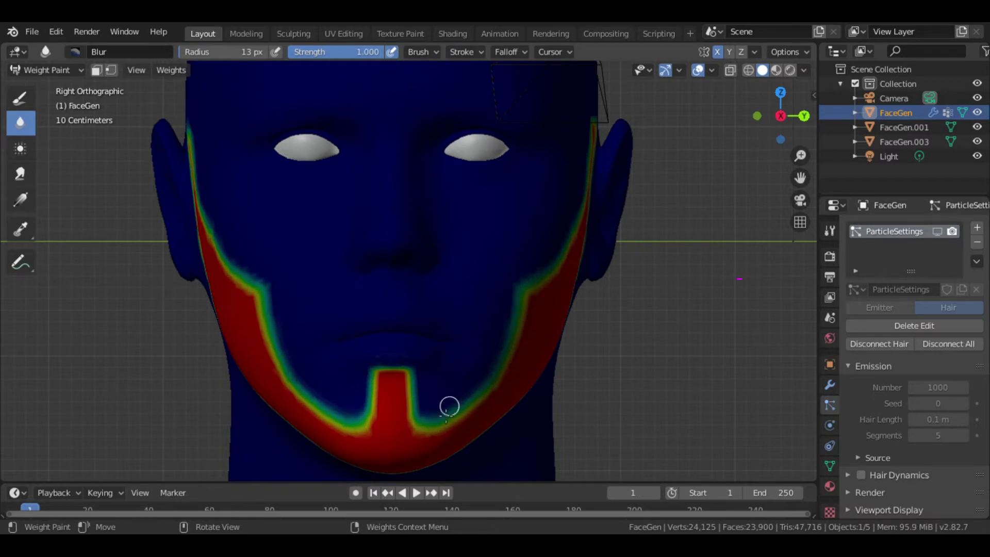
# Return to Object Mode and show the beard hair again
pyautogui.click(45, 69)
pyautogui.click(70, 85)
pyautogui.click(612, 258)
pyautogui.click(937, 231)
# In Weight Paint, subtract weight around the chin and blur it smooth
pyautogui.press('z')
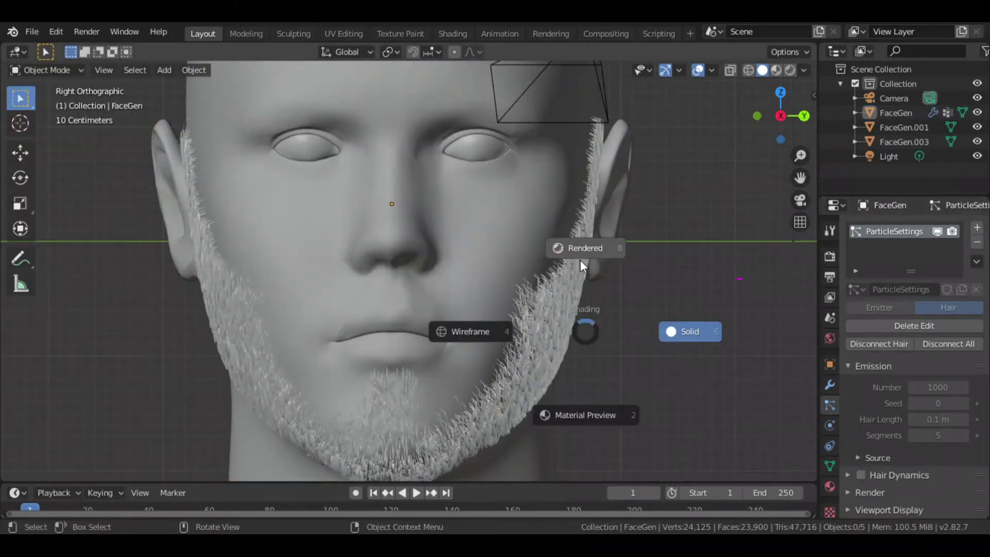
pyautogui.click(580, 260)
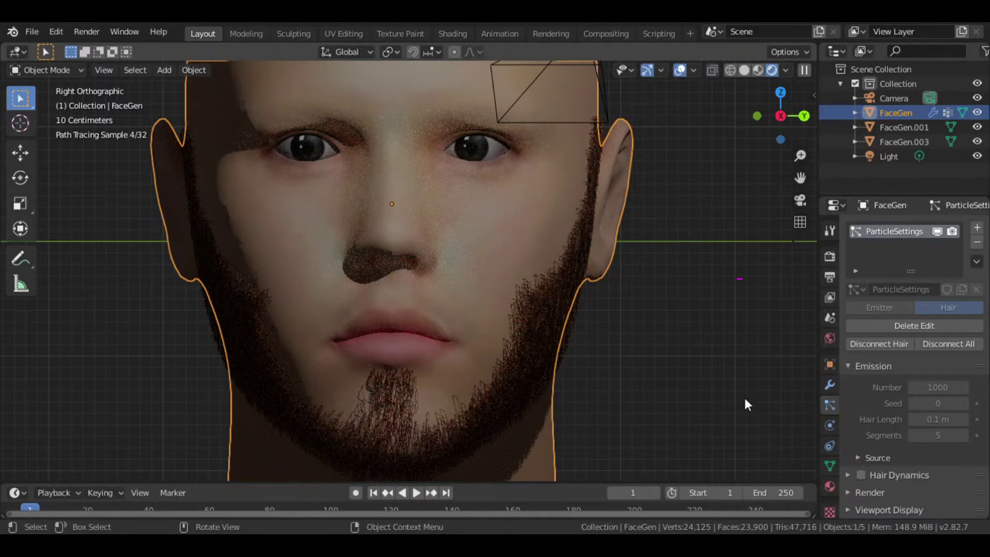
pyautogui.press('z')
pyautogui.click(564, 292)
pyautogui.click(82, 71)
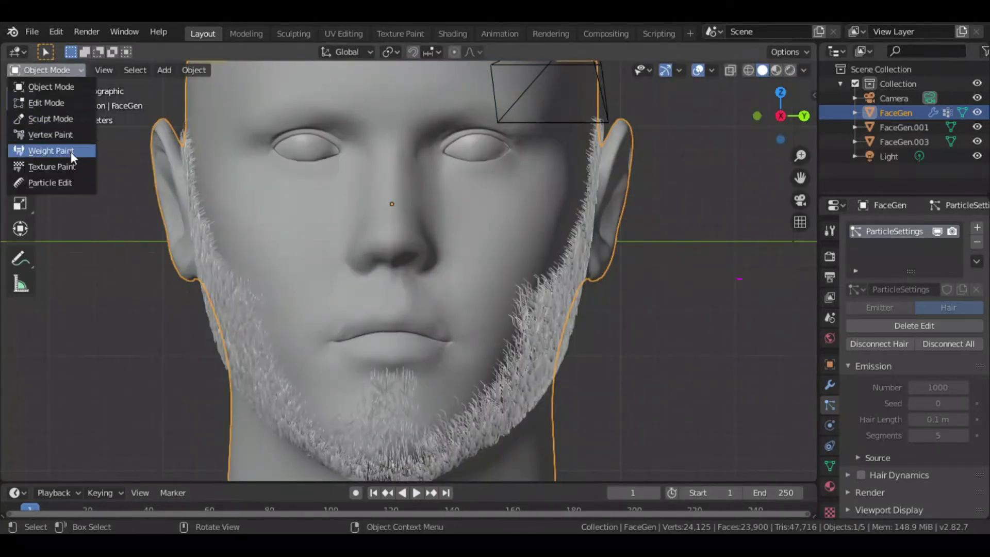
pyautogui.click(70, 152)
pyautogui.click(19, 97)
pyautogui.moveTo(420, 424)
pyautogui.mouseDown()
pyautogui.moveTo(466, 382)
pyautogui.moveTo(341, 416)
pyautogui.moveTo(397, 428)
pyautogui.mouseUp()
pyautogui.click(20, 122)
# Back in rendered Object Mode, set the beard's child display amount to 20
pyautogui.press('z')
pyautogui.click(393, 188)
pyautogui.click(46, 70)
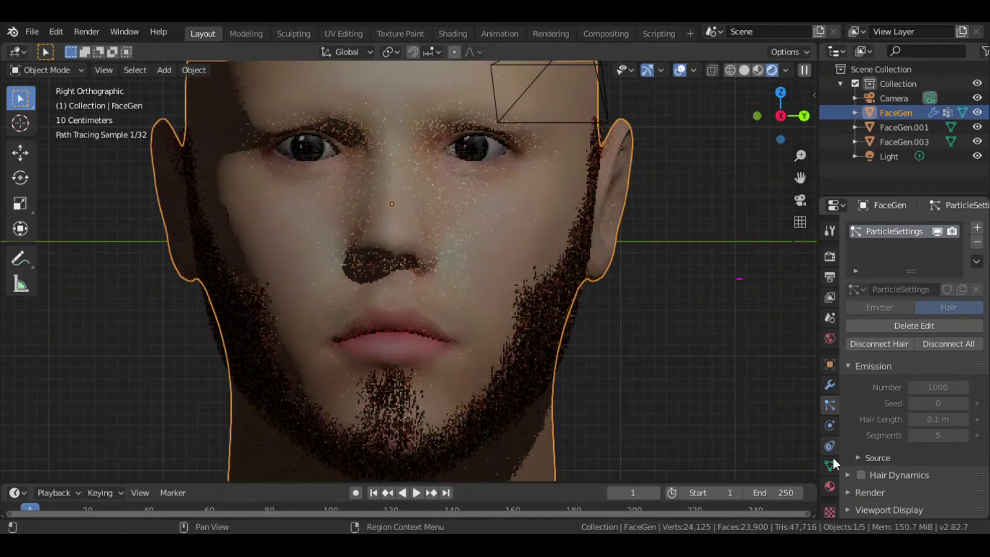
pyautogui.scroll(-6, 907, 413)
pyautogui.scroll(-3, 928, 361)
pyautogui.click(948, 336)
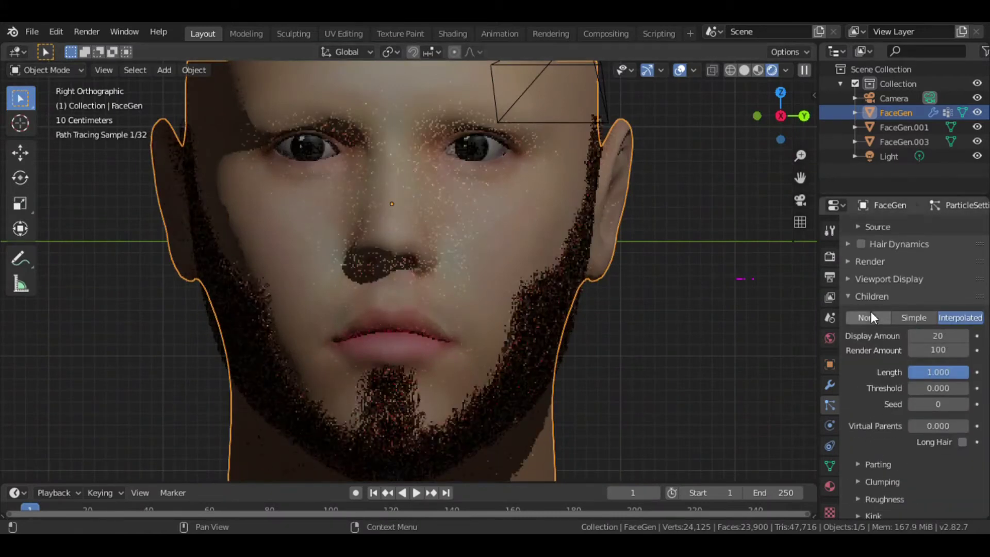
pyautogui.click(453, 34)
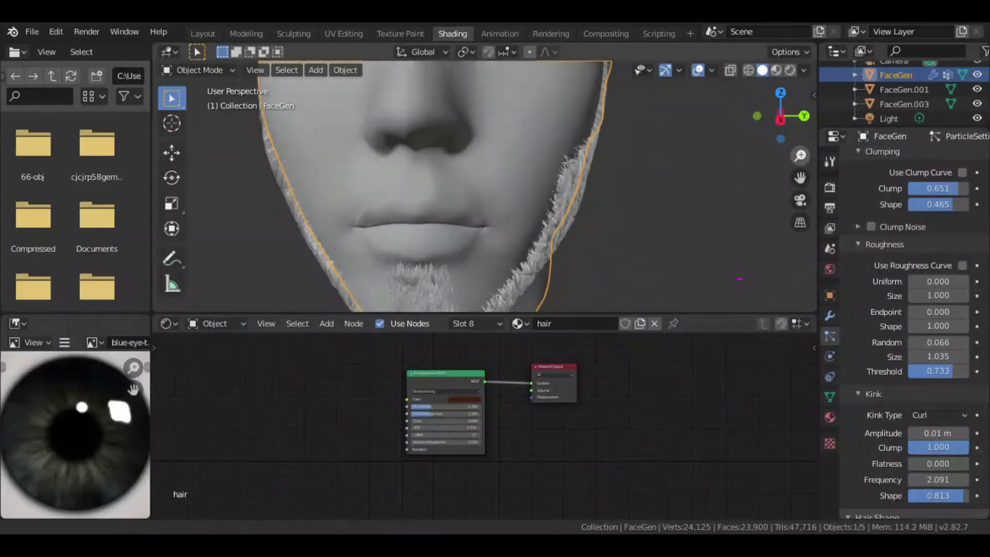
# Add a ColorRamp with a dark brown stop to drive the hair colour, previewed rendered
pyautogui.hotkey('shift', 'a')
pyautogui.write('color')
pyautogui.press('Down')
pyautogui.press('Return')
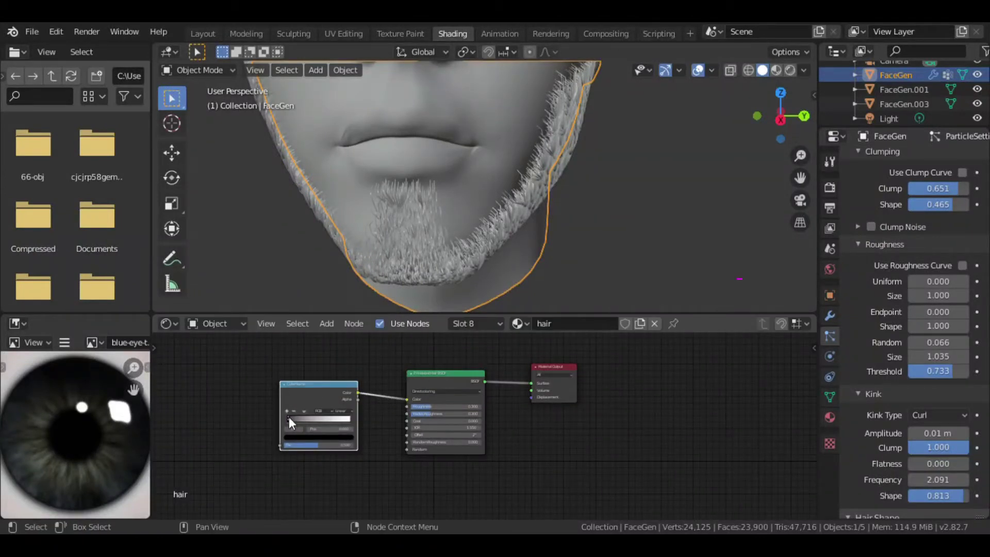
pyautogui.click(317, 436)
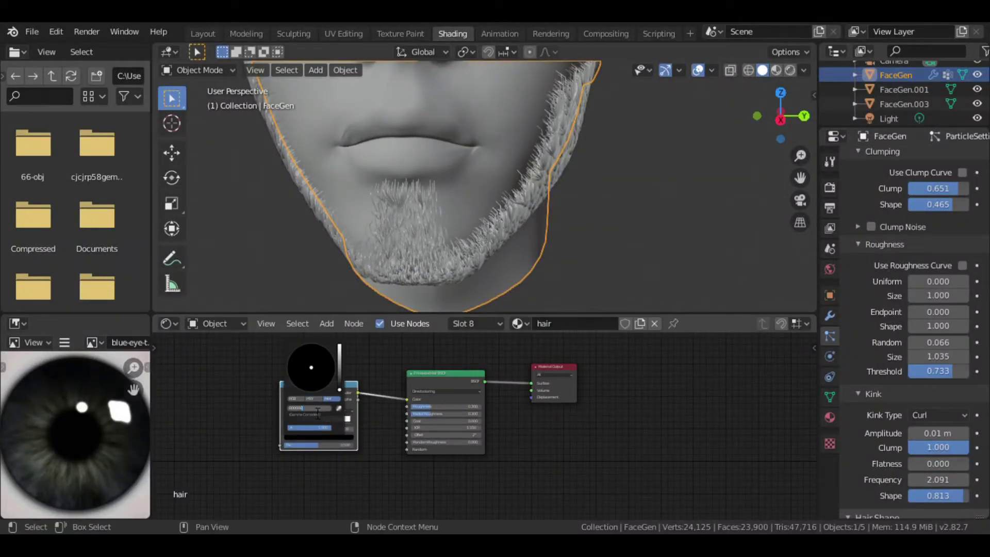
pyautogui.moveTo(339, 379); pyautogui.dragTo(339, 345)
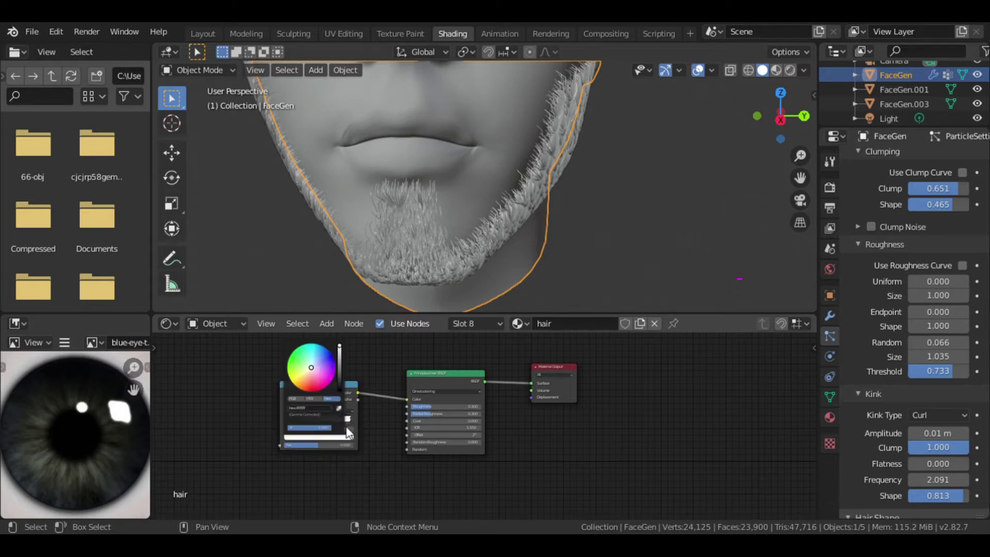
pyautogui.click(287, 411)
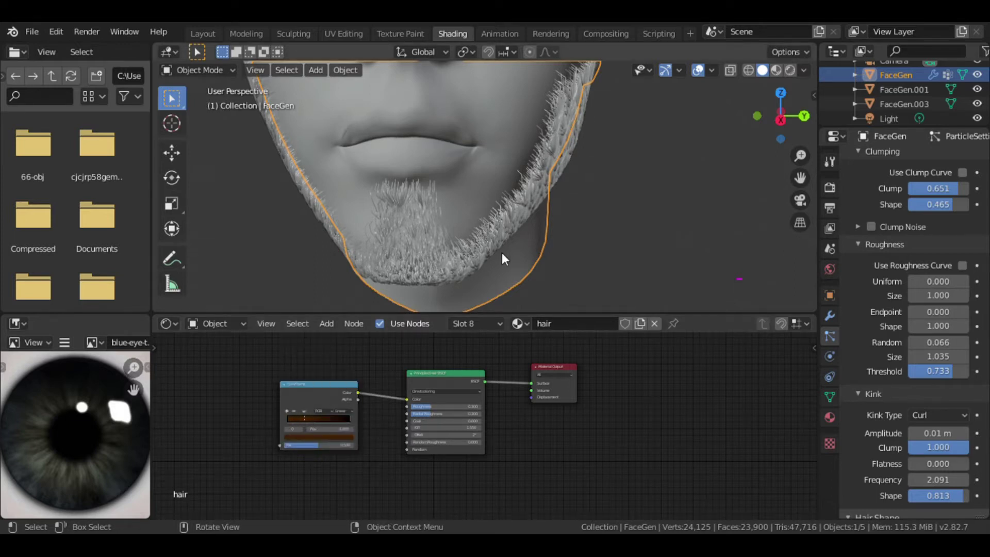
pyautogui.press('z')
pyautogui.click(892, 119)
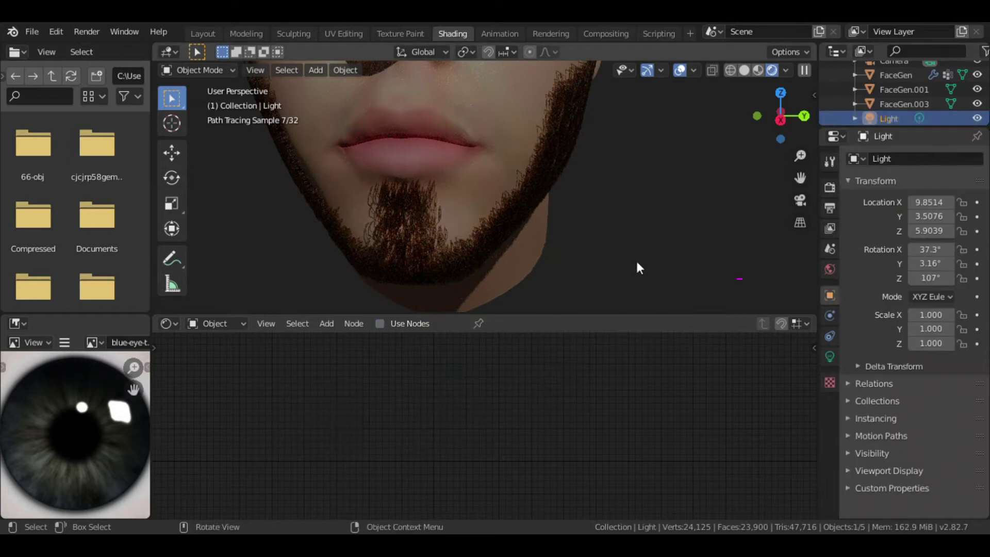
# Move the light along Y and raise its power to 2000 W
pyautogui.press('g')
pyautogui.press('y')
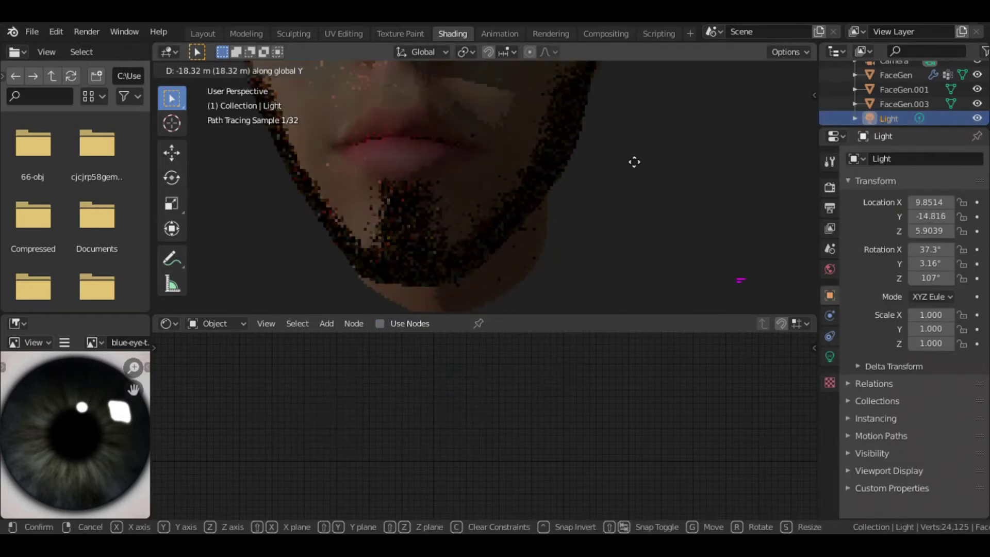
pyautogui.click(634, 161)
pyautogui.click(829, 357)
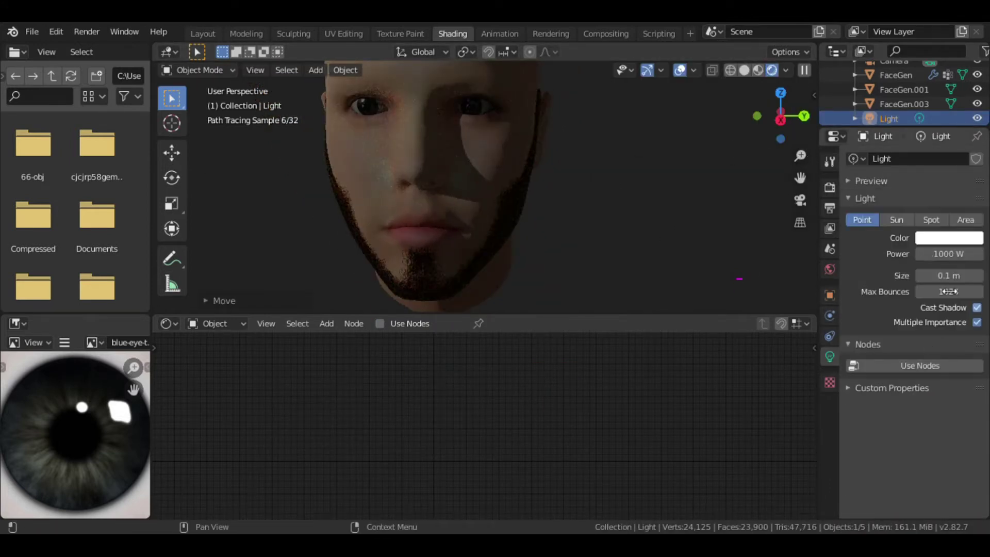
pyautogui.press('Return')
# Reshape the beard's ColorRamp by sliding a colour stop along the gradient
pyautogui.scroll(2, 798, 166)
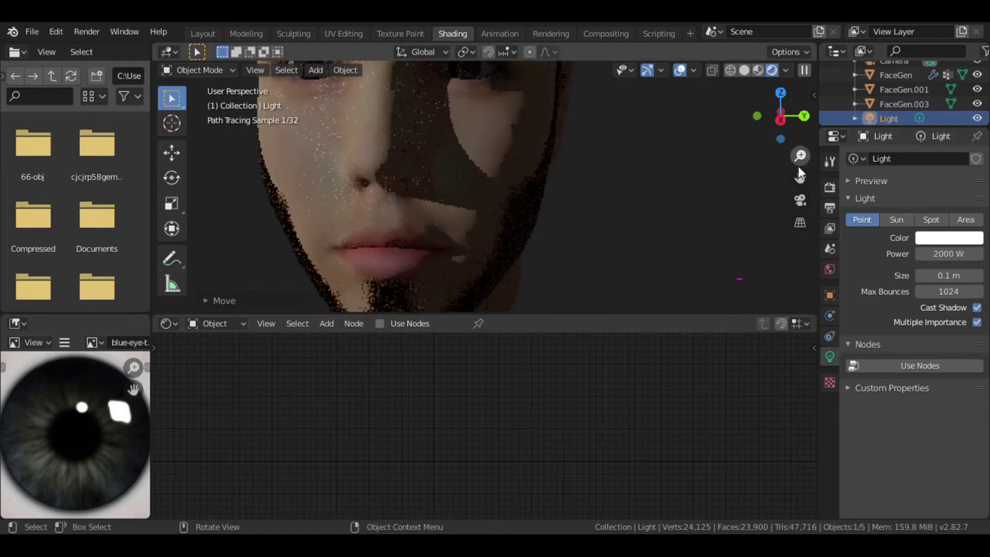
pyautogui.moveTo(800, 177); pyautogui.dragTo(825, 185)
pyautogui.moveTo(618, 206); pyautogui.dragTo(515, 232, button='middle')
pyautogui.click(472, 248)
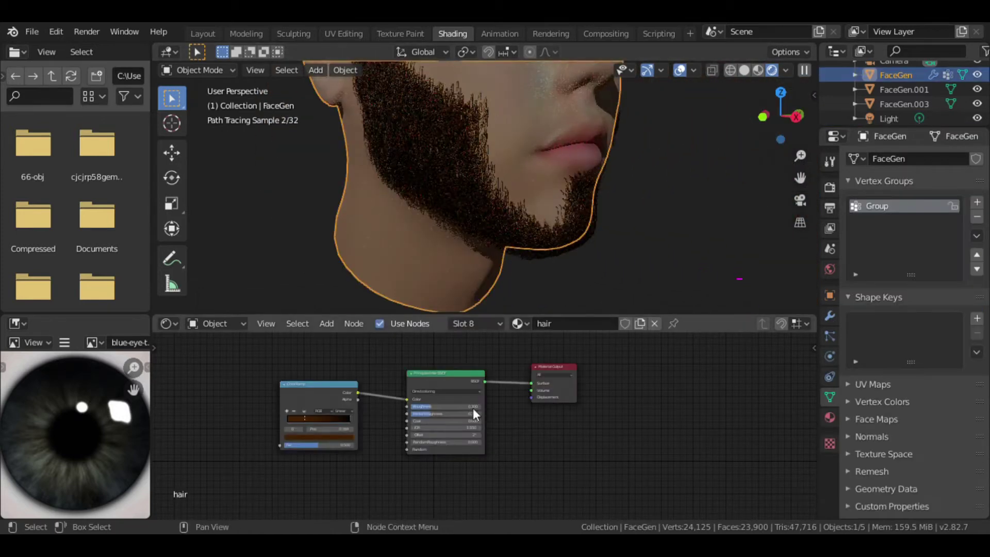
pyautogui.moveTo(343, 416)
pyautogui.mouseDown()
pyautogui.moveTo(313, 420)
pyautogui.moveTo(322, 416)
pyautogui.mouseUp()
pyautogui.click(314, 420)
pyautogui.click(697, 190)
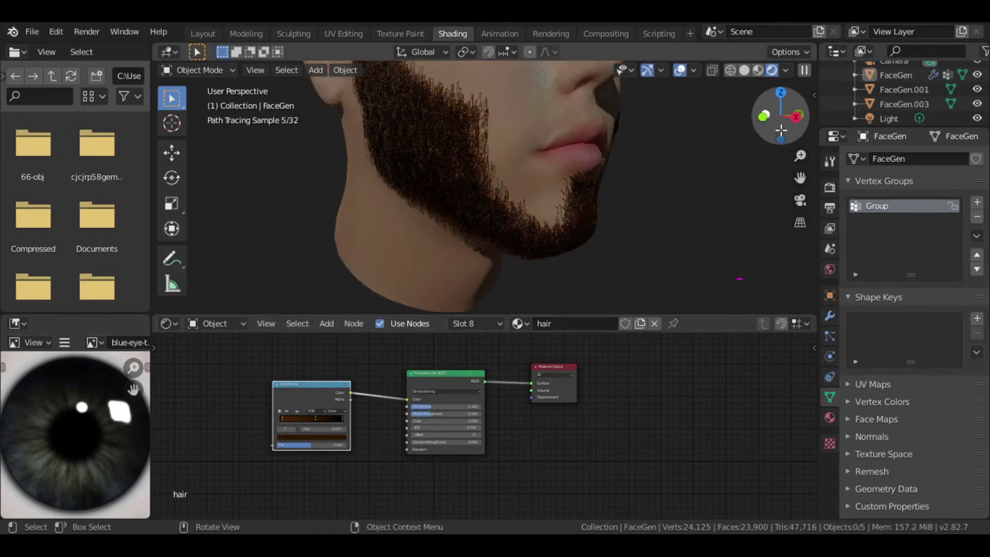
pyautogui.moveTo(781, 116); pyautogui.dragTo(803, 169)
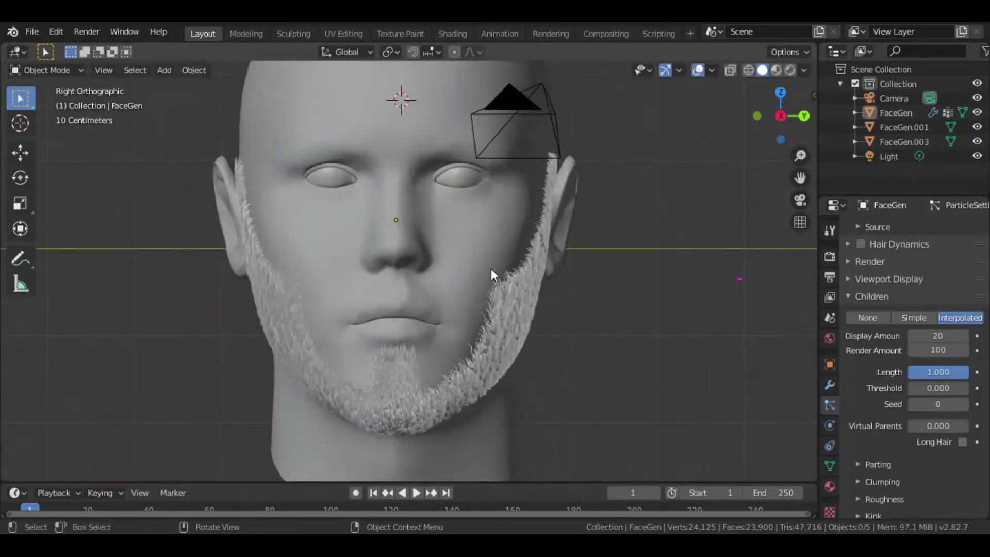
# In Edit Mode on the head, select the upper-lip vertices on one side
pyautogui.click(491, 268)
pyautogui.press('Tab')
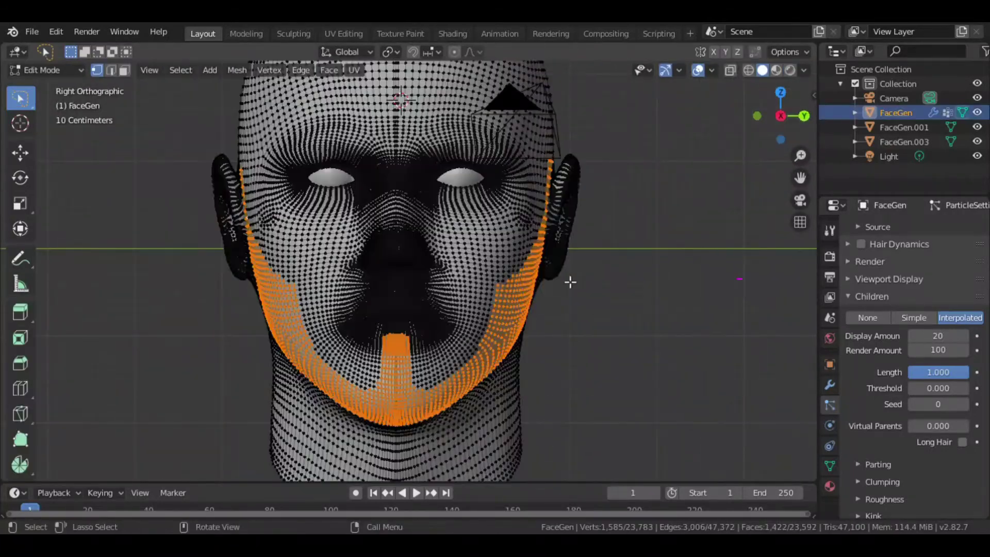
pyautogui.click(402, 299)
pyautogui.scroll(5, 361, 315)
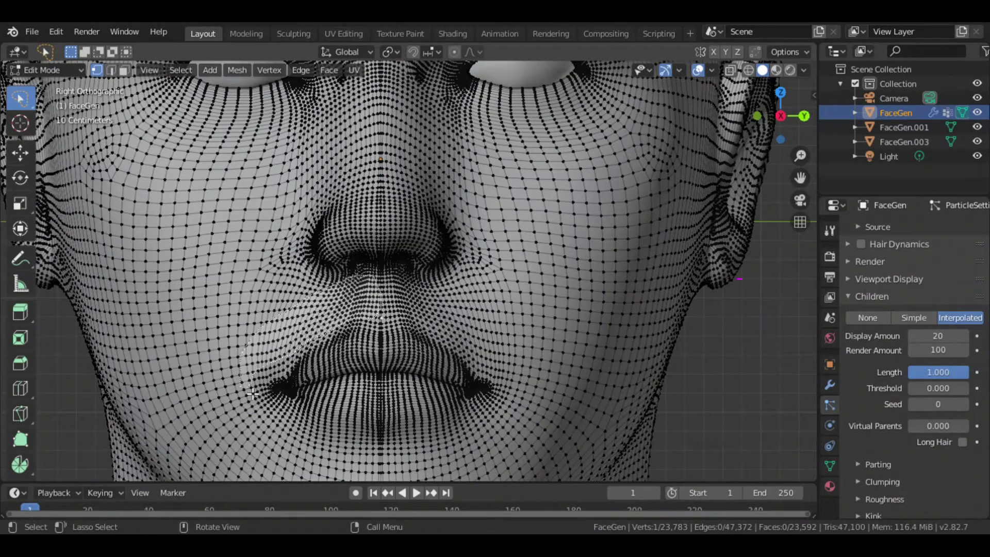
pyautogui.moveTo(253, 393); pyautogui.dragTo(364, 287)
pyautogui.moveTo(365, 288); pyautogui.dragTo(442, 348, button='middle')
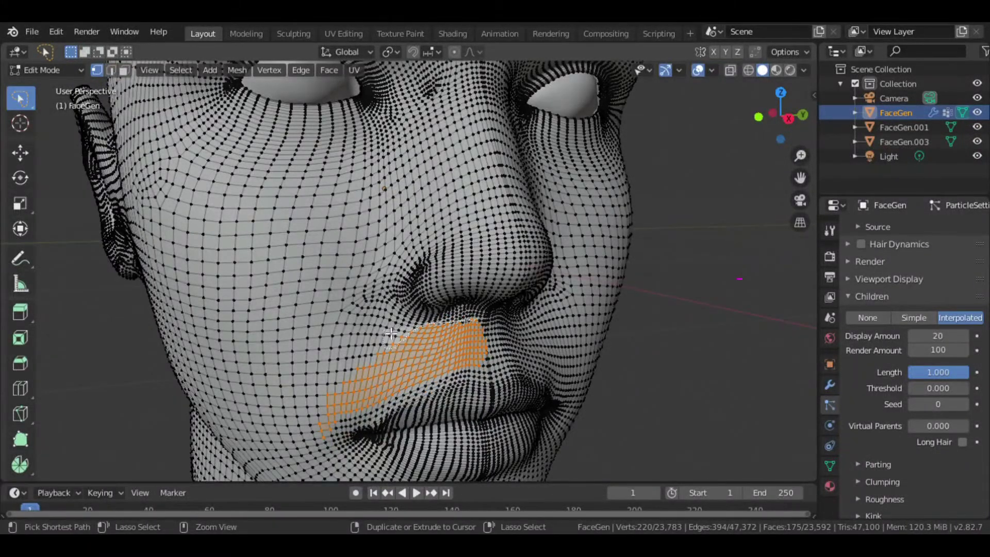
pyautogui.keyDown('ctrl'); pyautogui.moveTo(480, 278); pyautogui.dragTo(392, 345); pyautogui.keyUp('ctrl')
# Mirror the lip selection to the other side and add the centre vertices above the lip
pyautogui.click(789, 118)
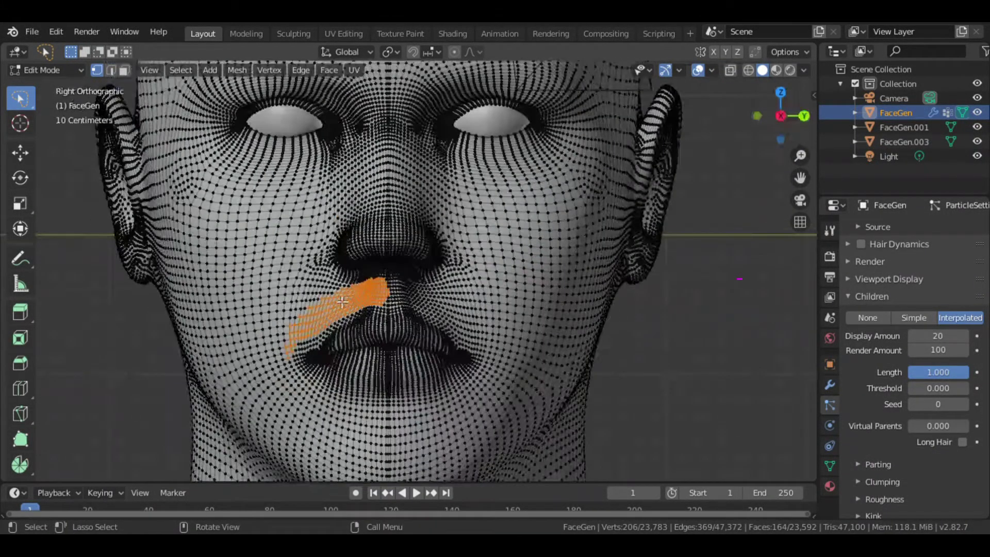
pyautogui.click(181, 70)
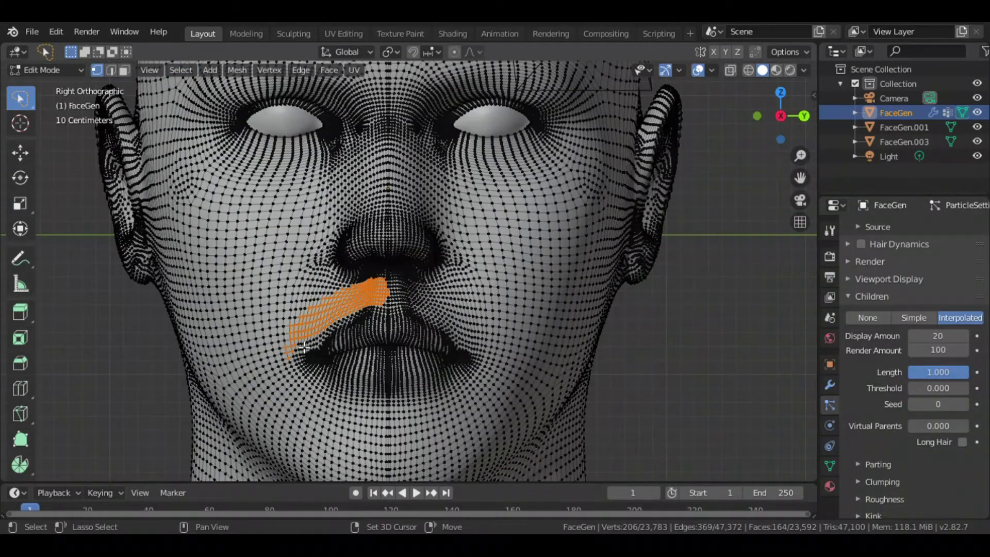
pyautogui.click(179, 73)
pyautogui.click(279, 346)
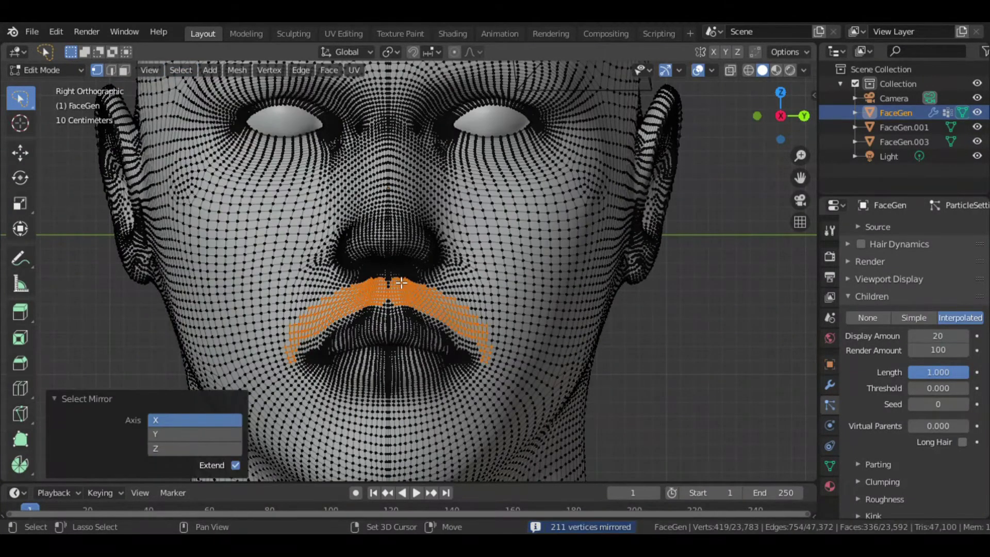
pyautogui.keyDown('ctrl'); pyautogui.click(391, 309); pyautogui.keyUp('ctrl')
pyautogui.keyDown('ctrl'); pyautogui.click(390, 308); pyautogui.keyUp('ctrl')
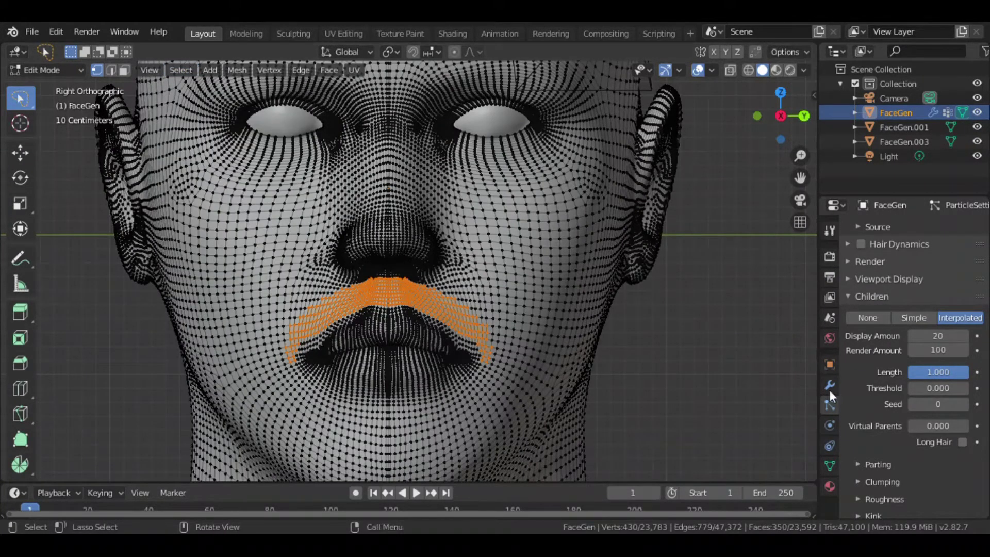
# Assign the lip selection to a new vertex group and rename the original group to beard
pyautogui.click(829, 465)
pyautogui.click(977, 270)
pyautogui.rightClick(875, 290)
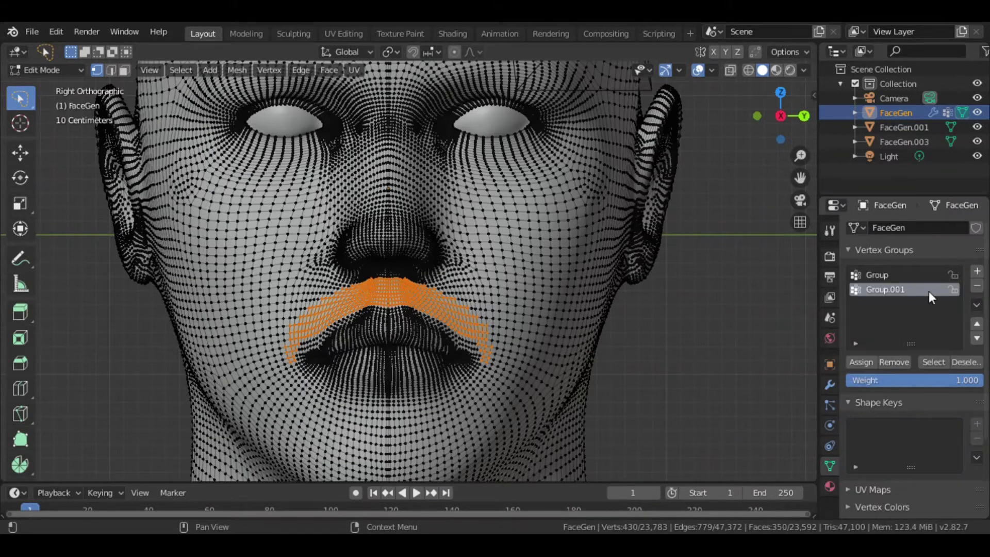
pyautogui.doubleClick(880, 274)
pyautogui.write('beard')
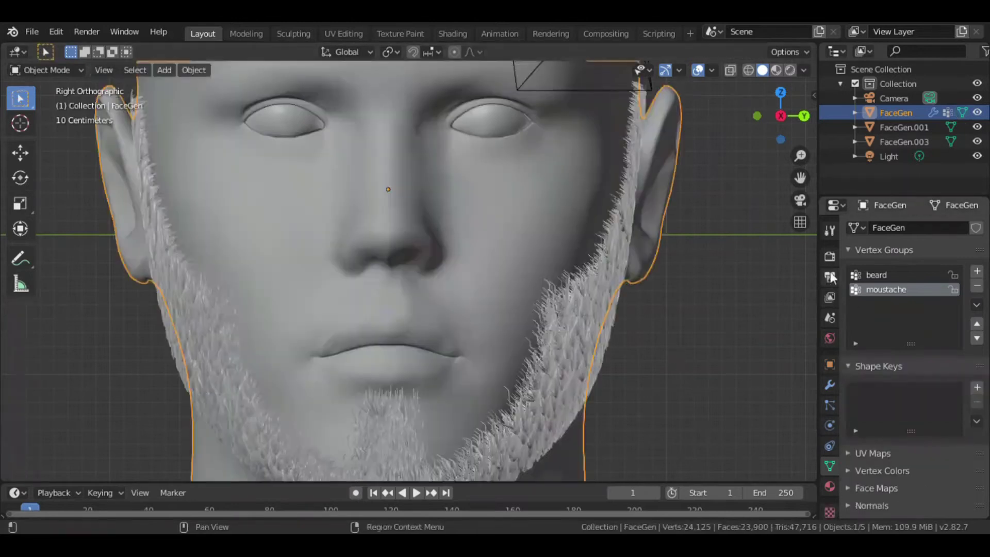
# Set a hair value to .01, enable Interpolated children, and use moustache as the density vertex group
pyautogui.click(829, 404)
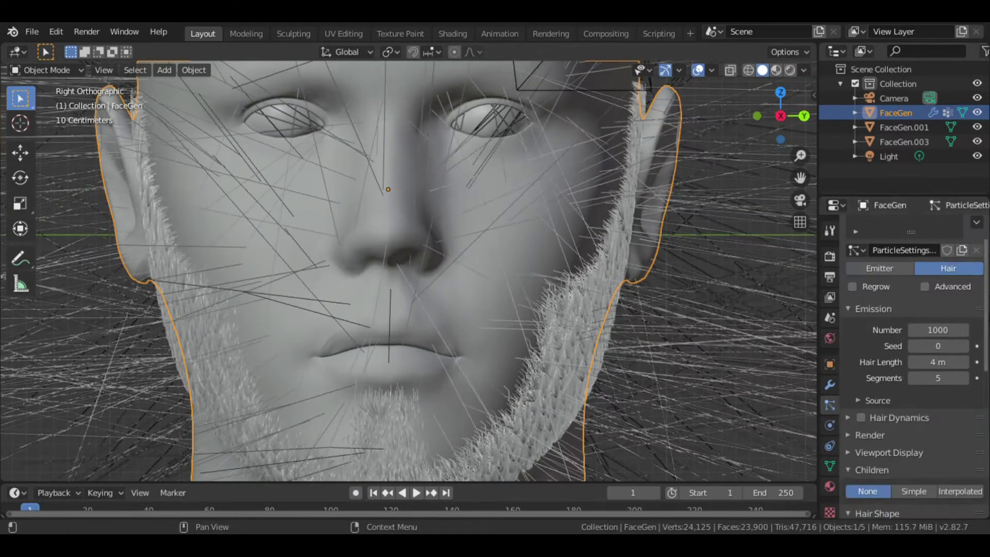
pyautogui.write('.01')
pyautogui.press('Return')
pyautogui.click(960, 491)
pyautogui.scroll(-10, 910, 412)
pyautogui.click(934, 369)
pyautogui.click(910, 403)
# Inspect the new moustache from the side and set a shorter hair length of .06
pyautogui.moveTo(780, 119); pyautogui.dragTo(806, 166)
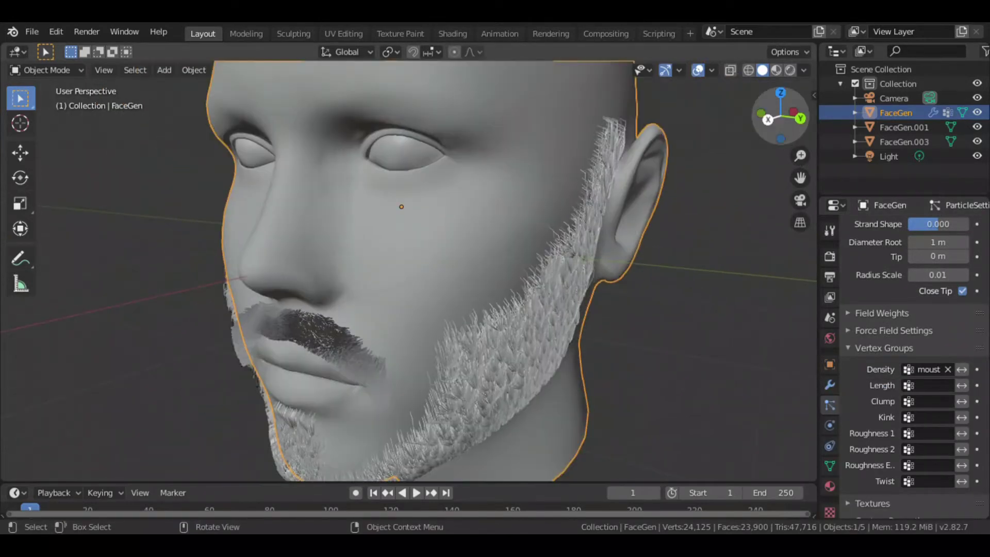
pyautogui.click(756, 129)
pyautogui.moveTo(756, 129); pyautogui.dragTo(711, 171, button='middle')
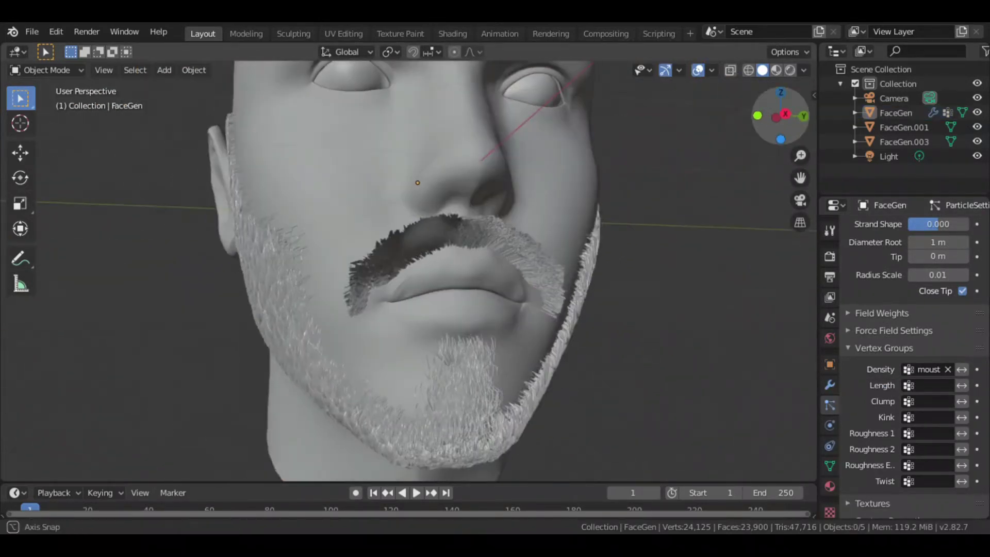
pyautogui.scroll(5, 974, 391)
pyautogui.scroll(7, 968, 344)
pyautogui.scroll(-12, 968, 344)
pyautogui.scroll(2, 979, 392)
pyautogui.moveTo(780, 116); pyautogui.dragTo(761, 118)
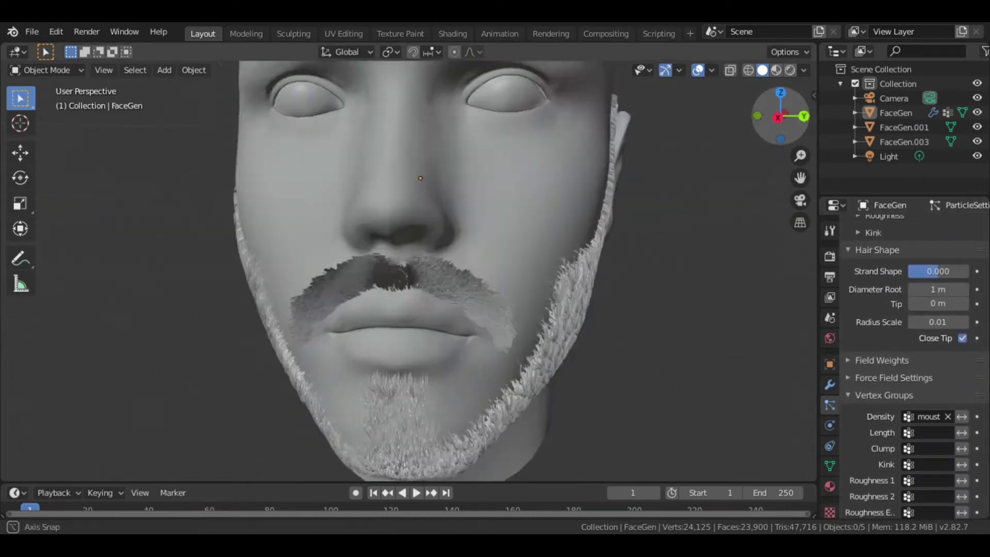
pyautogui.scroll(15, 987, 420)
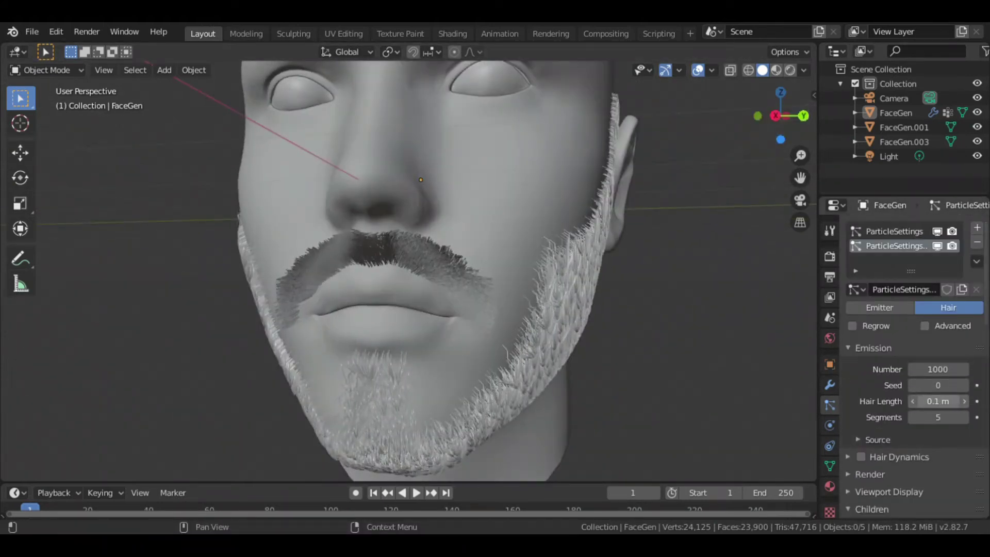
pyautogui.write('0.06')
pyautogui.press('Return')
# Set the moustache hair count to 700
pyautogui.click(952, 373)
pyautogui.press('Return')
pyautogui.press('KP_3')
pyautogui.click(940, 369)
pyautogui.write('1')
pyautogui.press('Return')
# In Particle Edit, enlarge the Comb brush and comb the moustache down over the lip
pyautogui.click(211, 198)
pyautogui.click(52, 70)
pyautogui.click(44, 178)
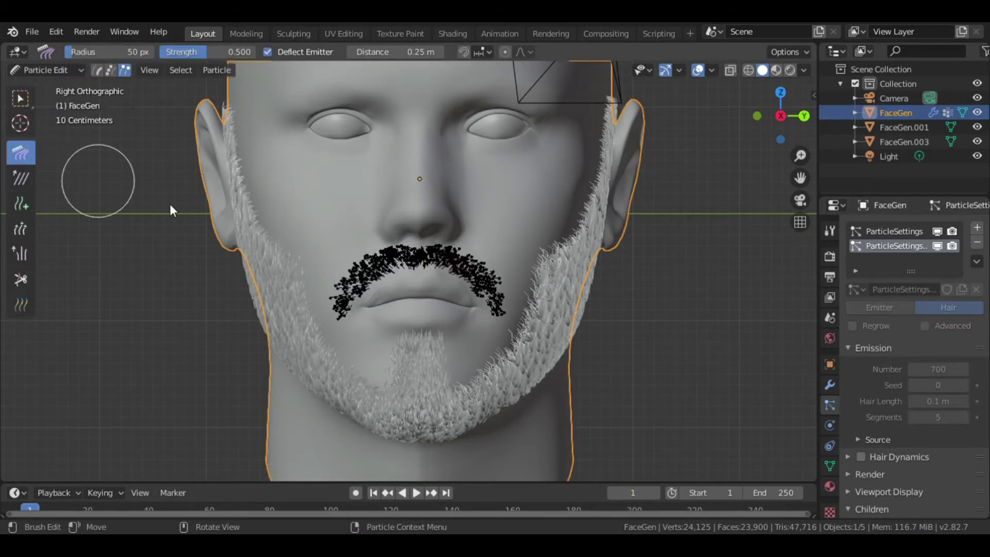
pyautogui.press('f')
pyautogui.click(465, 301)
pyautogui.moveTo(465, 301); pyautogui.dragTo(412, 384)
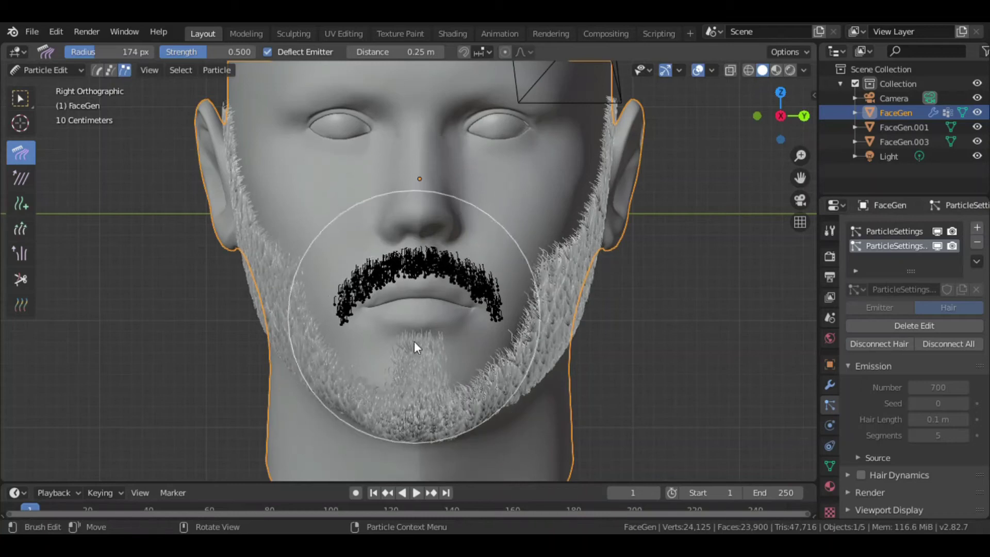
pyautogui.press('Tab')
pyautogui.moveTo(793, 129); pyautogui.dragTo(768, 118)
pyautogui.click(781, 115)
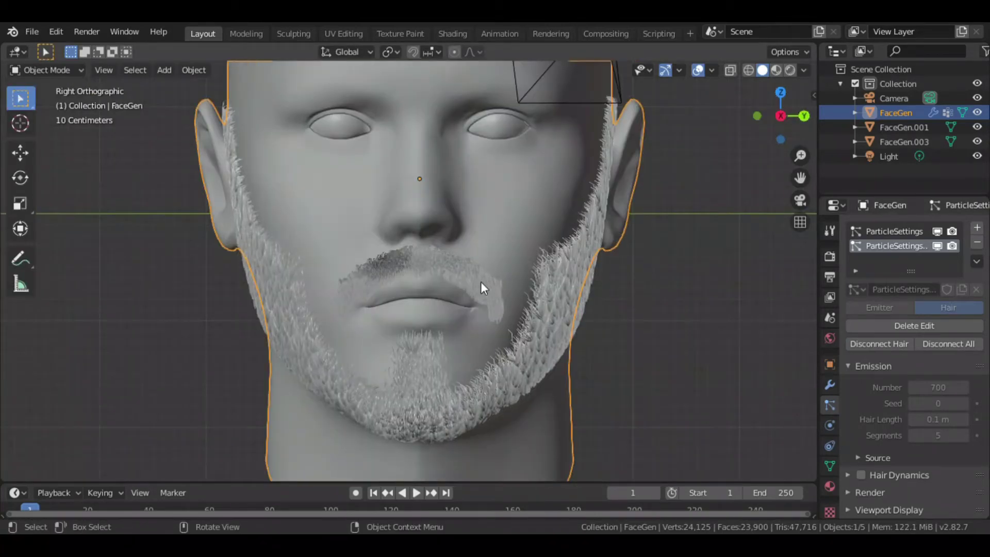
# In Weight Paint with the beard system active, paint away beard density on the left cheek
pyautogui.click(47, 70)
pyautogui.click(51, 150)
pyautogui.click(829, 277)
pyautogui.click(830, 404)
pyautogui.click(894, 231)
pyautogui.click(23, 103)
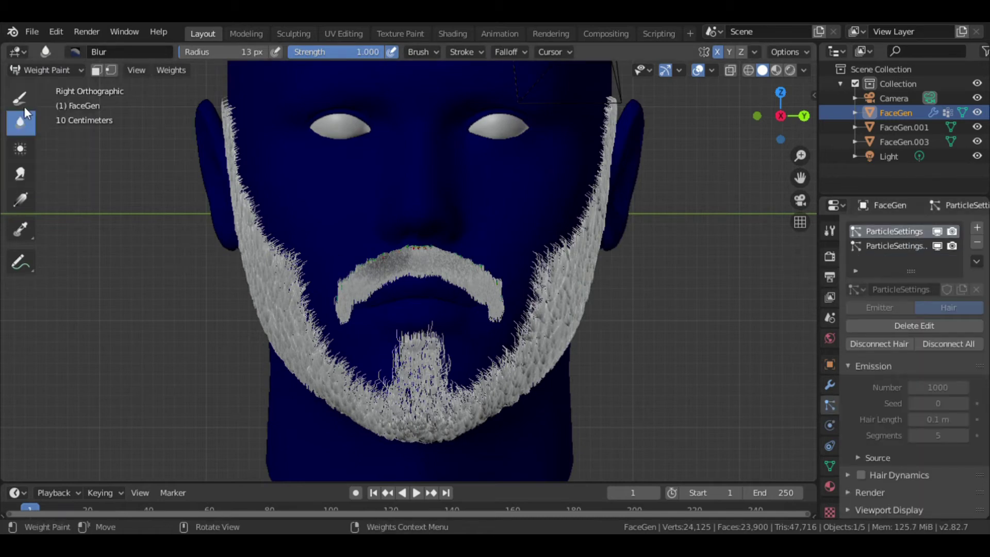
pyautogui.moveTo(292, 262); pyautogui.dragTo(295, 265)
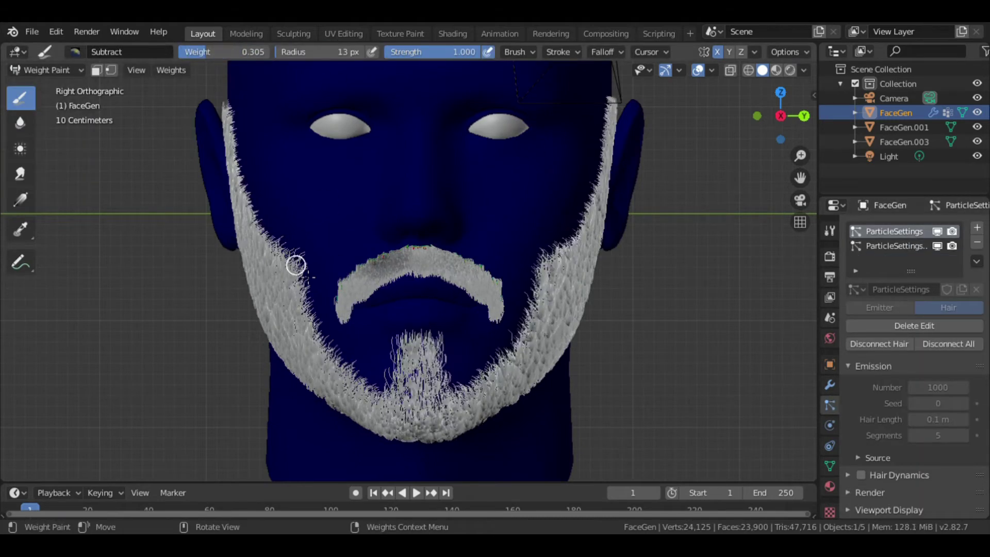
pyautogui.moveTo(326, 323)
pyautogui.mouseDown()
pyautogui.moveTo(332, 250)
pyautogui.moveTo(373, 376)
pyautogui.mouseUp()
# Paint the left jaw gap using an Add brush at full weight 1.0
pyautogui.click(74, 52)
pyautogui.click(155, 96)
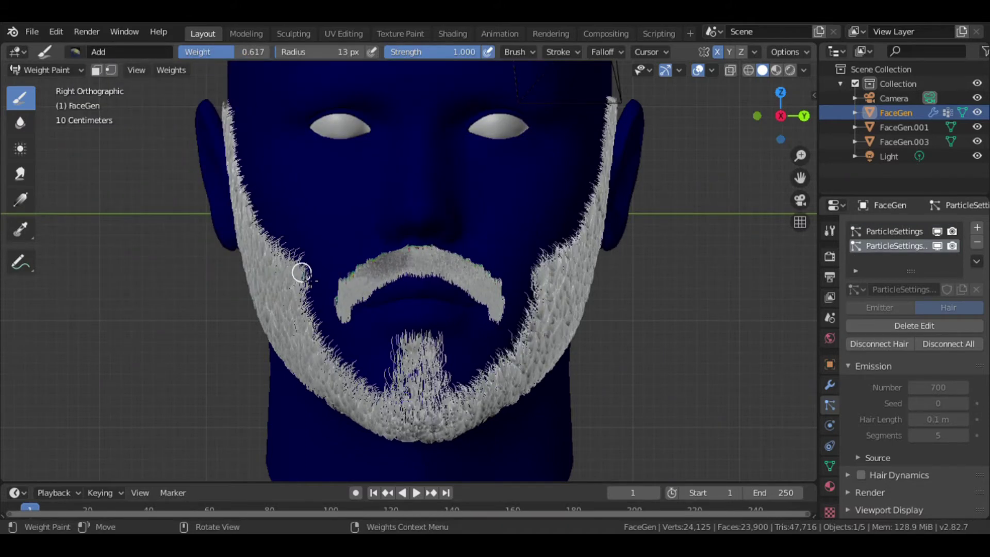
pyautogui.moveTo(298, 267)
pyautogui.mouseDown()
pyautogui.moveTo(320, 342)
pyautogui.moveTo(370, 391)
pyautogui.mouseUp()
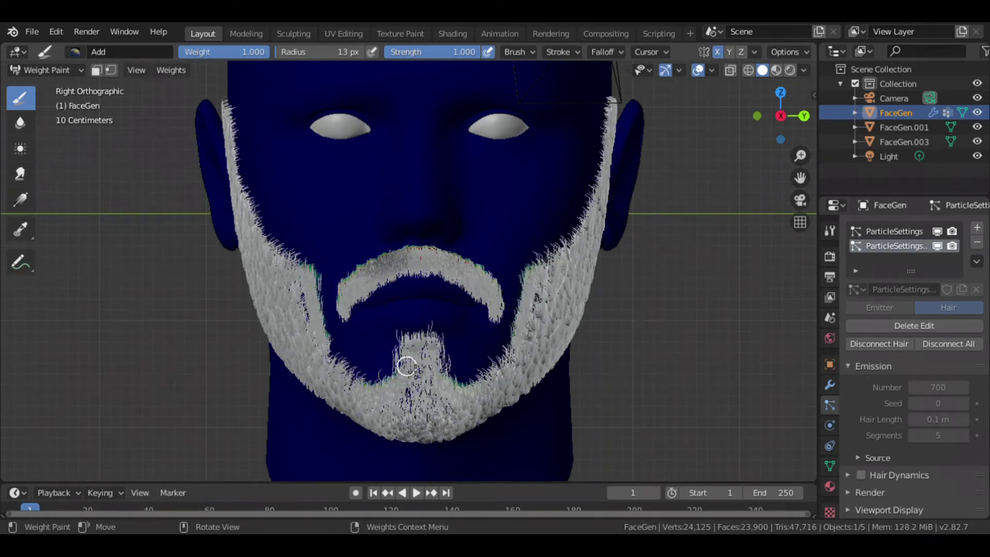
pyautogui.moveTo(781, 116); pyautogui.dragTo(747, 109)
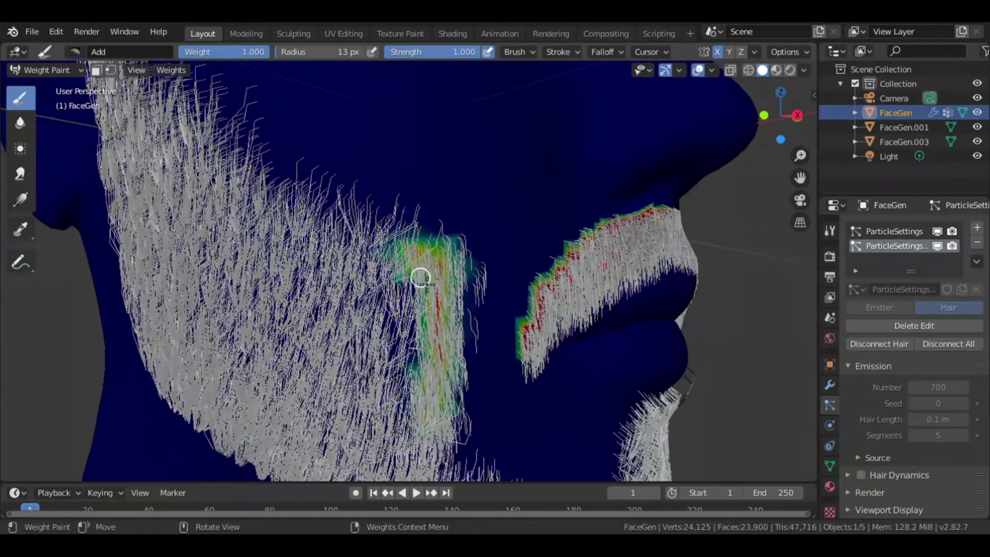
# Activate the other particle system, orbit back to the face, and return to Object Mode
pyautogui.click(858, 232)
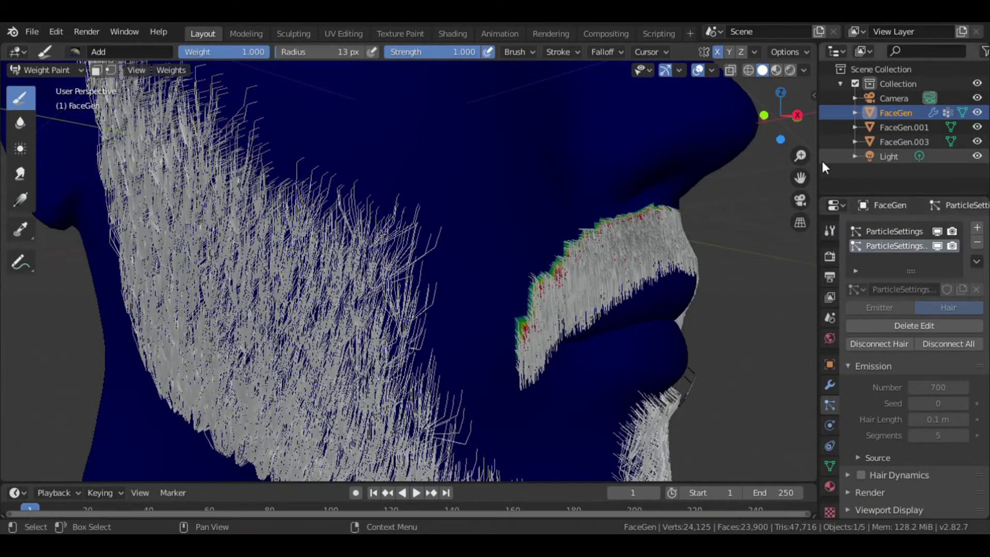
pyautogui.scroll(-2, 521, 349)
pyautogui.scroll(-2, 797, 156)
pyautogui.moveTo(797, 156); pyautogui.dragTo(420, 287, button='middle')
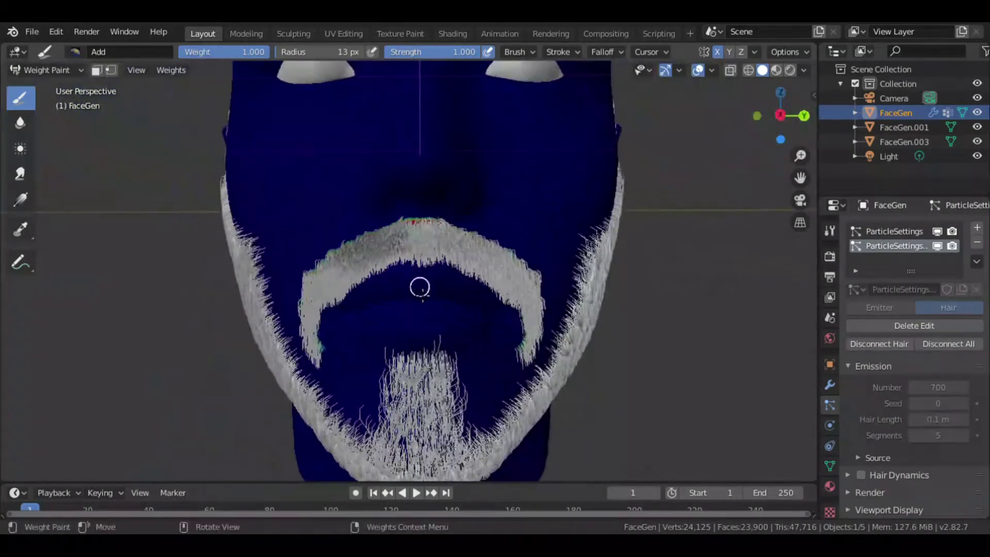
pyautogui.moveTo(230, 231); pyautogui.dragTo(360, 227, button='middle')
pyautogui.click(47, 69)
# Reduce the moustache clumping to 0.349, leaving the hair material unchanged
pyautogui.scroll(-5, 908, 266)
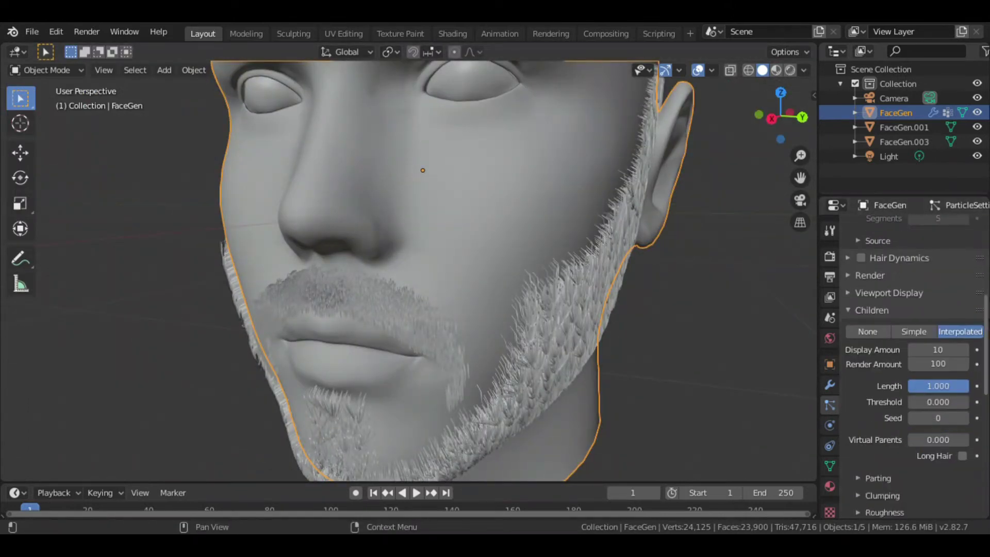
pyautogui.click(870, 276)
pyautogui.click(938, 316)
pyautogui.click(907, 426)
pyautogui.scroll(-3, 917, 361)
pyautogui.scroll(-5, 913, 360)
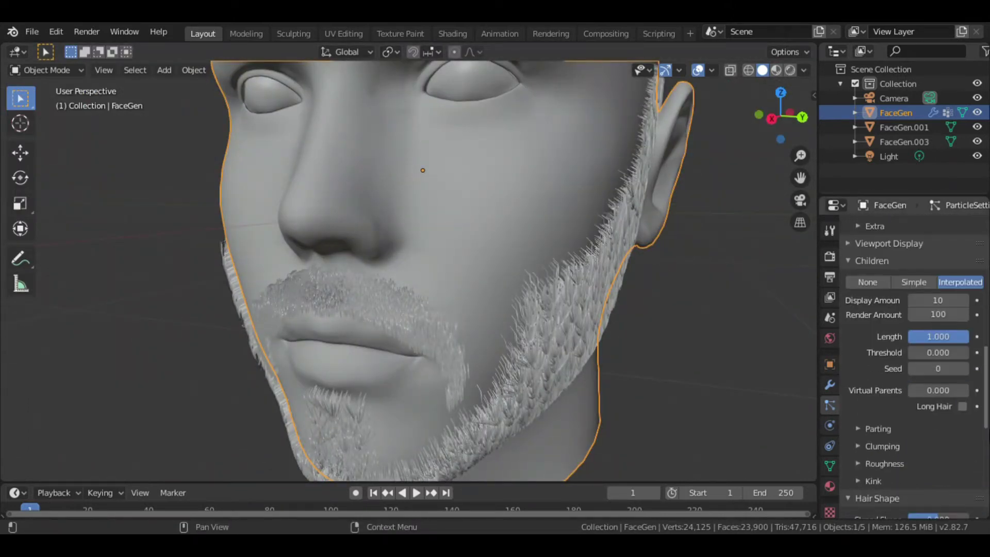
pyautogui.click(878, 447)
pyautogui.scroll(-3, 912, 361)
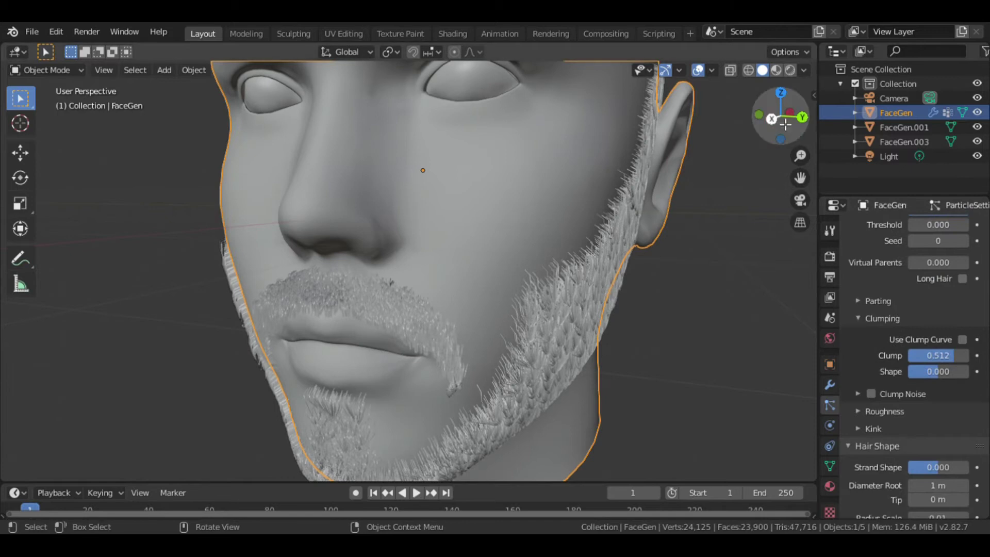
pyautogui.moveTo(413, 258); pyautogui.dragTo(567, 257, button='middle')
# Set Roughness Random to 0.107 and Kink type Curl with 0.01 m amplitude
pyautogui.click(883, 411)
pyautogui.scroll(-4, 883, 417)
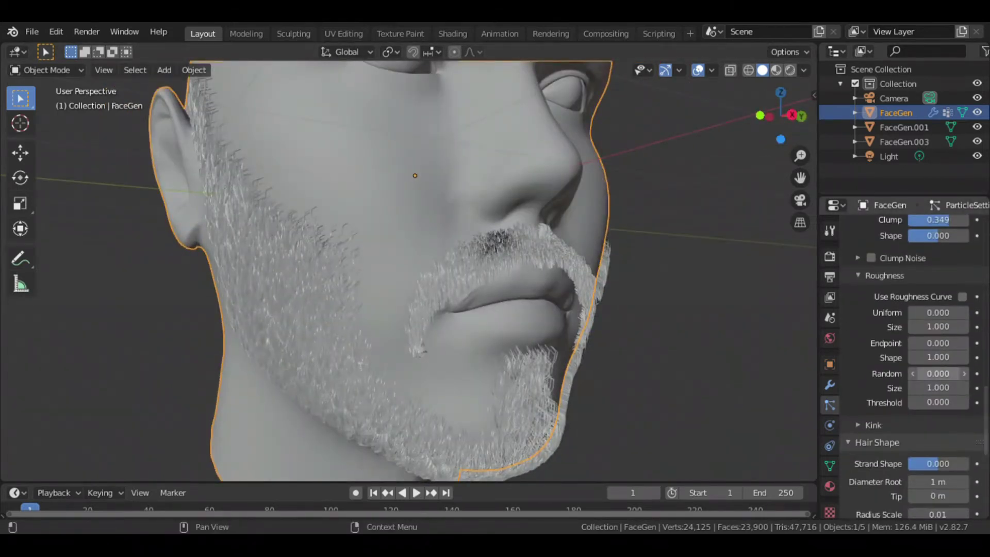
pyautogui.moveTo(934, 402); pyautogui.dragTo(954, 402)
pyautogui.scroll(-3, 934, 361)
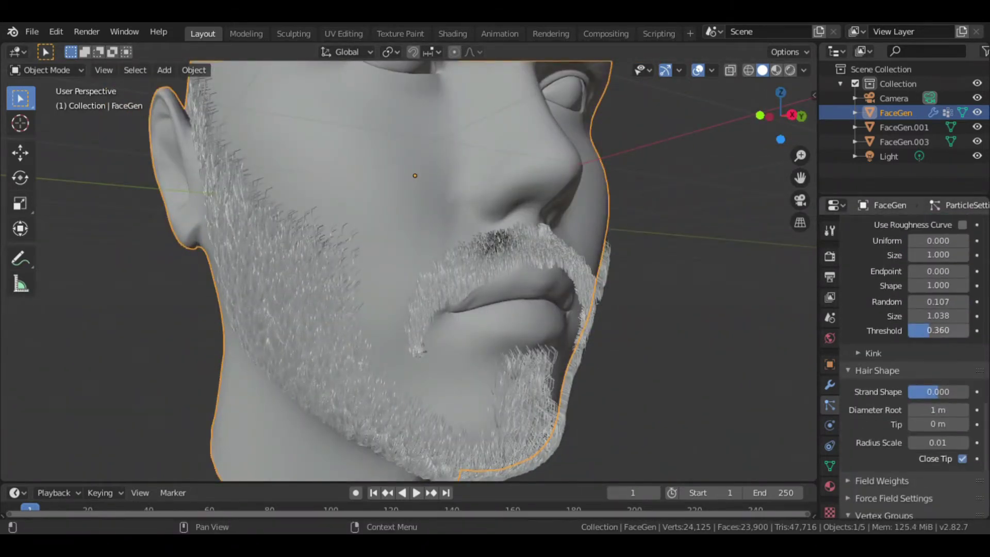
pyautogui.scroll(-2, 988, 425)
pyautogui.click(926, 316)
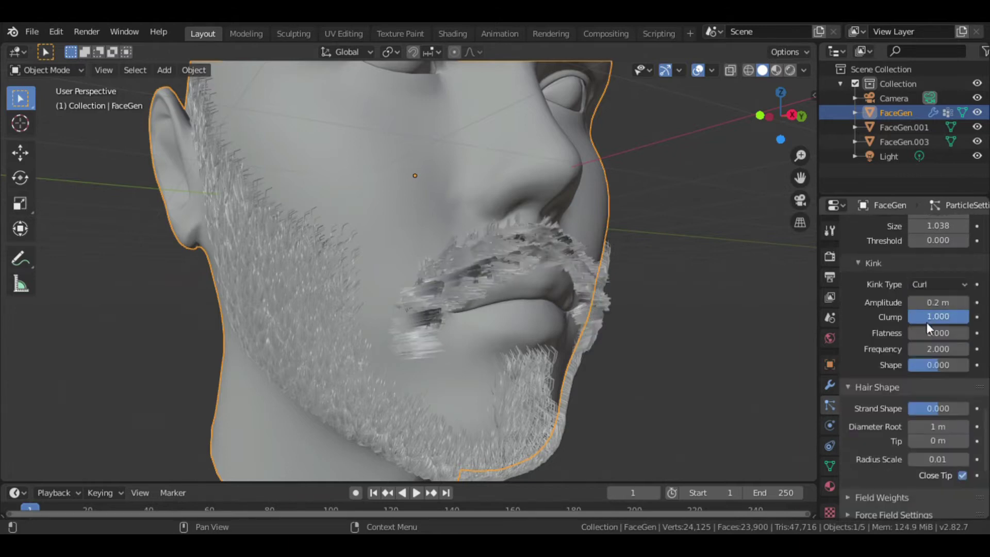
pyautogui.write('0.')
pyautogui.moveTo(926, 303); pyautogui.dragTo(913, 302)
pyautogui.press('Return')
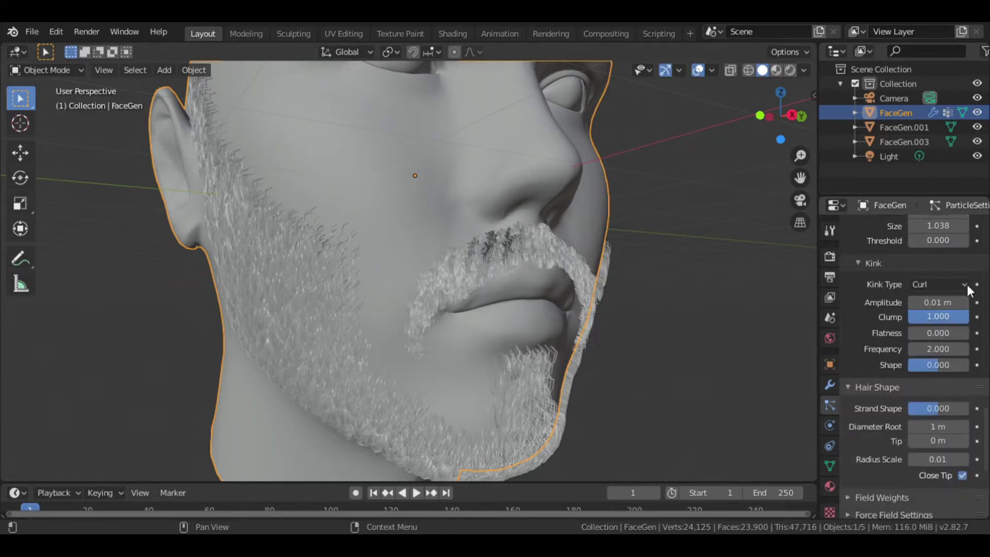
# Nudge the curl frequency and shape up and switch the viewport to Rendered shading
pyautogui.moveTo(809, 286); pyautogui.dragTo(776, 286, button='middle')
pyautogui.moveTo(936, 349); pyautogui.dragTo(937, 349)
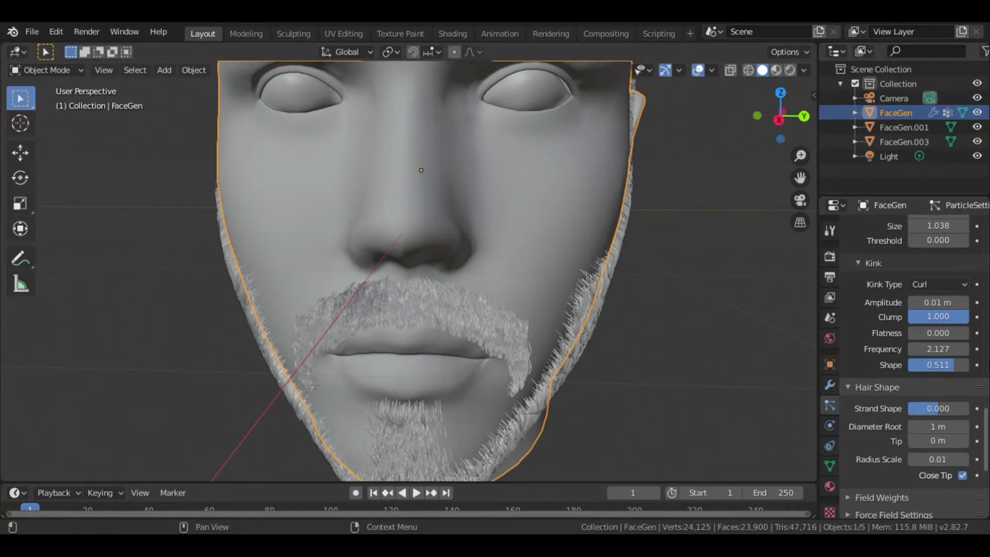
pyautogui.scroll(-5, 907, 361)
pyautogui.press('z')
pyautogui.click(568, 195)
pyautogui.click(949, 325)
# Adjust the moustache strand diameters toward a 20 m root and 5 m tip
pyautogui.write('3')
pyautogui.moveTo(953, 341); pyautogui.dragTo(964, 340)
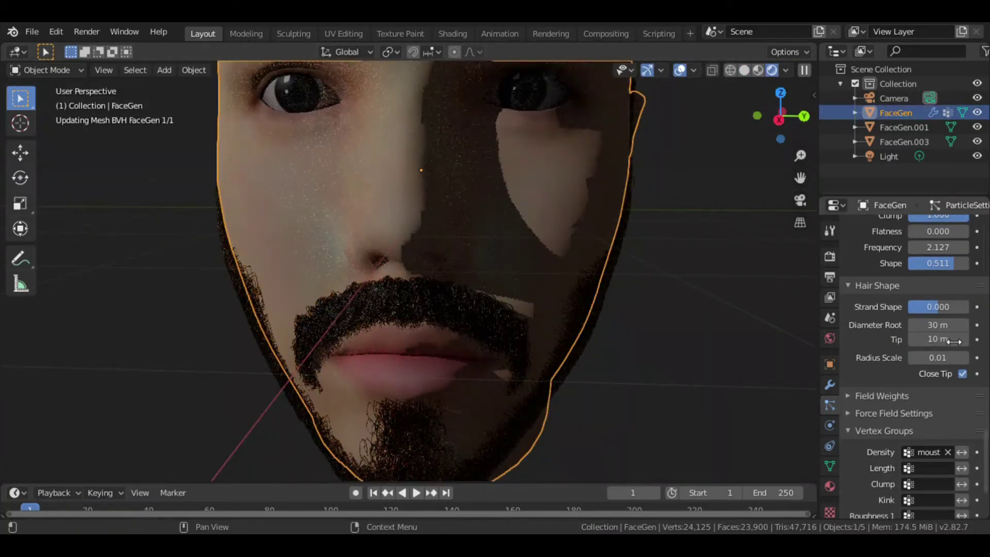
pyautogui.click(953, 324)
pyautogui.click(953, 330)
pyautogui.write('15')
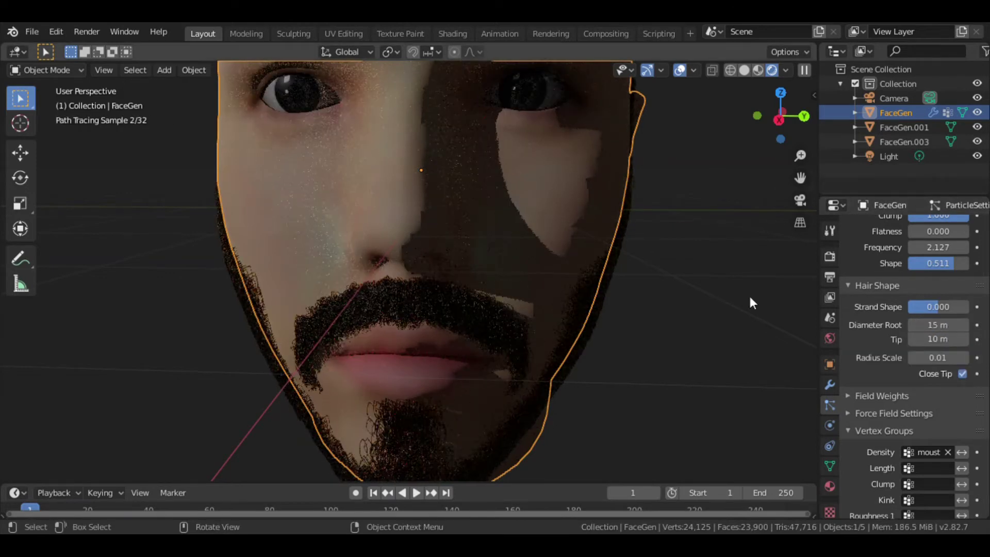
pyautogui.click(954, 331)
pyautogui.click(953, 340)
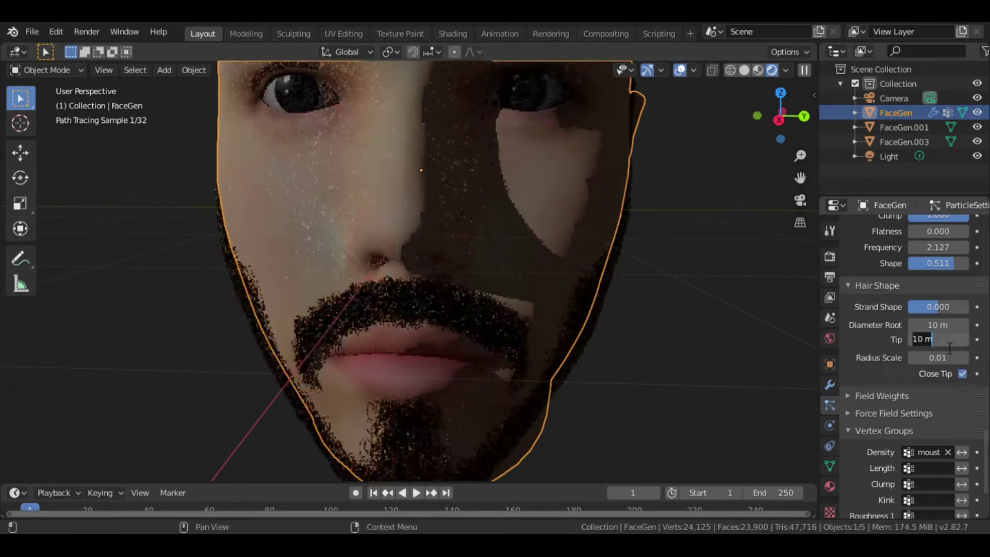
pyautogui.write('5')
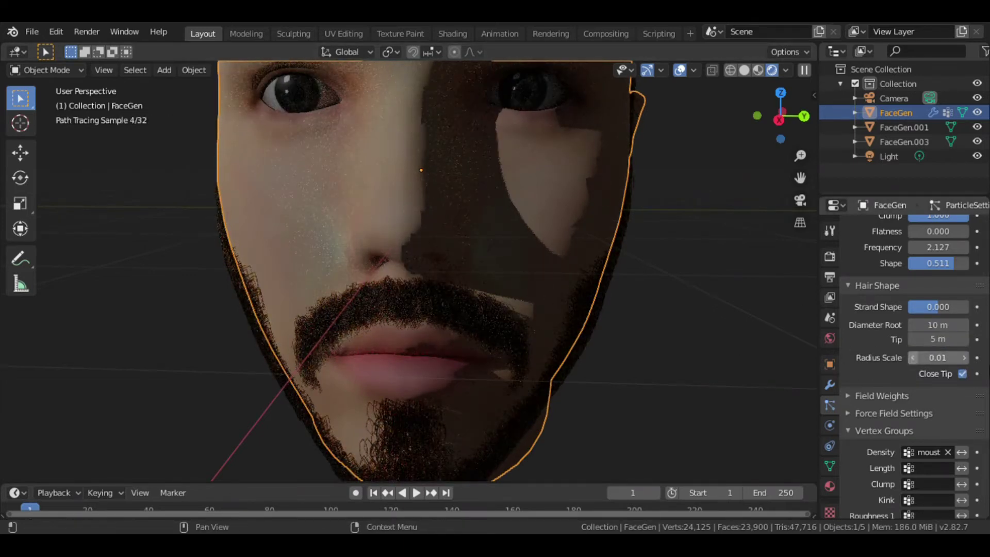
# Scroll through the moustache particle settings
pyautogui.moveTo(985, 459); pyautogui.dragTo(981, 321)
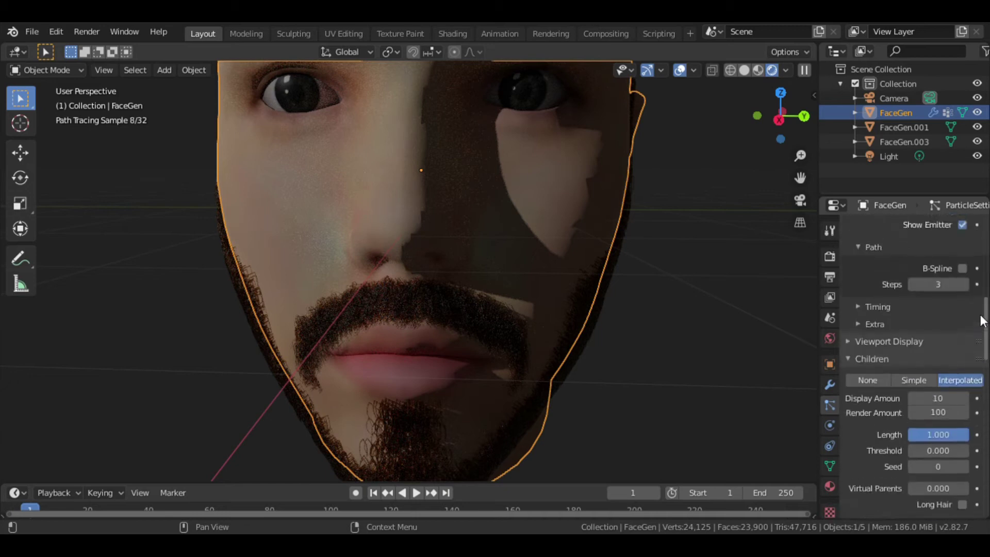
pyautogui.scroll(5, 981, 321)
pyautogui.scroll(-8, 918, 361)
pyautogui.scroll(-6, 887, 376)
pyautogui.scroll(-5, 879, 380)
pyautogui.scroll(8, 879, 379)
pyautogui.scroll(8, 907, 309)
# Switch to the beard particle system and browse its settings
pyautogui.click(918, 227)
pyautogui.scroll(-15, 976, 477)
pyautogui.scroll(15, 976, 477)
pyautogui.scroll(-10, 979, 464)
pyautogui.scroll(3, 982, 454)
pyautogui.scroll(-8, 986, 447)
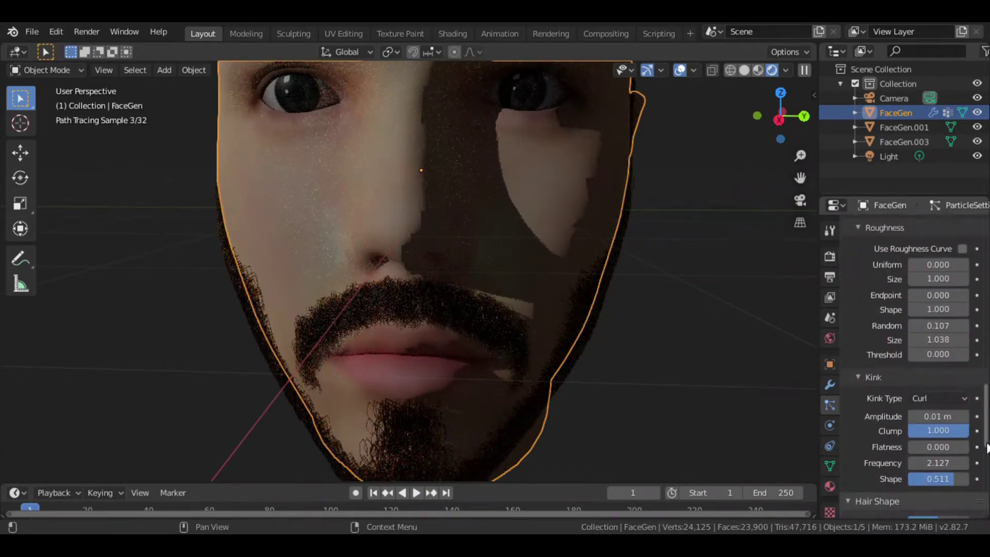
pyautogui.moveTo(986, 446); pyautogui.dragTo(986, 355)
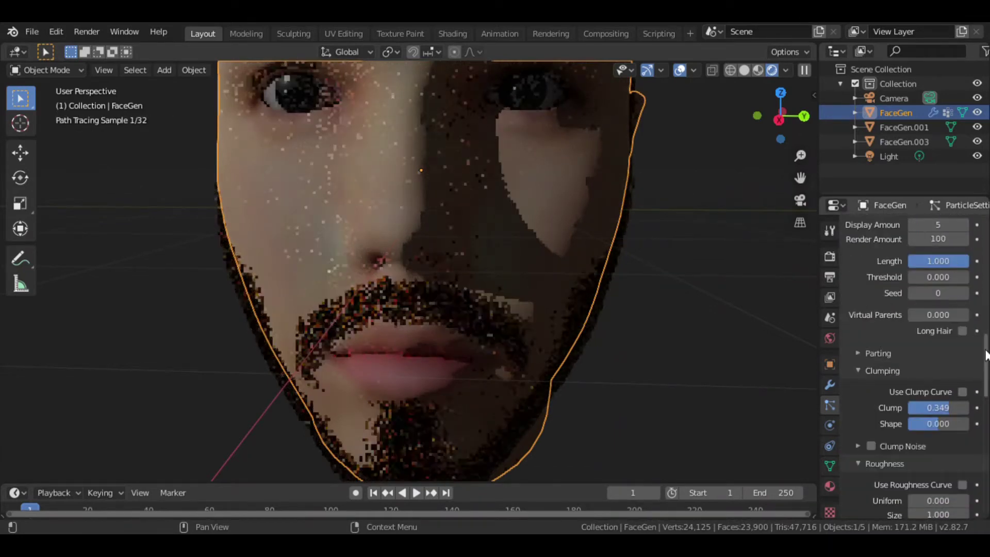
pyautogui.scroll(-8, 985, 355)
pyautogui.scroll(-2, 982, 381)
pyautogui.scroll(-5, 954, 443)
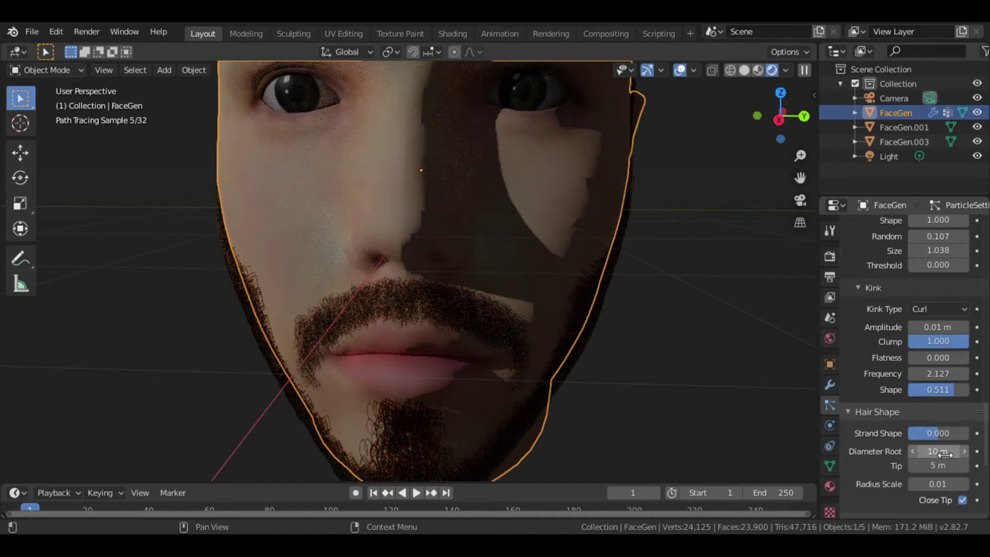
# Confirm the tip diameter, deselect the head, and view the face from the front
pyautogui.click(950, 466)
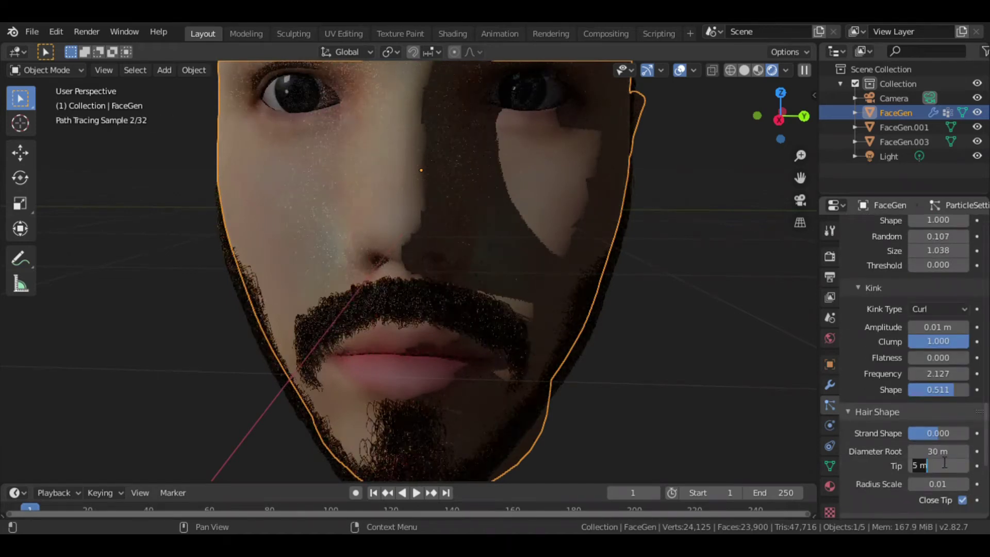
pyautogui.press('Return')
pyautogui.hotkey('ctrl', 'z')
pyautogui.click(747, 369)
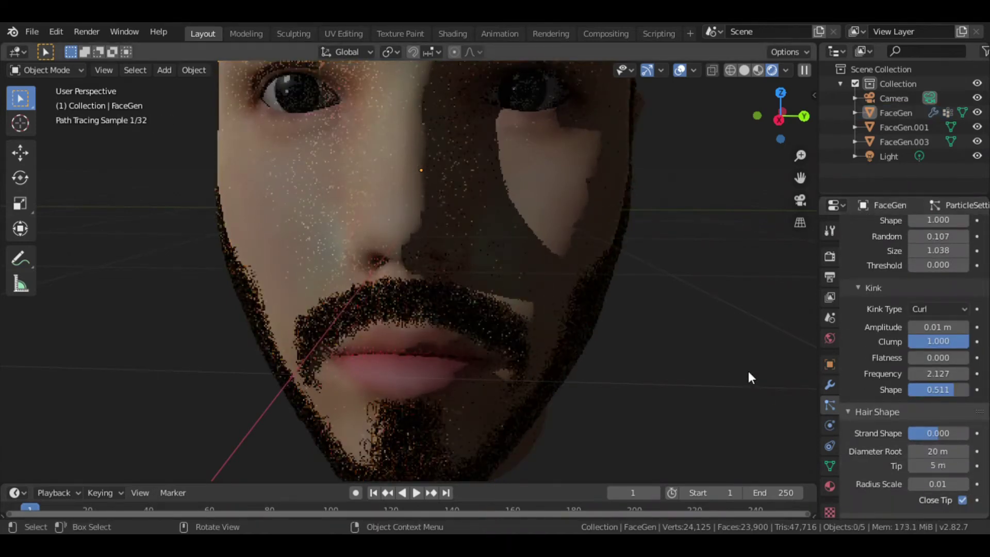
pyautogui.click(779, 119)
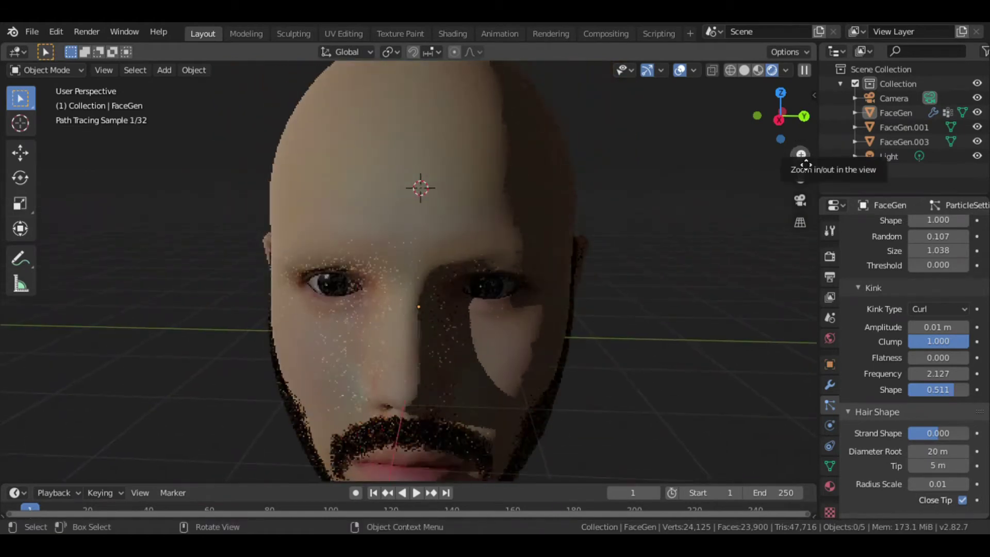
# Return to solid shading and enter Edit Mode on the FaceGen head
pyautogui.press('z')
pyautogui.click(497, 195)
pyautogui.scroll(3, 442, 227)
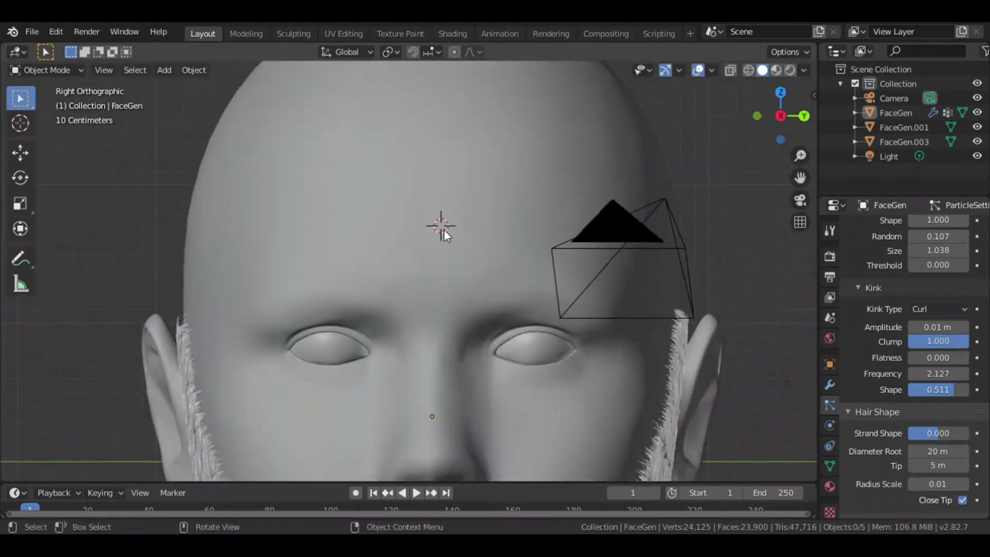
pyautogui.scroll(1, 442, 227)
pyautogui.click(340, 273)
pyautogui.press('Tab')
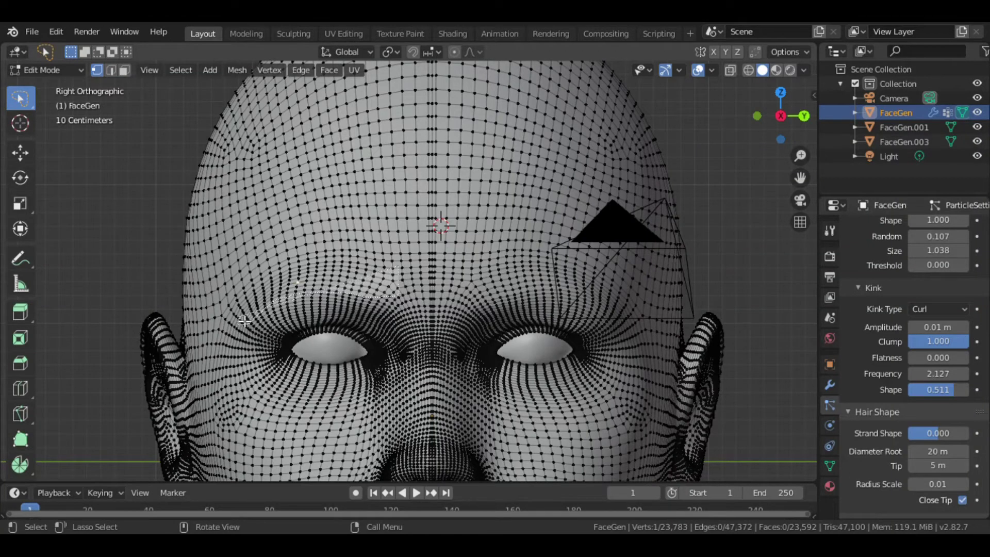
# Lasso-select one eyebrow's vertices and mirror the selection to the other brow
pyautogui.keyDown('ctrl'); pyautogui.moveTo(245, 320); pyautogui.dragTo(293, 268, button='right'); pyautogui.keyUp('ctrl')
pyautogui.keyDown('ctrl'); pyautogui.moveTo(365, 273); pyautogui.dragTo(363, 278, button='right'); pyautogui.keyUp('ctrl')
pyautogui.hotkey('ctrl', 'z')
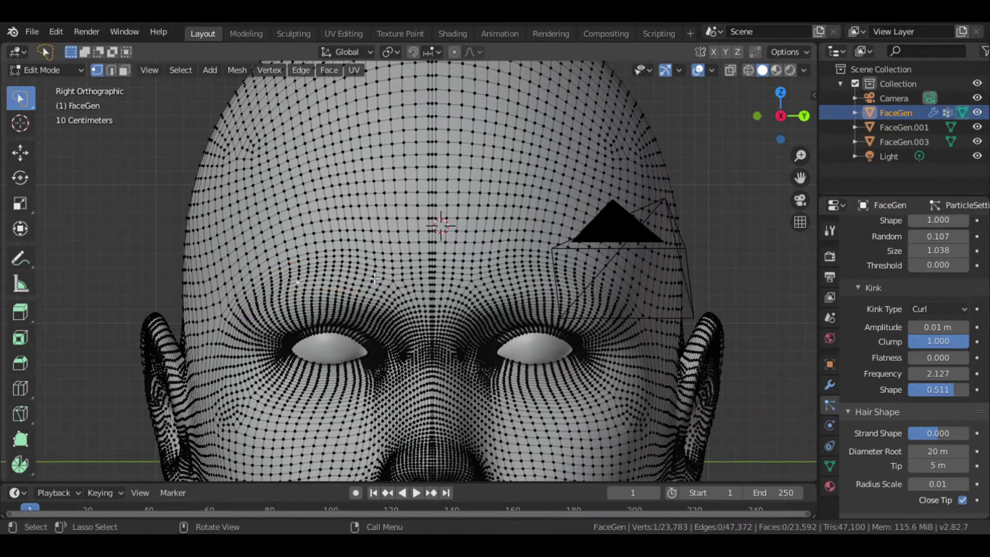
pyautogui.keyDown('ctrl'); pyautogui.moveTo(250, 326); pyautogui.dragTo(317, 273, button='right'); pyautogui.keyUp('ctrl')
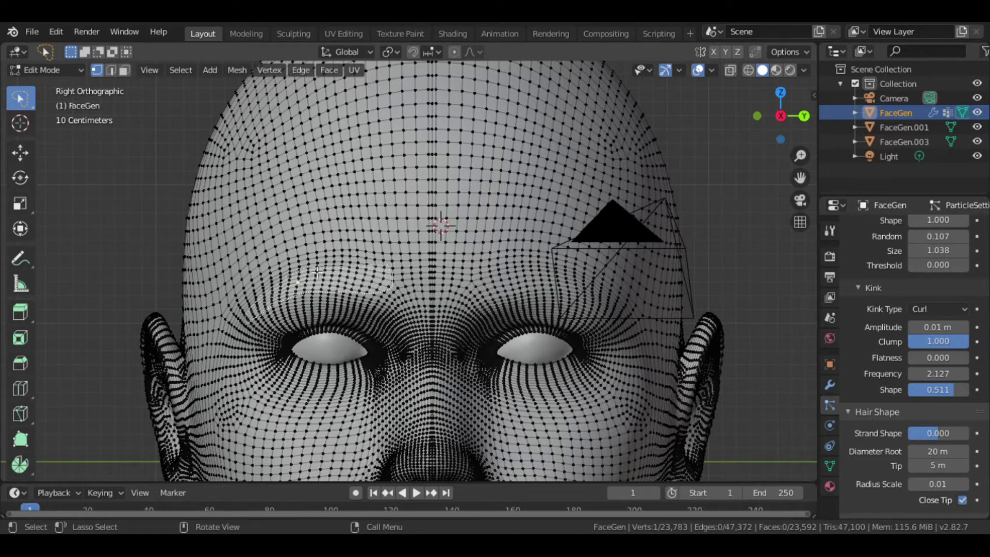
pyautogui.keyDown('ctrl'); pyautogui.moveTo(374, 258); pyautogui.dragTo(404, 262, button='right'); pyautogui.keyUp('ctrl')
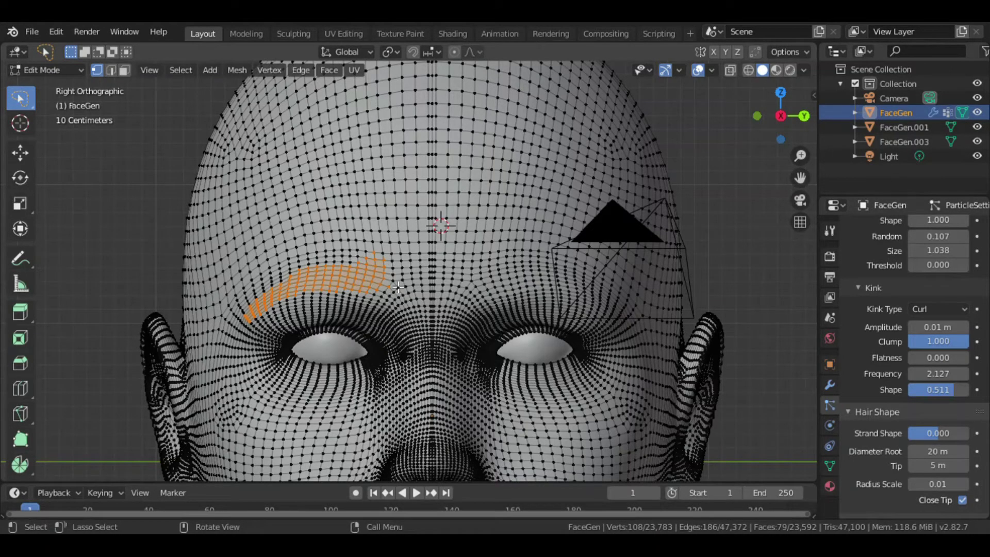
pyautogui.click(180, 70)
pyautogui.click(283, 333)
# Deselect stray vertices and extra faces from the mirrored brow selection
pyautogui.scroll(-3, 771, 187)
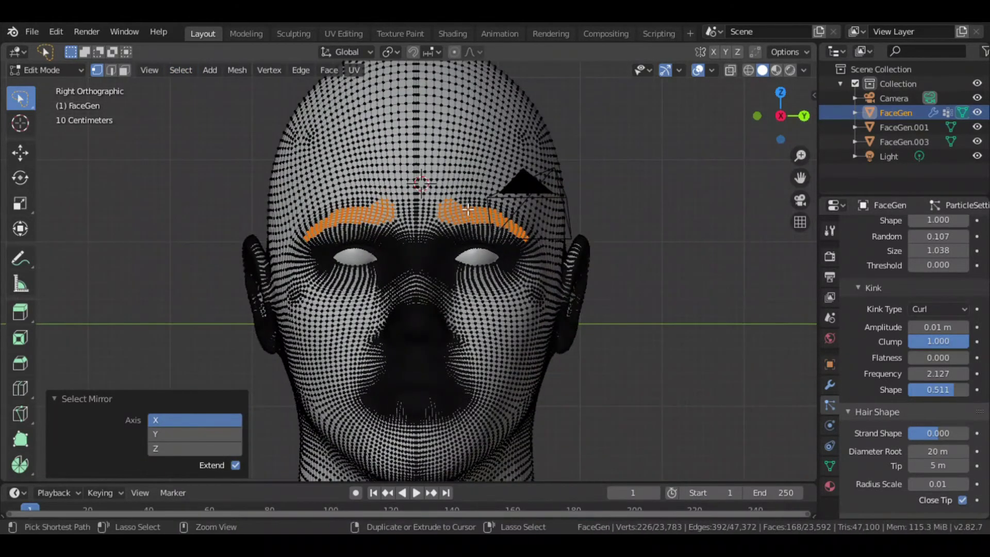
pyautogui.keyDown('ctrl'); pyautogui.click(452, 204); pyautogui.keyUp('ctrl')
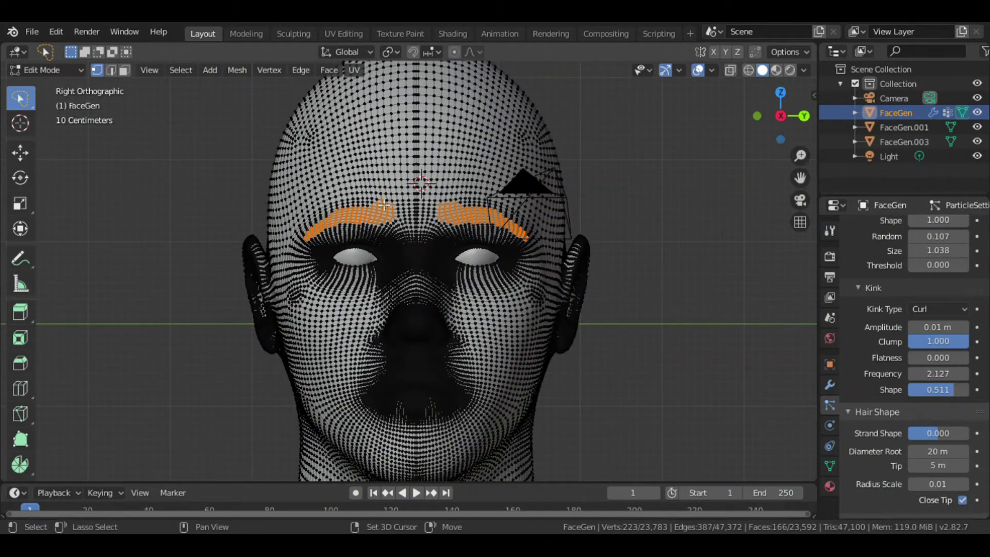
pyautogui.scroll(2, 523, 191)
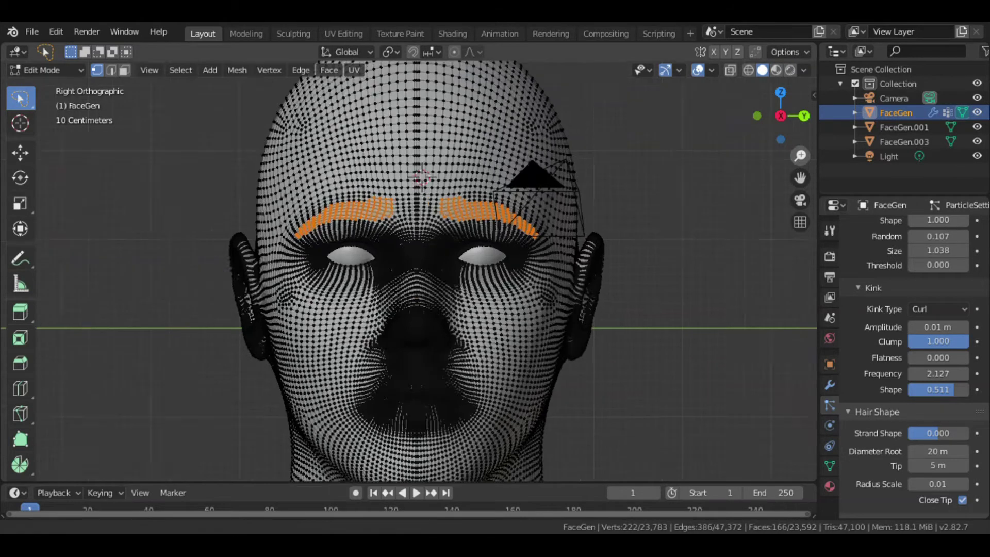
pyautogui.scroll(2, 361, 201)
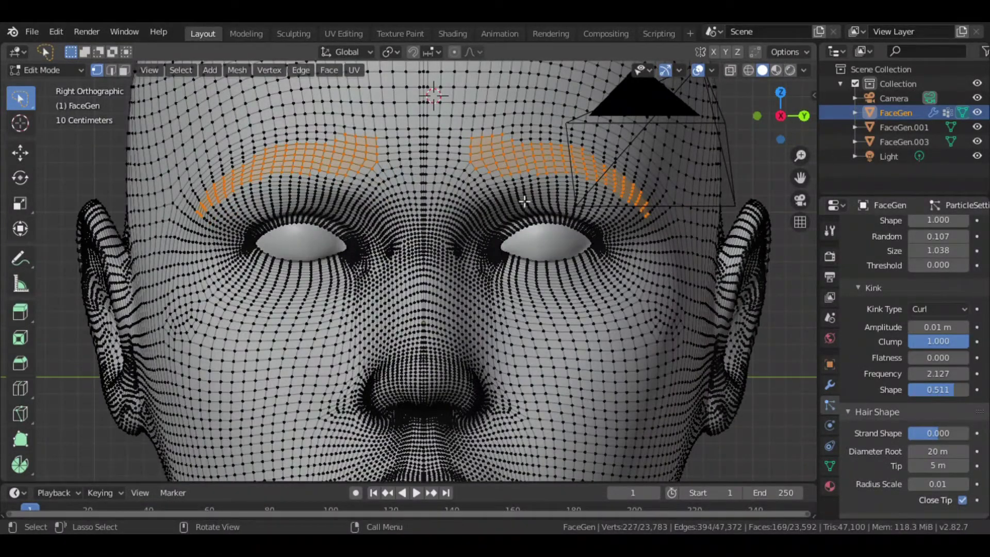
pyautogui.keyDown('shift'); pyautogui.click(360, 140); pyautogui.keyUp('shift')
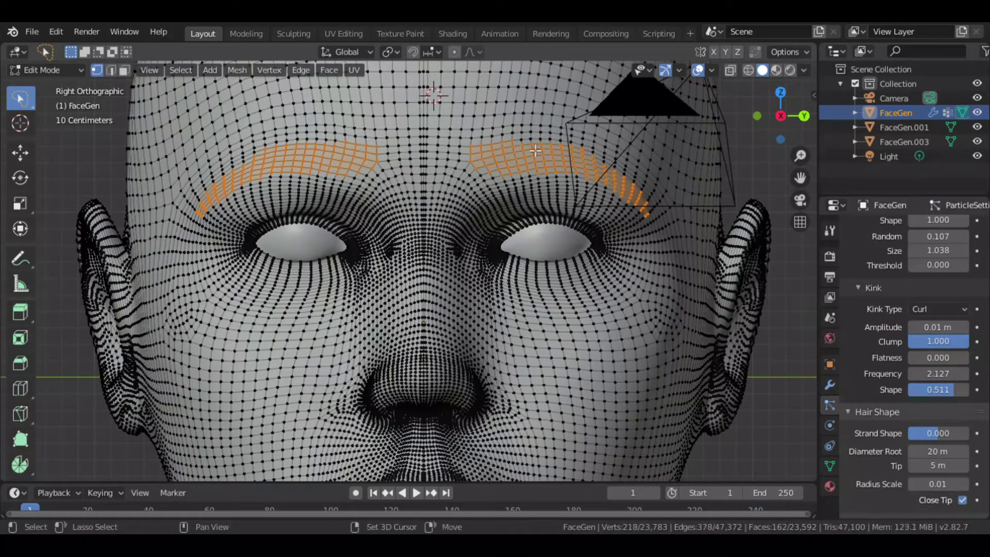
pyautogui.scroll(-1, 586, 145)
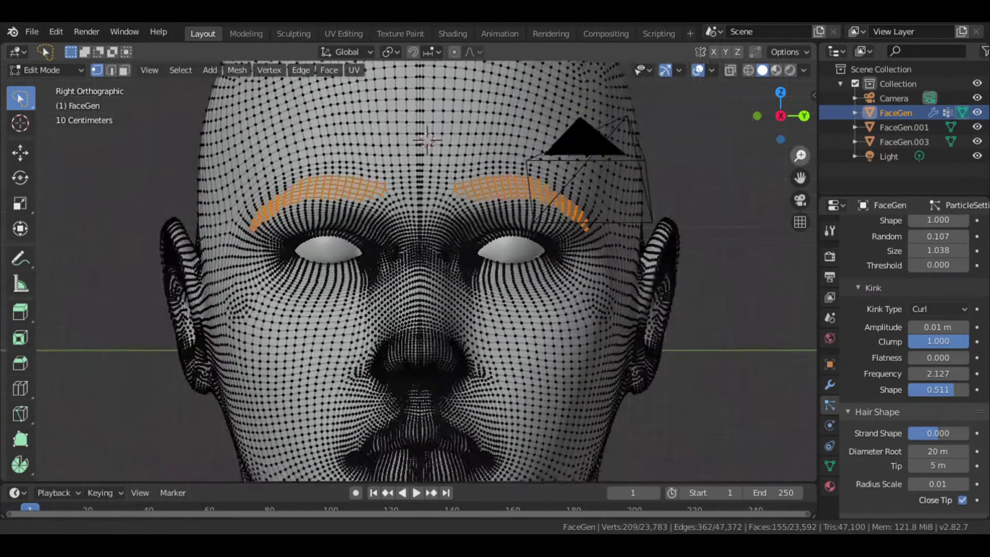
pyautogui.scroll(-2, 586, 145)
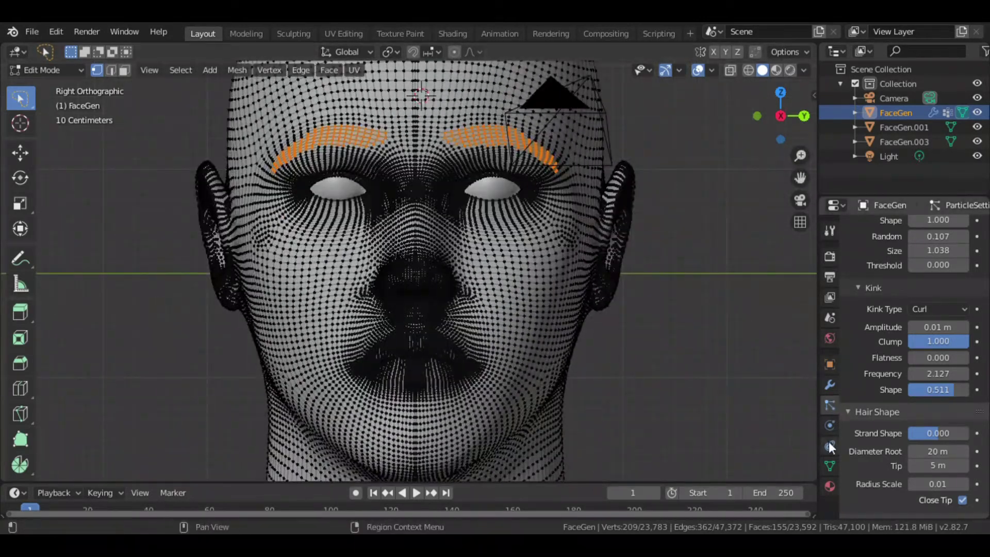
# Add a new vertex group, assign the brow vertices, and start renaming it
pyautogui.click(829, 466)
pyautogui.click(977, 271)
pyautogui.click(869, 363)
pyautogui.doubleClick(890, 305)
# Finish naming the group eyebrows, return to Object Mode, and add a Hair particle system
pyautogui.write('eyebro')
pyautogui.press('Tab')
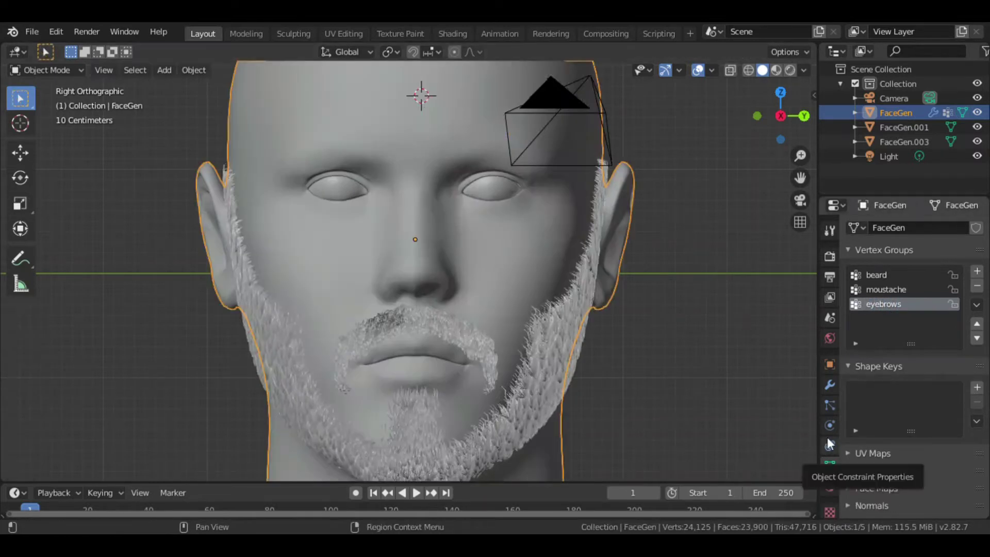
pyautogui.click(829, 405)
pyautogui.moveTo(986, 433); pyautogui.dragTo(987, 227)
pyautogui.click(977, 242)
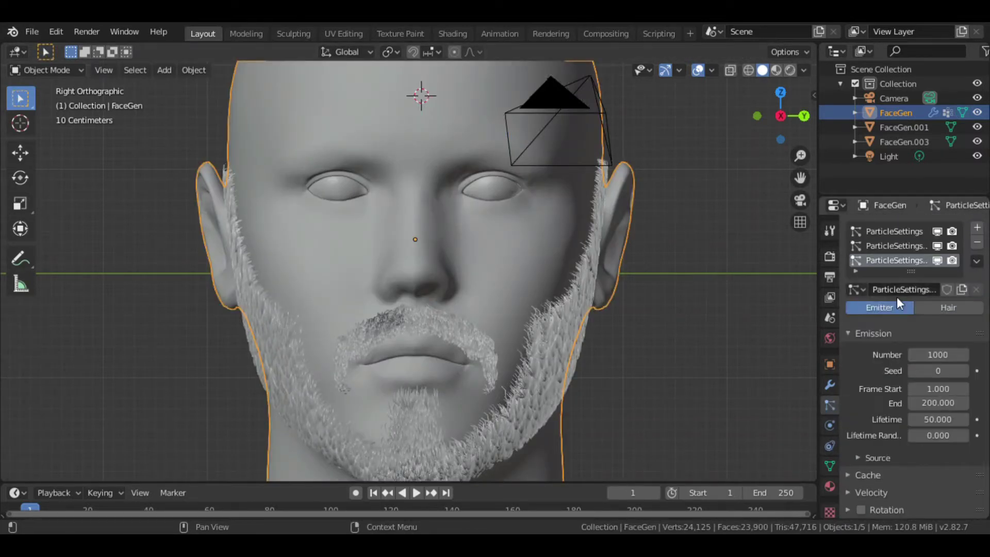
pyautogui.click(938, 303)
# Limit hair density to the eyebrows vertex group with 100 strands
pyautogui.scroll(-10, 912, 360)
pyautogui.scroll(-3, 913, 412)
pyautogui.click(928, 396)
pyautogui.click(866, 395)
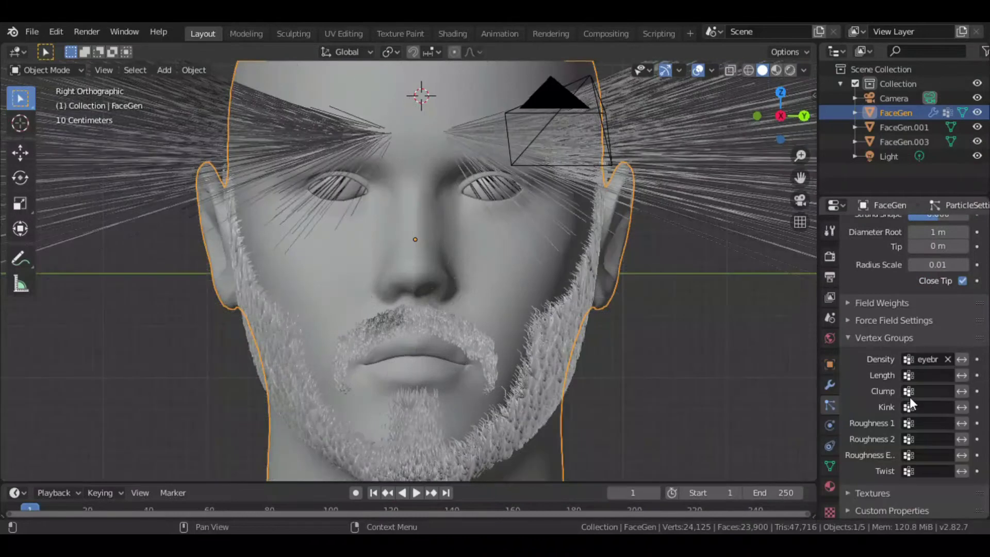
pyautogui.scroll(10, 912, 387)
pyautogui.doubleClick(948, 371)
pyautogui.press('Return')
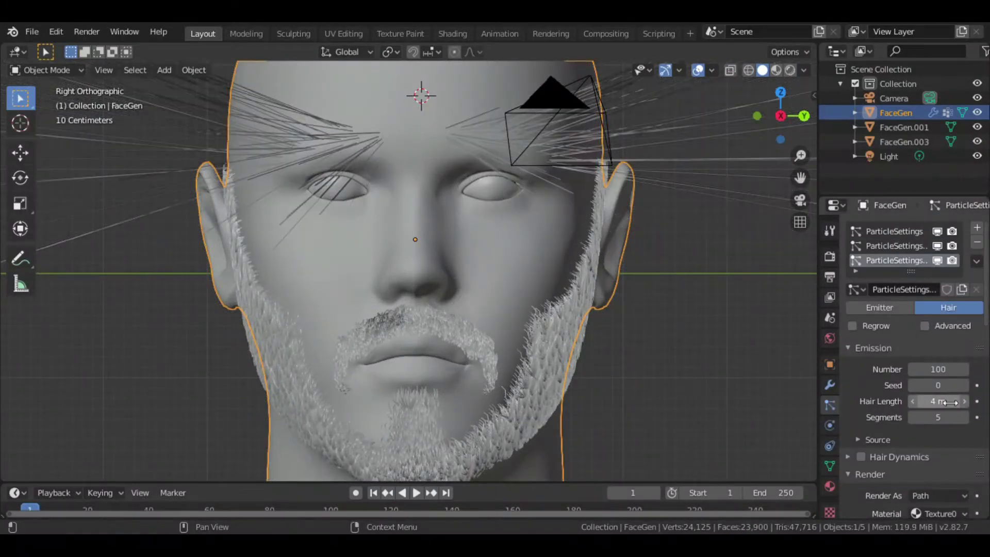
# Set the hair length to 0.08 m with Interpolated children
pyautogui.write('.05')
pyautogui.press('Return')
pyautogui.scroll(-8, 917, 413)
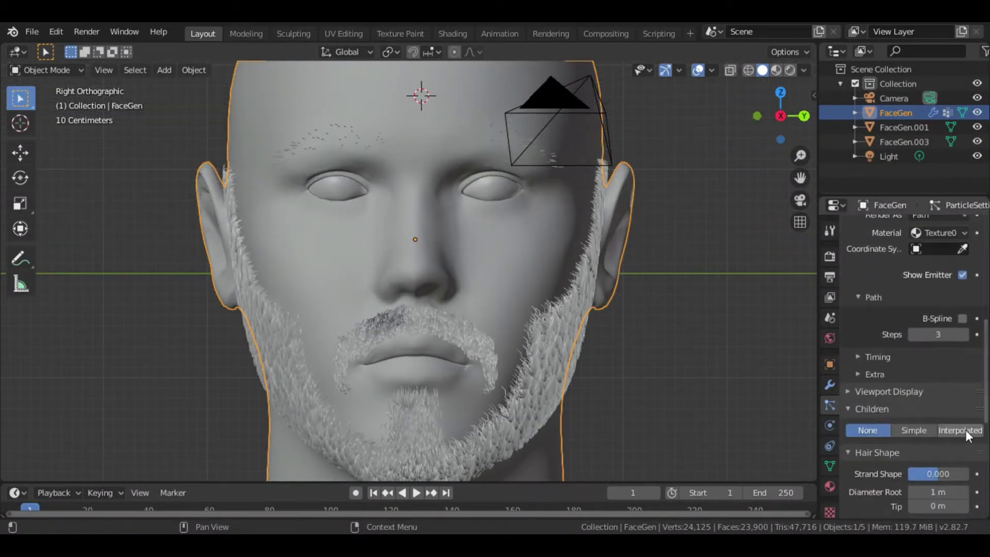
pyautogui.click(957, 431)
pyautogui.scroll(10, 918, 413)
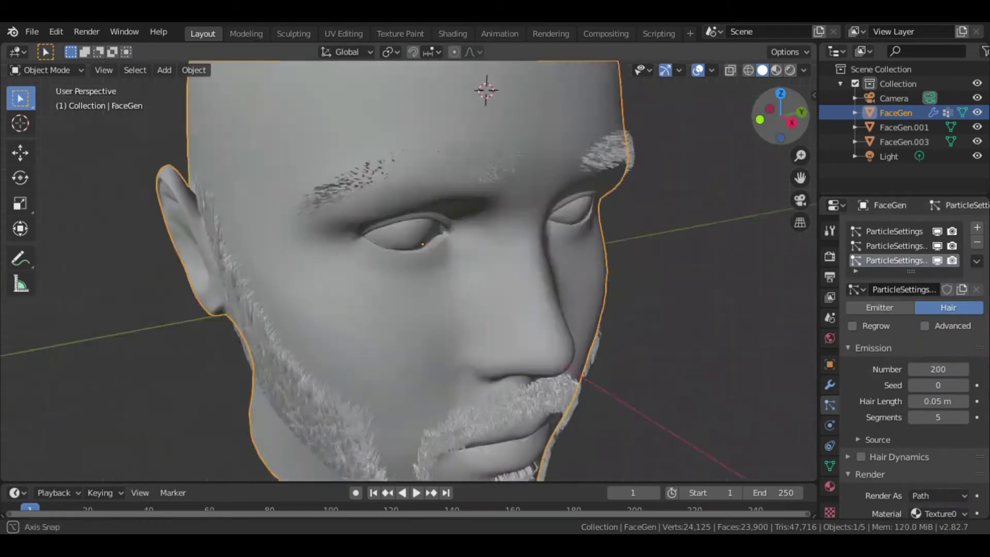
pyautogui.press('BackSpace')
pyautogui.write('8')
pyautogui.press('Return')
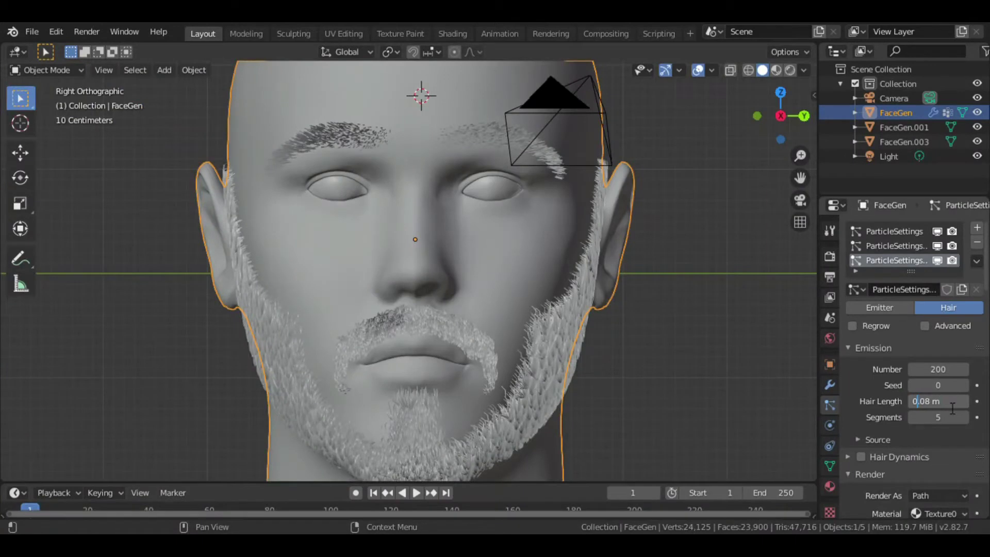
# Comb the brow hairs along the eyebrows in Particle Edit with a 35 px brush
pyautogui.click(47, 70)
pyautogui.click(63, 186)
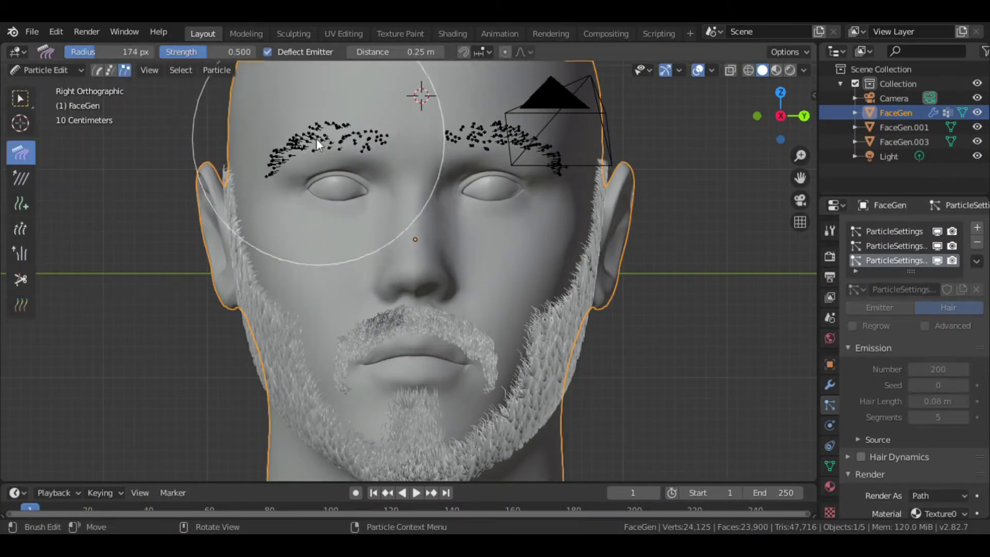
pyautogui.moveTo(223, 216); pyautogui.dragTo(230, 221)
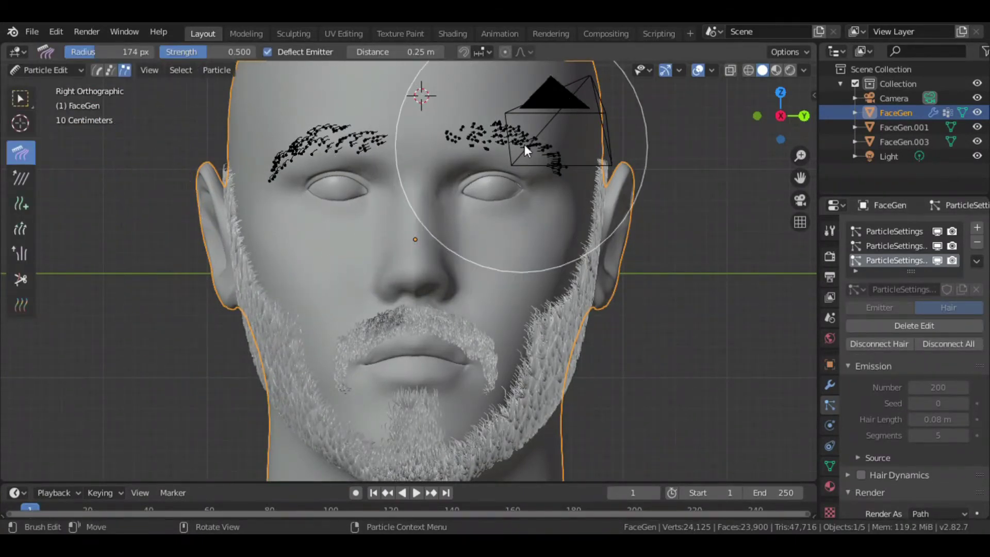
pyautogui.press('f')
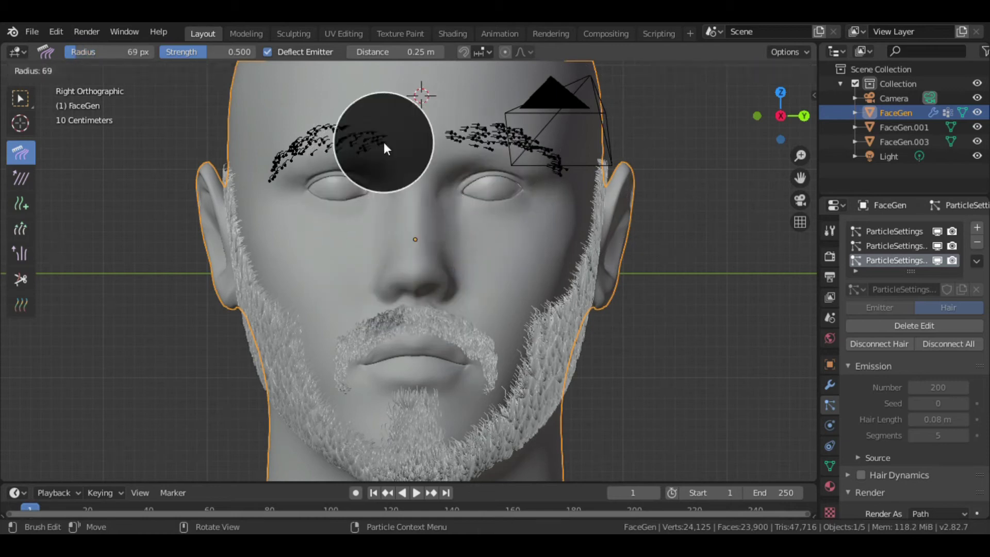
pyautogui.click(360, 139)
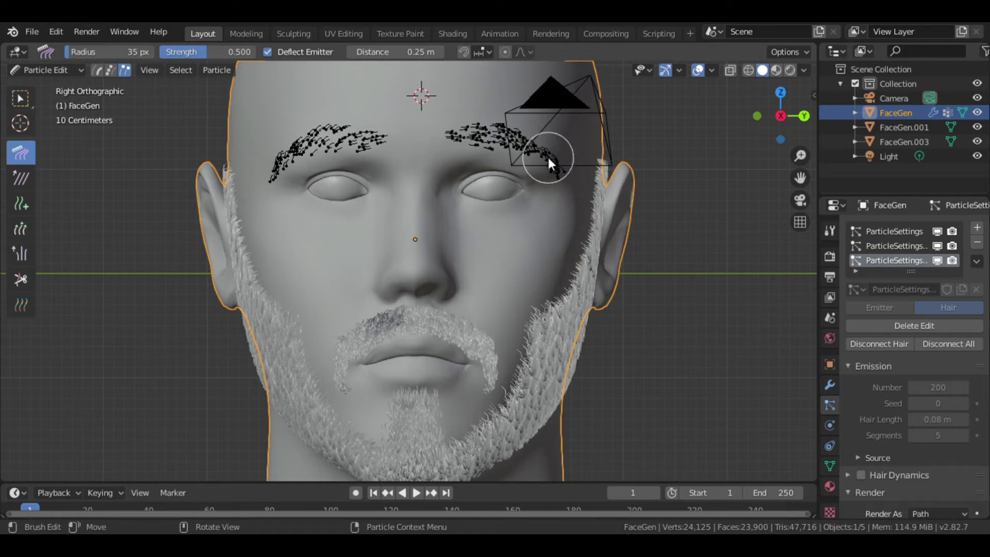
pyautogui.scroll(1, 527, 175)
pyautogui.scroll(1, 601, 164)
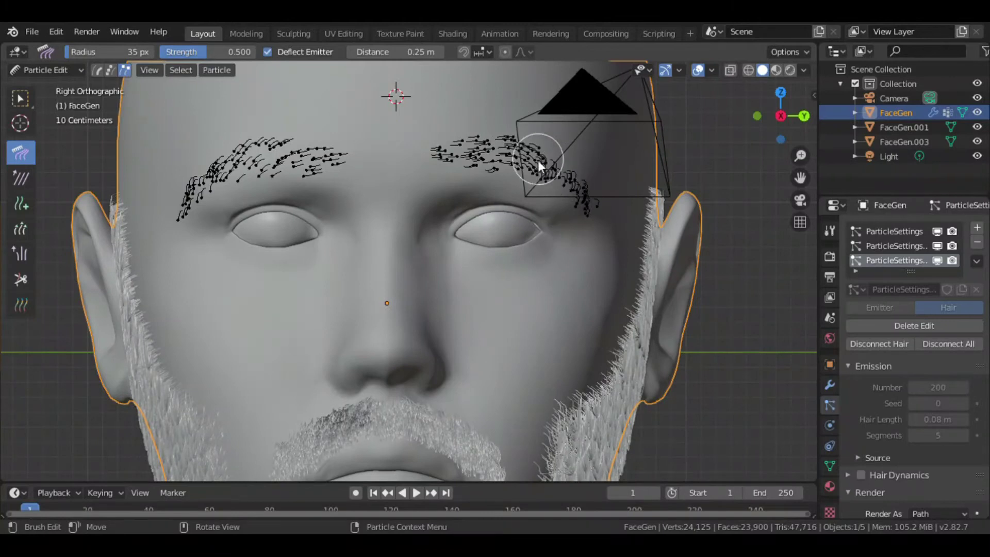
# Preview the brows in Object Mode, then return to Particle Edit with the Puff brush
pyautogui.click(47, 70)
pyautogui.click(57, 88)
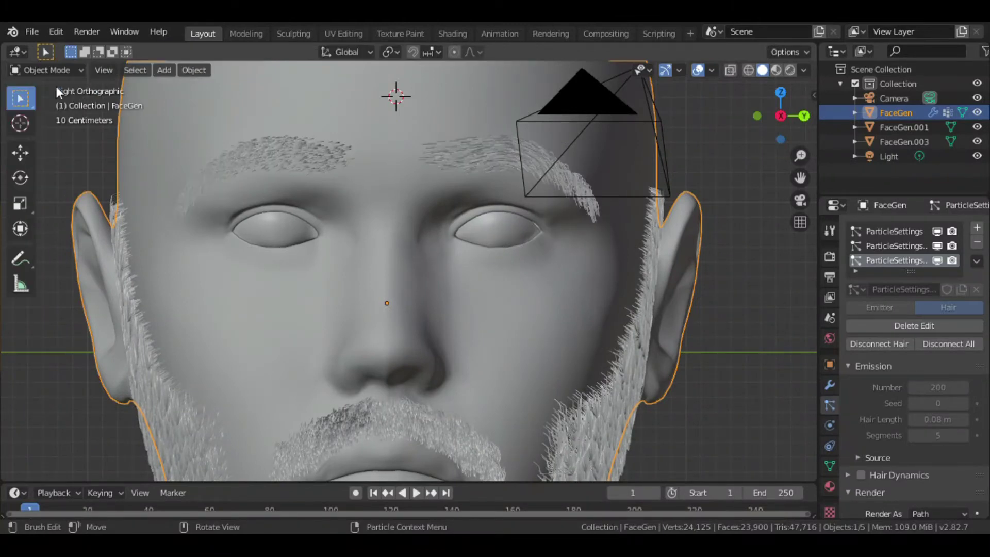
pyautogui.click(730, 157)
pyautogui.click(48, 70)
pyautogui.click(67, 182)
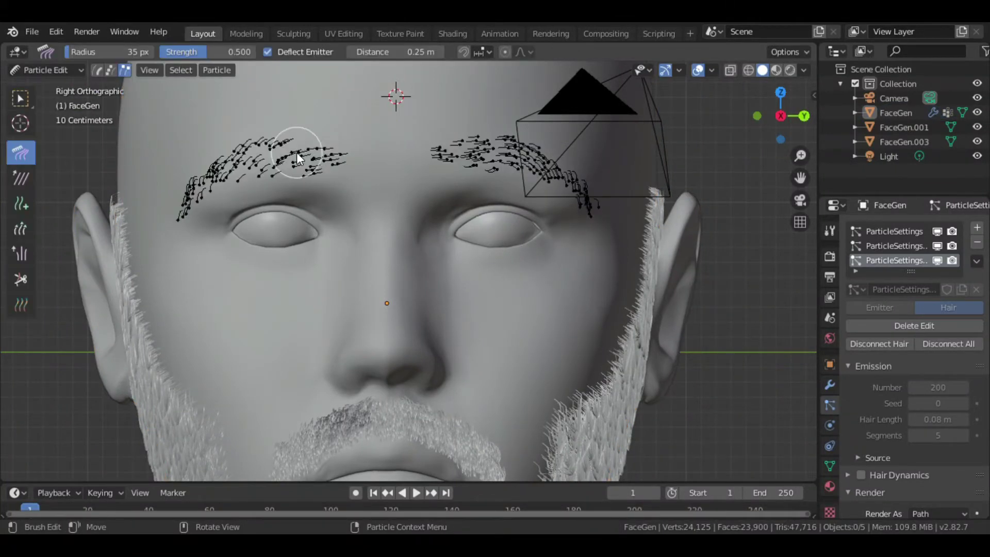
pyautogui.click(20, 254)
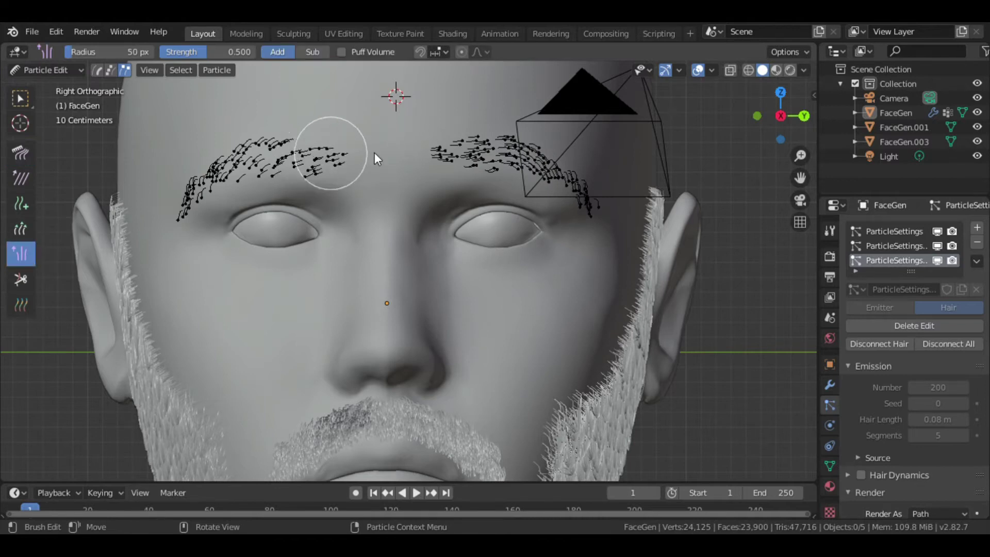
pyautogui.click(830, 466)
# Adjust the eyebrow hair's child display amount in the particle settings
pyautogui.click(830, 446)
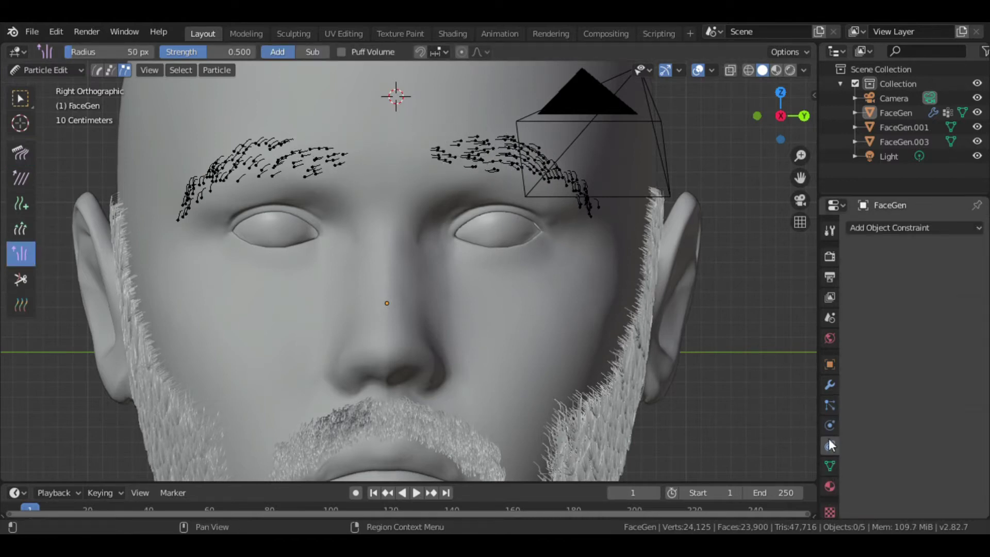
pyautogui.click(830, 405)
pyautogui.scroll(-2, 985, 304)
pyautogui.scroll(-5, 933, 396)
pyautogui.scroll(-5, 933, 395)
pyautogui.scroll(-4, 933, 396)
pyautogui.scroll(-3, 933, 396)
pyautogui.scroll(10, 928, 361)
pyautogui.click(47, 69)
pyautogui.doubleClick(940, 243)
pyautogui.press('Return')
# Preview in rendered shading and set hair root diameter 20 m and tip 10 m
pyautogui.press('z')
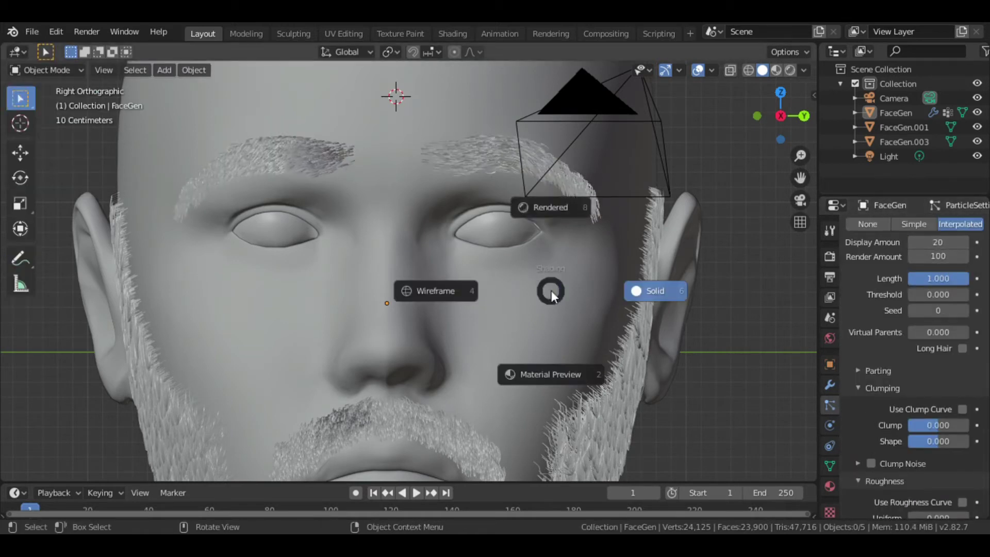
pyautogui.click(552, 206)
pyautogui.scroll(-1, 986, 374)
pyautogui.scroll(2, 944, 361)
pyautogui.scroll(-3, 938, 350)
pyautogui.scroll(-5, 938, 350)
pyautogui.scroll(-4, 937, 344)
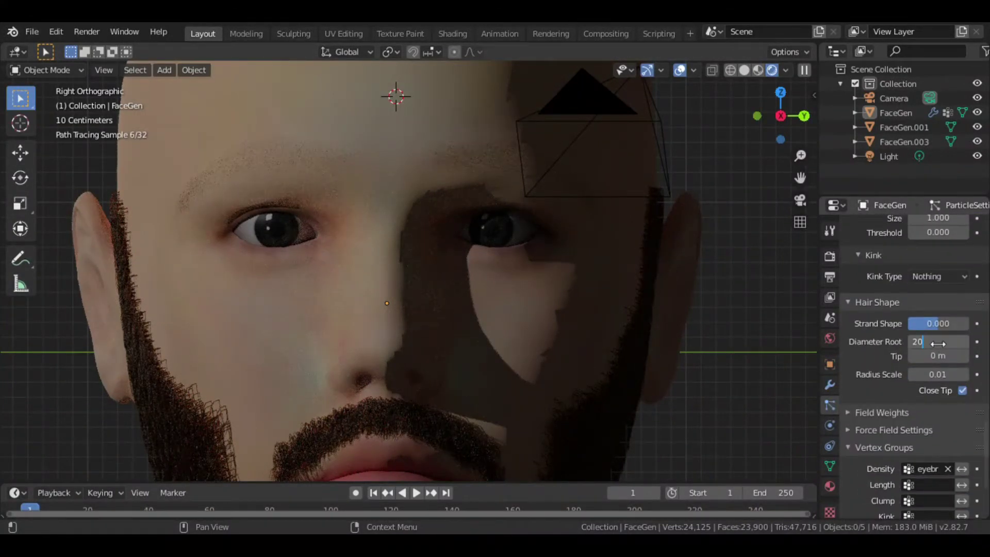
pyautogui.press('Return')
pyautogui.doubleClick(937, 356)
pyautogui.write('10')
pyautogui.press('Return')
pyautogui.doubleClick(937, 356)
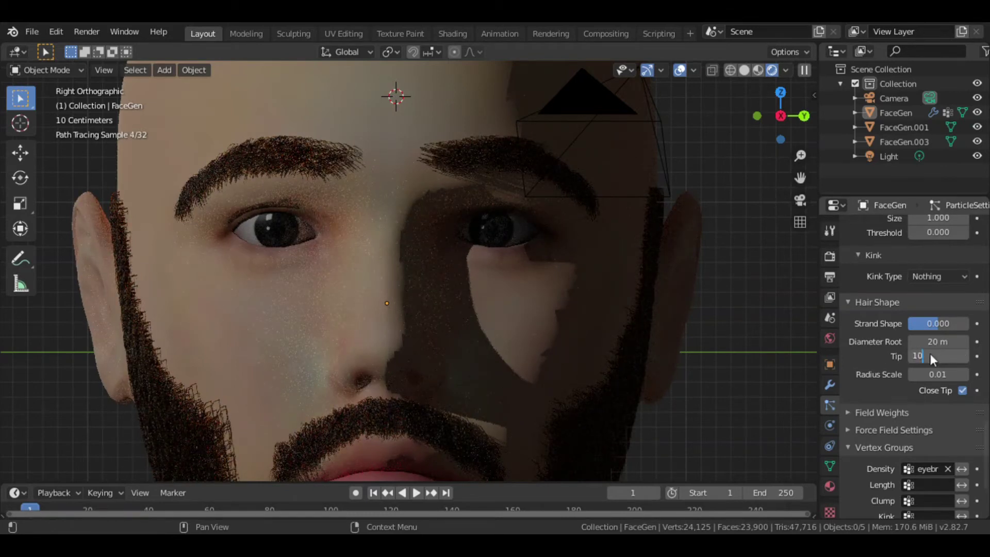
pyautogui.press('Return')
pyautogui.scroll(8, 919, 407)
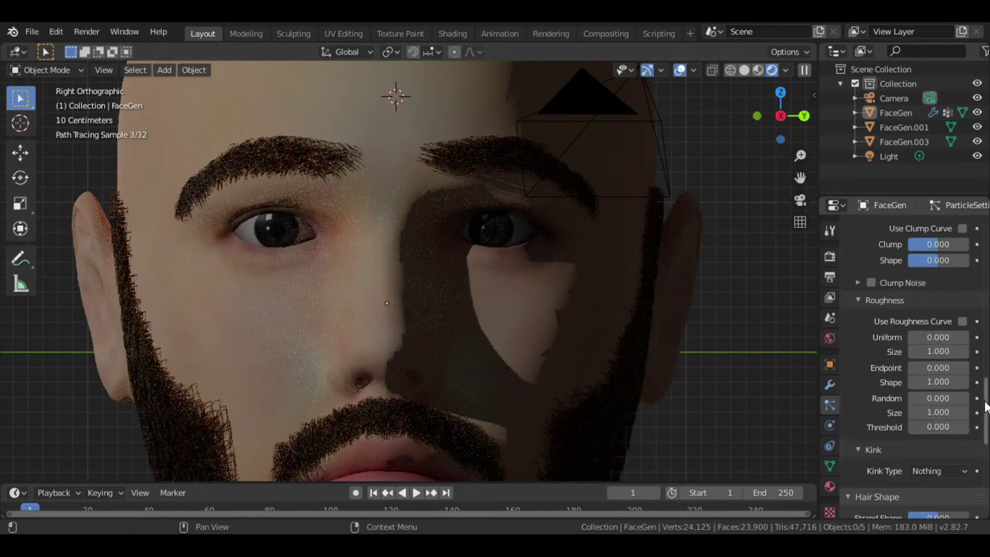
pyautogui.scroll(10, 920, 407)
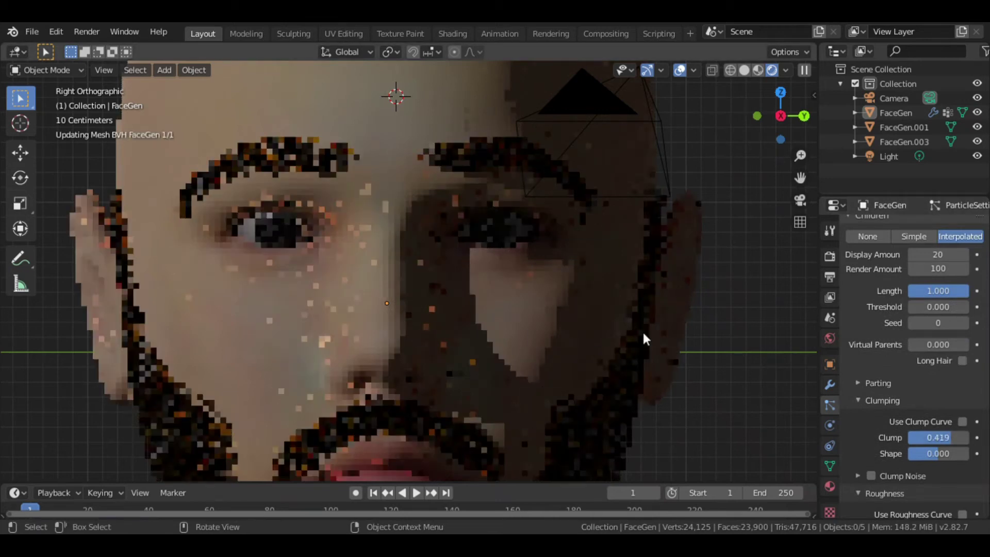
# Adjust child clumping and add a Wave kink with 0.01 m amplitude and 0.999 shape
pyautogui.press('z')
pyautogui.moveTo(938, 437)
pyautogui.mouseDown()
pyautogui.moveTo(968, 437)
pyautogui.moveTo(968, 454)
pyautogui.mouseUp()
pyautogui.scroll(-5, 954, 454)
pyautogui.scroll(-2, 954, 453)
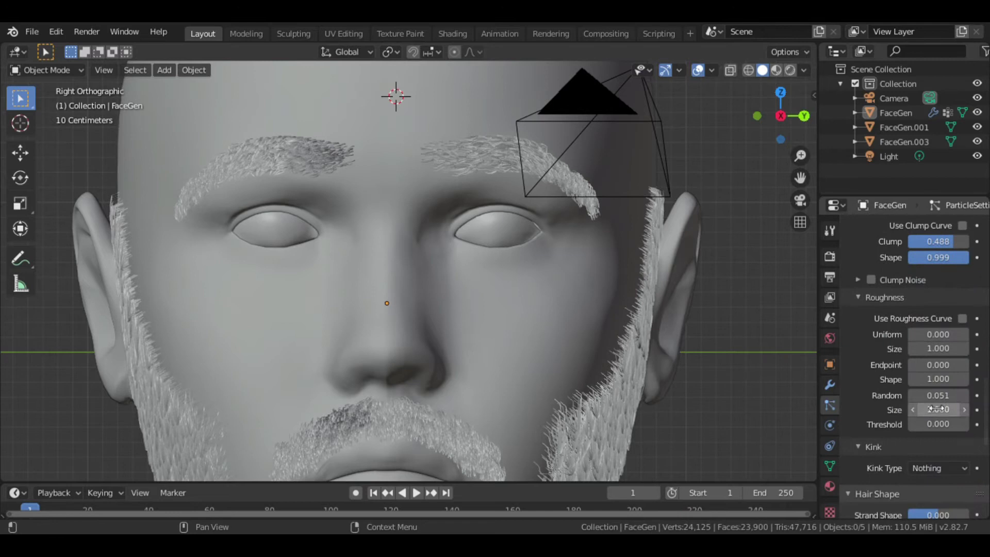
pyautogui.scroll(-3, 938, 395)
pyautogui.scroll(-6, 937, 395)
pyautogui.click(936, 291)
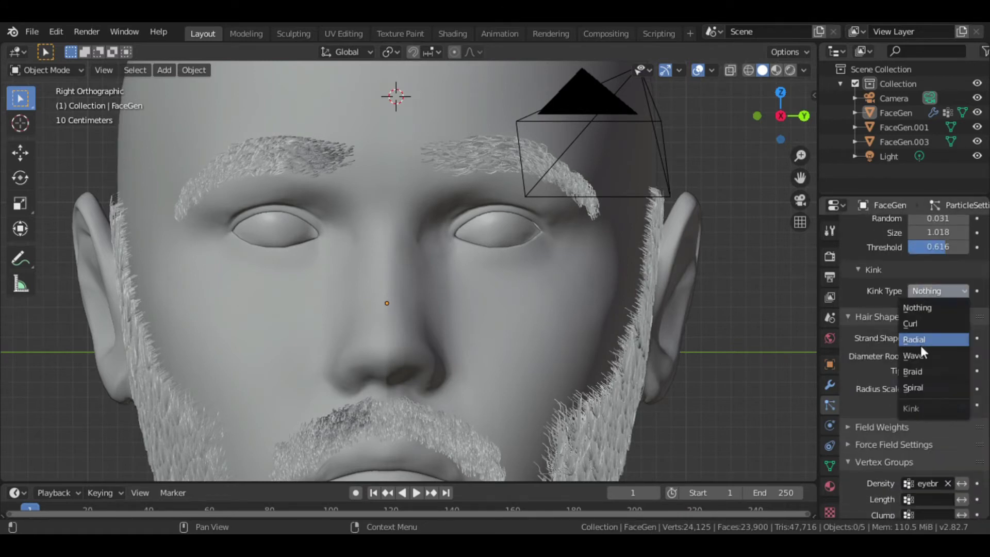
pyautogui.click(931, 354)
pyautogui.write('01')
pyautogui.press('Return')
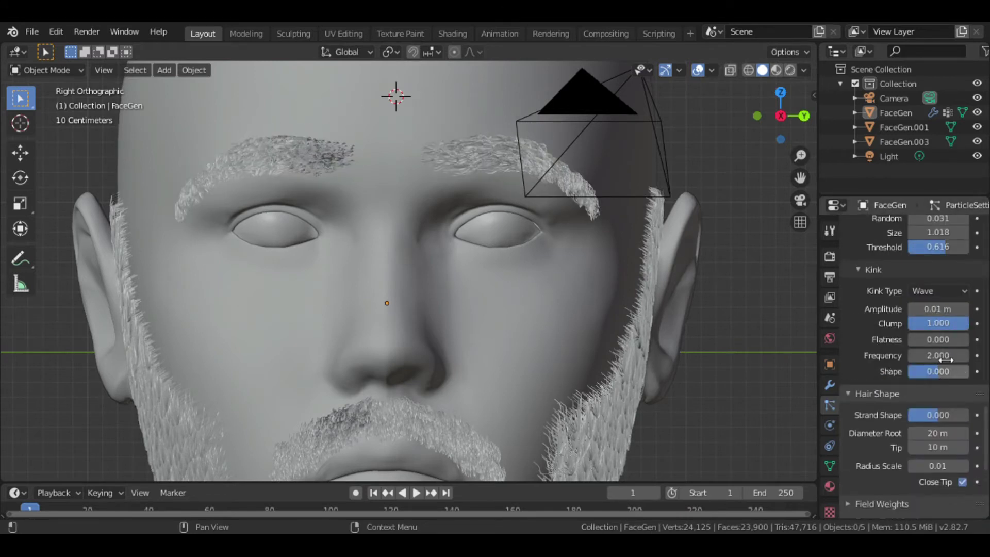
pyautogui.moveTo(939, 376); pyautogui.dragTo(968, 375)
# Select the FaceGen head and switch to Particle Edit mode
pyautogui.click(345, 153)
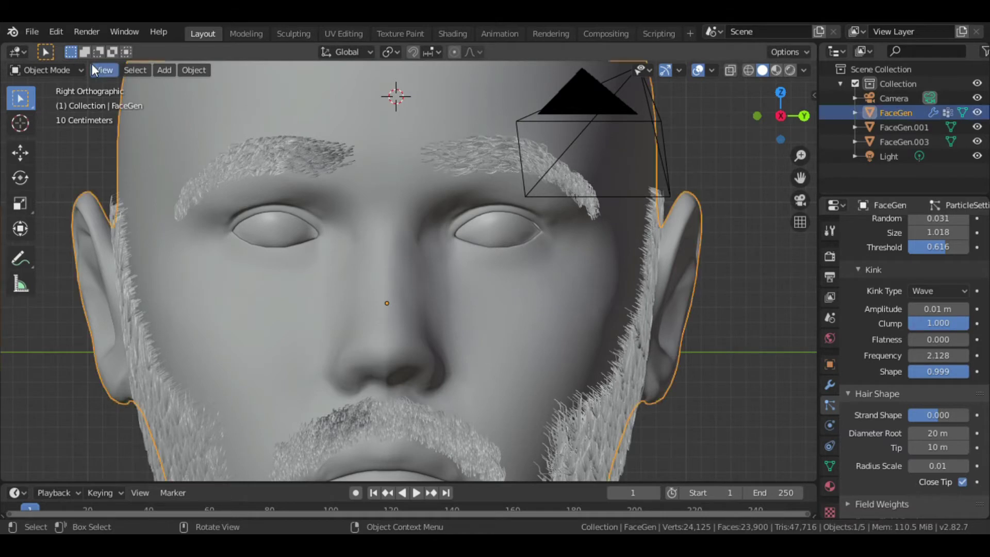
pyautogui.click(62, 70)
pyautogui.click(78, 188)
# Pick the Comb brush, leave Particle Edit, and select and look through the camera
pyautogui.click(20, 153)
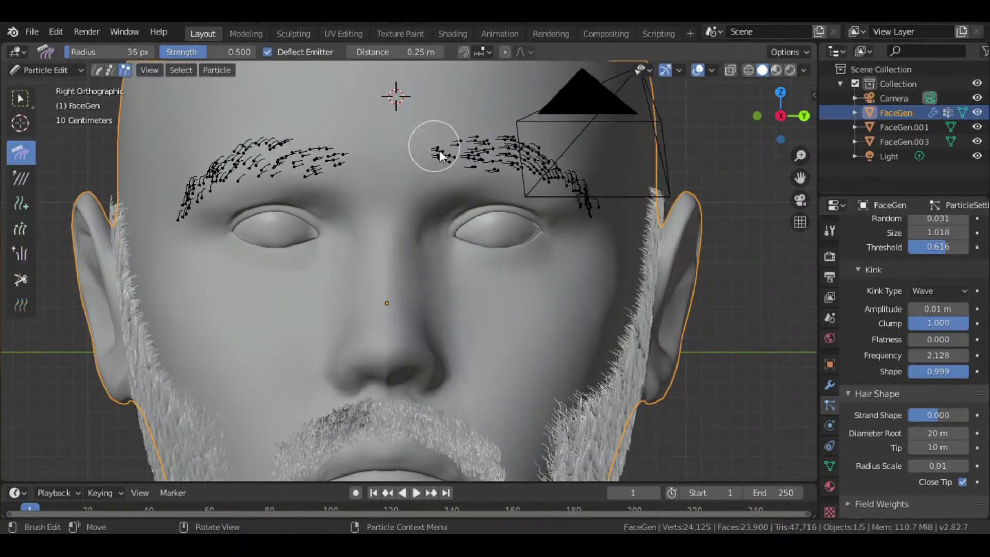
pyautogui.press('Tab')
pyautogui.scroll(-2, 677, 203)
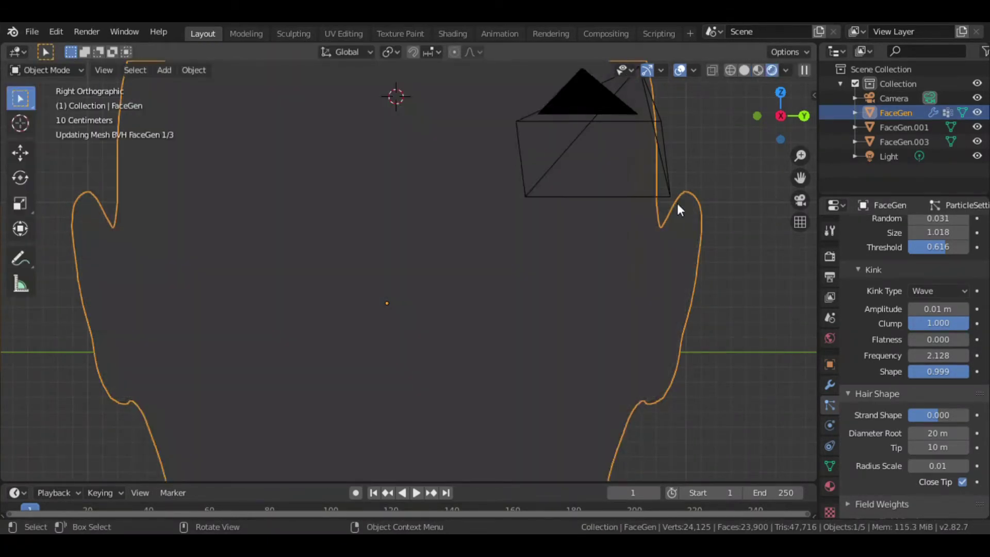
pyautogui.moveTo(781, 116); pyautogui.dragTo(773, 126)
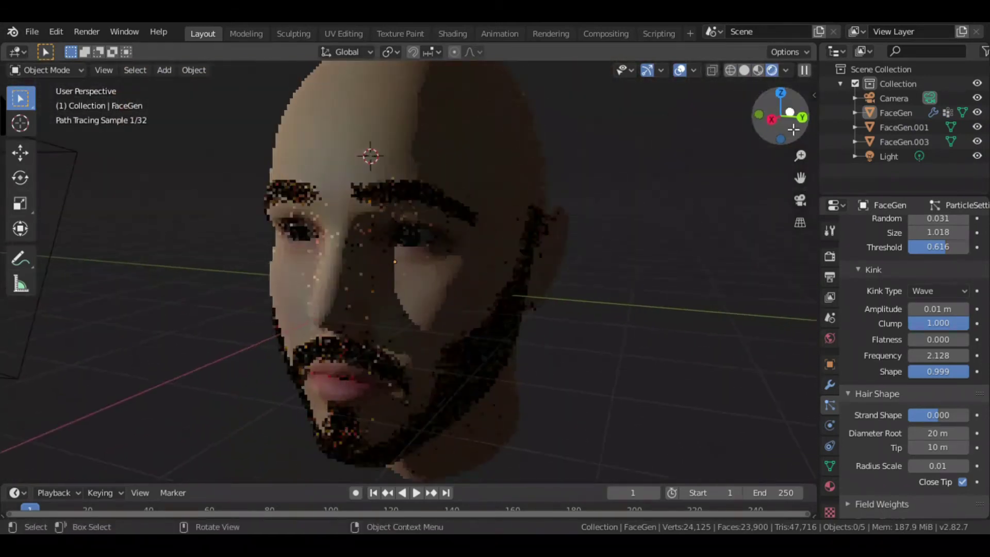
pyautogui.click(799, 200)
pyautogui.click(612, 276)
# Set the output resolution height to 1920 px for a square 1920 × 1920 render
pyautogui.press('g')
pyautogui.press('z')
pyautogui.click(670, 260)
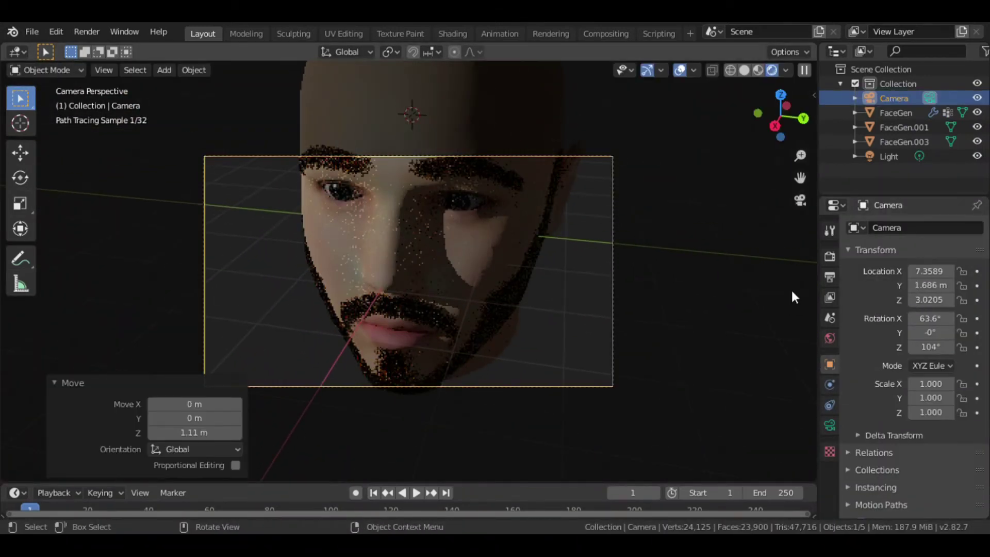
pyautogui.click(829, 277)
pyautogui.write('0')
pyautogui.press('Return')
# Raise the camera along Z and tilt it around X to frame the whole head
pyautogui.press('g')
pyautogui.press('z')
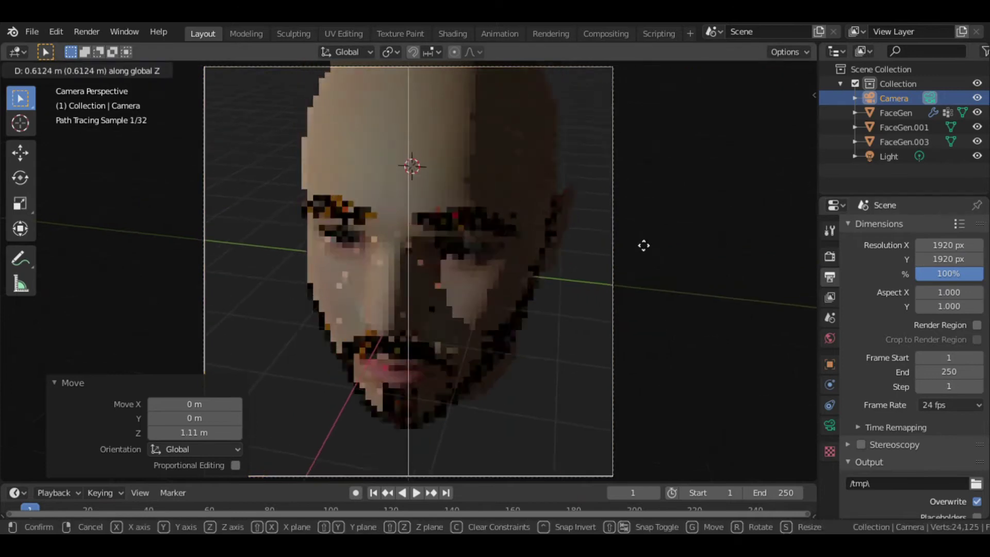
pyautogui.press('r')
pyautogui.press('x')
pyautogui.press('x')
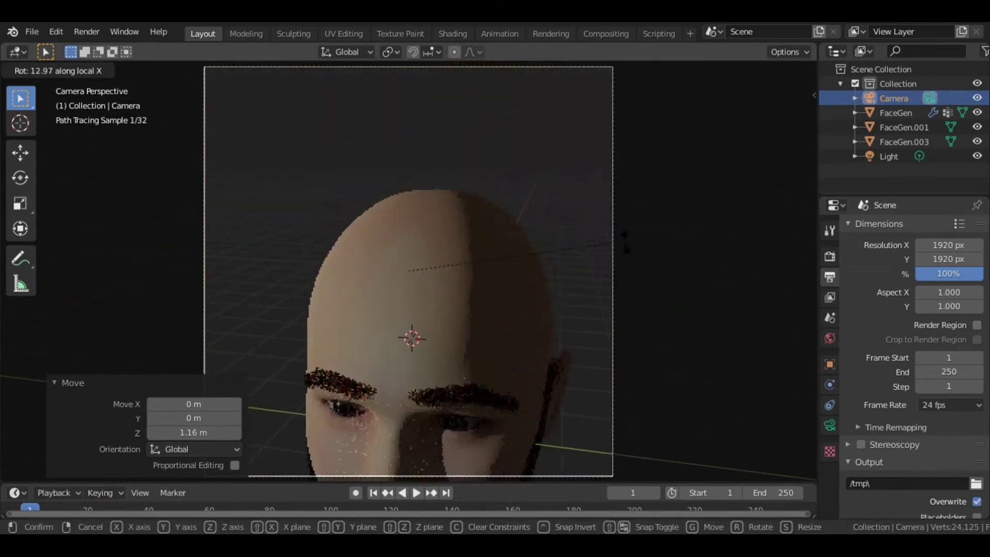
pyautogui.press('Return')
pyautogui.press('g')
pyautogui.press('z')
pyautogui.press('Return')
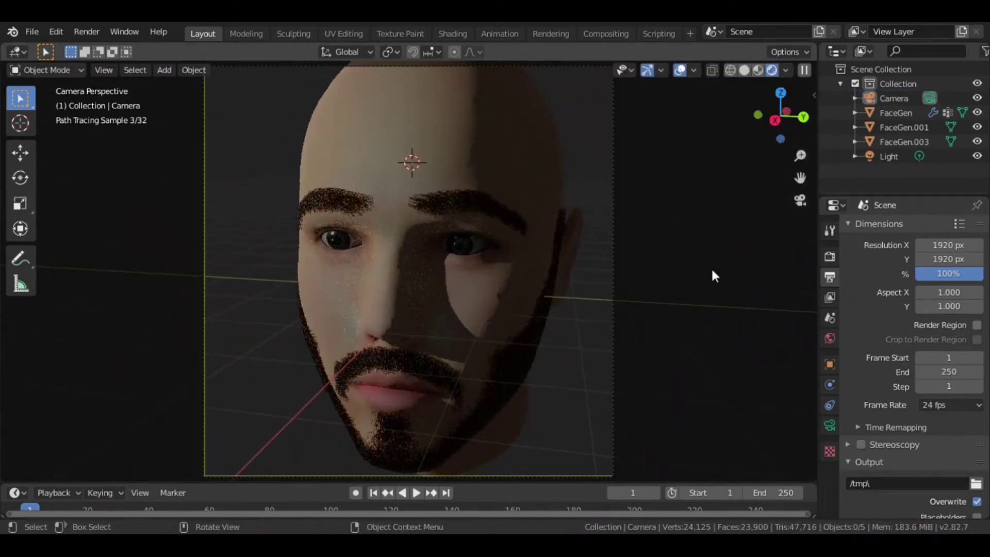
# Check the framing from the side and through the camera, then return to solid shading
pyautogui.click(778, 109)
pyautogui.moveTo(779, 109); pyautogui.dragTo(915, 105)
pyautogui.press('KP_3')
pyautogui.press('KP_0')
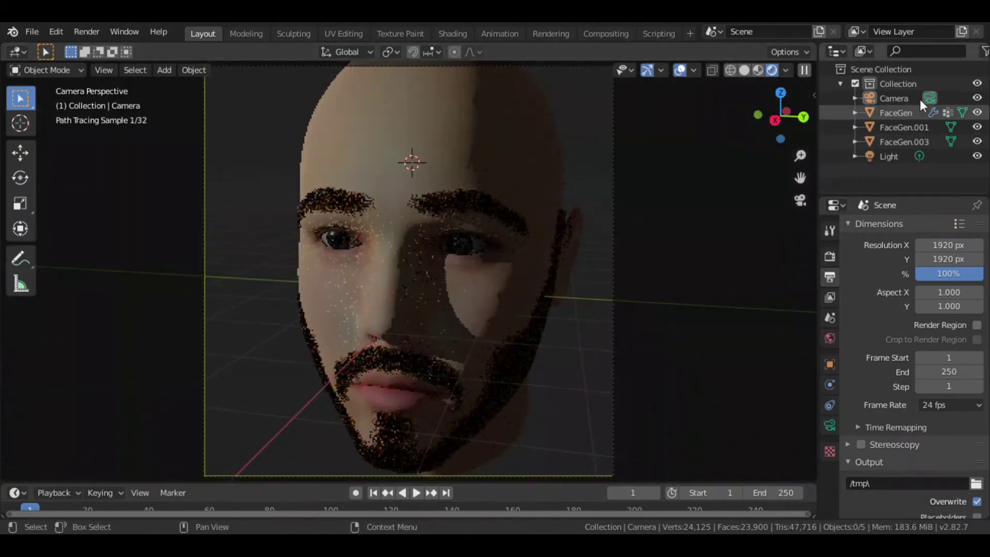
pyautogui.hotkey('shift', 'z')
# Enter Edit Mode on the FaceGen head and lasso-select the crown vertices on top
pyautogui.moveTo(780, 116); pyautogui.dragTo(607, 181)
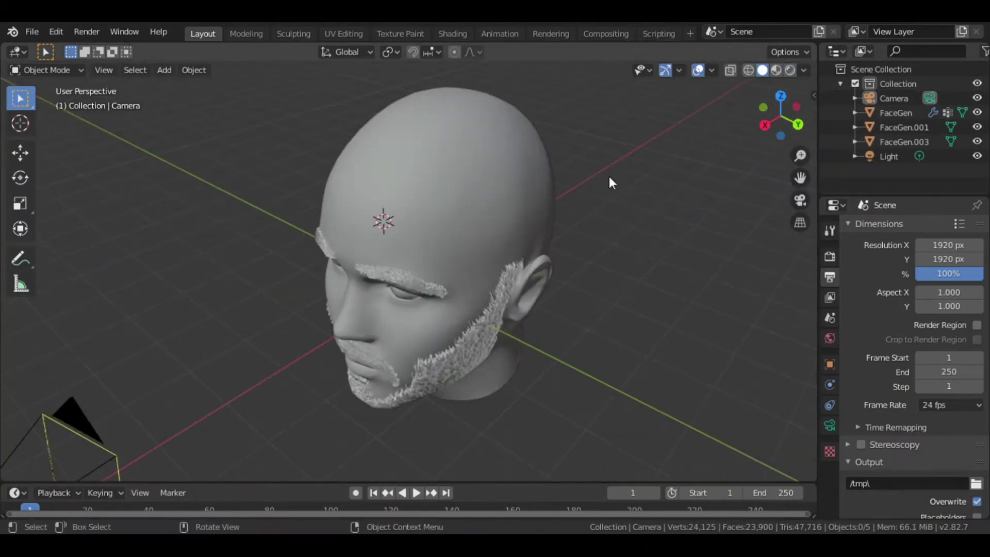
pyautogui.click(587, 191)
pyautogui.press('Tab')
pyautogui.moveTo(780, 114)
pyautogui.mouseDown()
pyautogui.moveTo(784, 139)
pyautogui.moveTo(638, 188)
pyautogui.mouseUp()
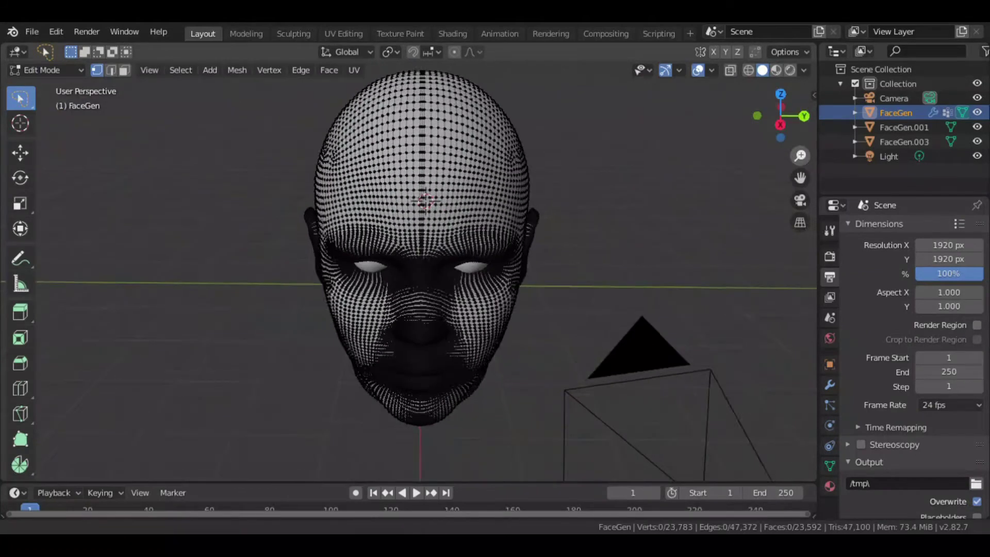
pyautogui.moveTo(634, 193); pyautogui.dragTo(639, 186, button='middle')
pyautogui.keyDown('alt'); pyautogui.moveTo(408, 216); pyautogui.dragTo(413, 206, button='middle'); pyautogui.keyUp('alt')
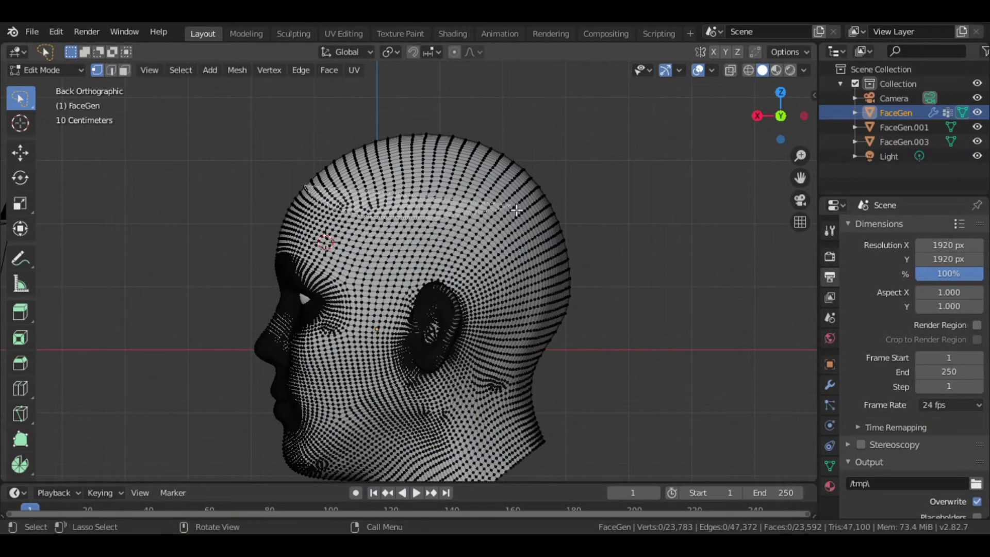
pyautogui.moveTo(516, 210); pyautogui.dragTo(287, 132)
pyautogui.moveTo(288, 132); pyautogui.dragTo(453, 286, button='middle')
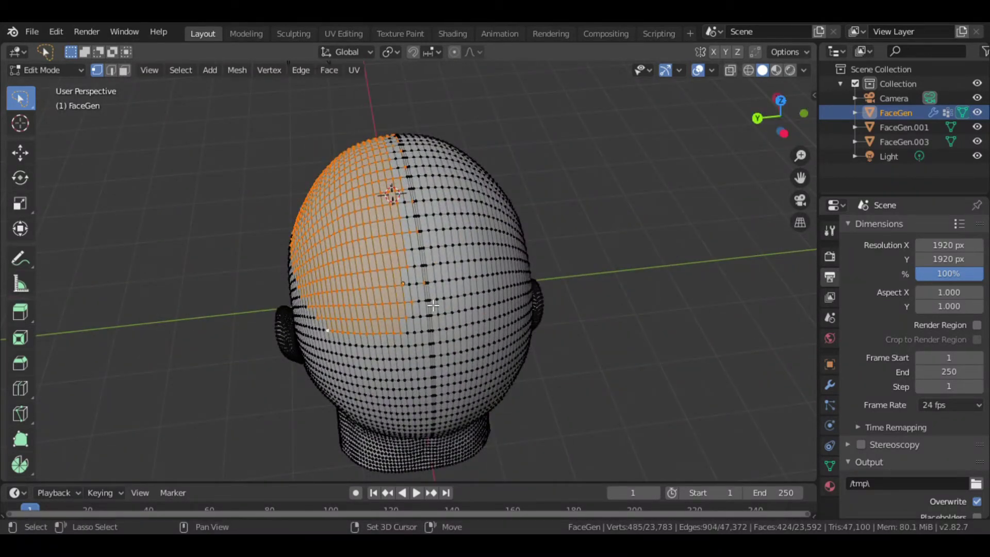
pyautogui.keyDown('alt'); pyautogui.moveTo(430, 286); pyautogui.dragTo(483, 258, button='middle'); pyautogui.keyUp('alt')
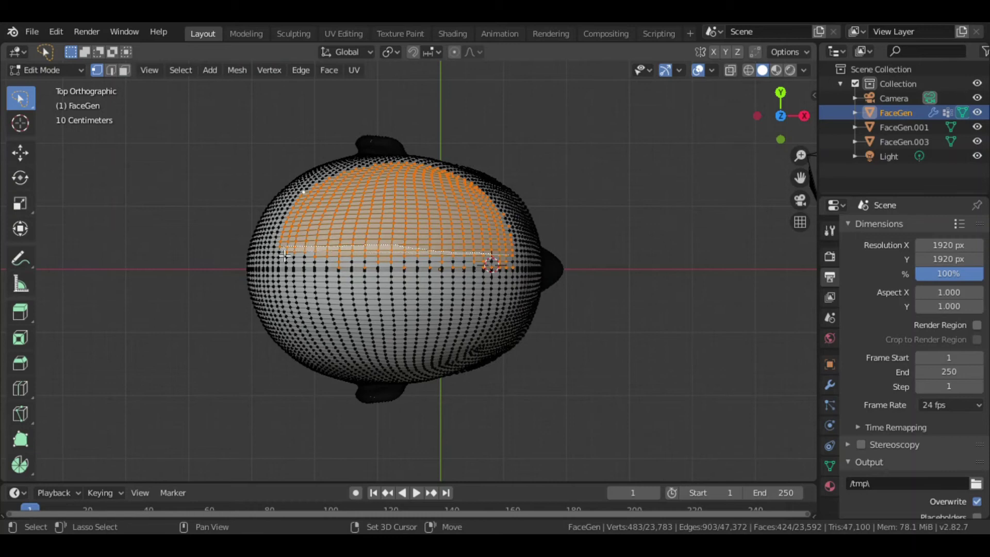
pyautogui.moveTo(285, 254); pyautogui.dragTo(304, 278)
pyautogui.moveTo(483, 274); pyautogui.dragTo(477, 268)
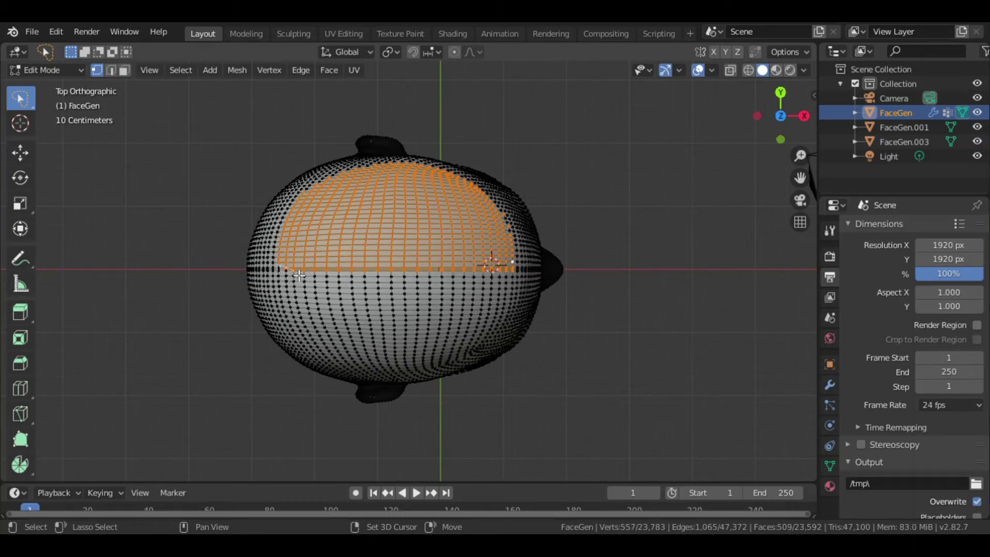
# Mirror the crown selection to the other side with Select Mirror (Extend) and refine it
pyautogui.click(181, 70)
pyautogui.click(243, 347)
pyautogui.click(235, 465)
pyautogui.moveTo(361, 310)
pyautogui.mouseDown(button='middle')
pyautogui.moveTo(491, 259)
pyautogui.moveTo(454, 242)
pyautogui.mouseUp(button='middle')
pyautogui.keyDown('shift'); pyautogui.click(455, 241); pyautogui.keyUp('shift')
pyautogui.press('KP_3')
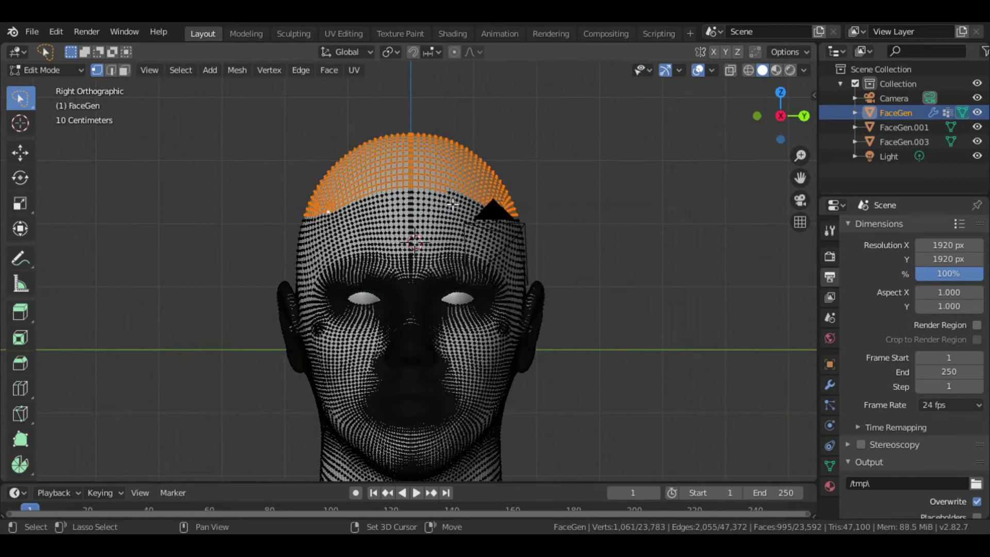
pyautogui.moveTo(504, 215)
pyautogui.mouseDown(button='middle')
pyautogui.moveTo(464, 237)
pyautogui.moveTo(361, 242)
pyautogui.moveTo(443, 242)
pyautogui.mouseUp(button='middle')
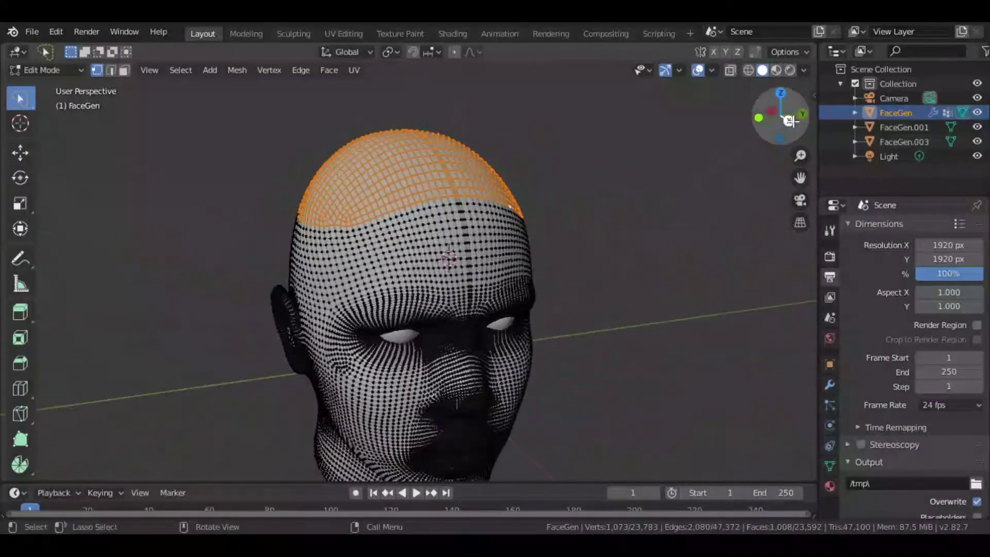
# Add a new vertex group in Object Data and start renaming it
pyautogui.click(830, 466)
pyautogui.click(978, 272)
pyautogui.doubleClick(894, 319)
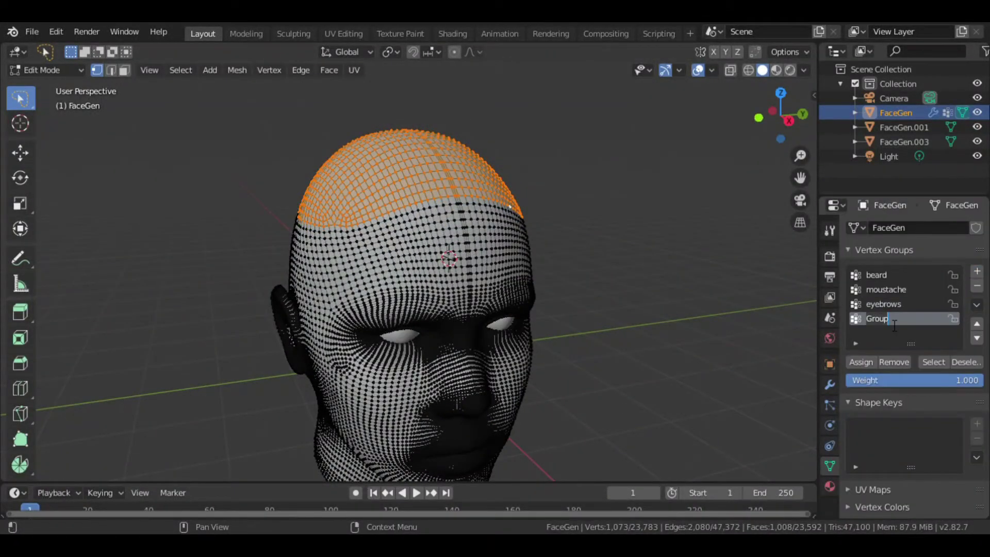
pyautogui.write('top hair')
# Assign the crown vertices to the top hair group and add a new Hair particle system
pyautogui.click(861, 362)
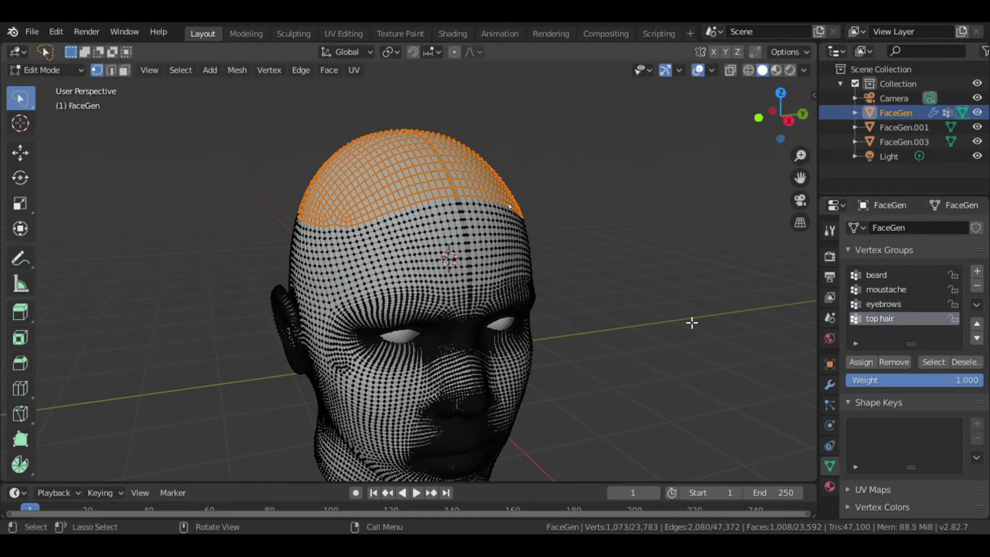
pyautogui.press('Tab')
pyautogui.click(830, 405)
pyautogui.click(977, 227)
pyautogui.click(931, 321)
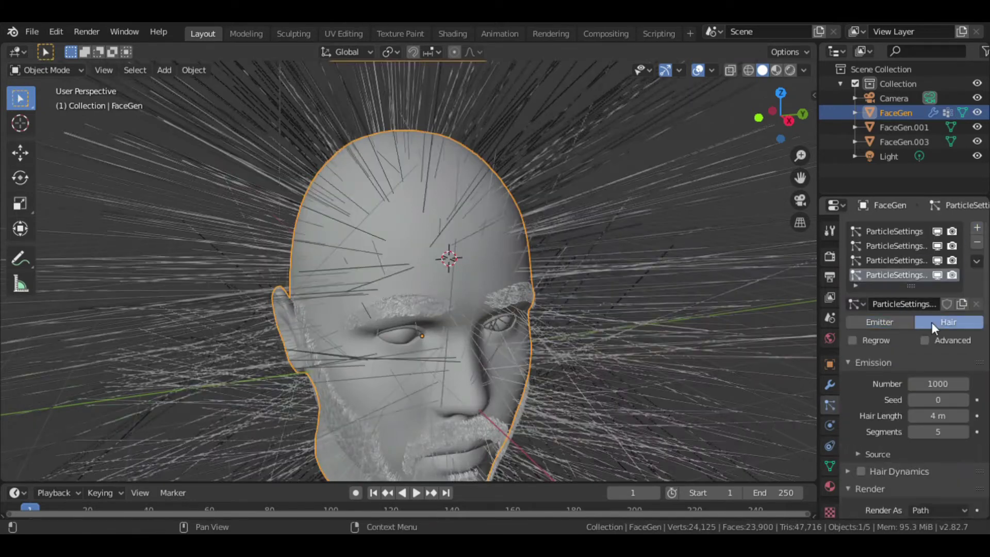
# Limit hair density to the top hair group and set Hair Length to 0.73 m
pyautogui.scroll(-10, 907, 361)
pyautogui.click(928, 359)
pyautogui.click(923, 422)
pyautogui.scroll(10, 930, 342)
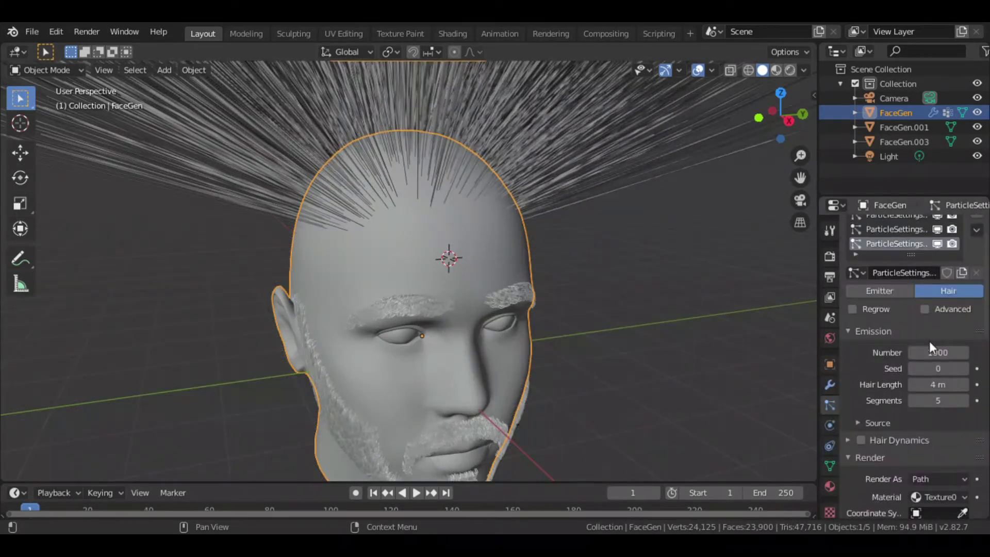
pyautogui.write('1')
pyautogui.press('Return')
pyautogui.click(789, 121)
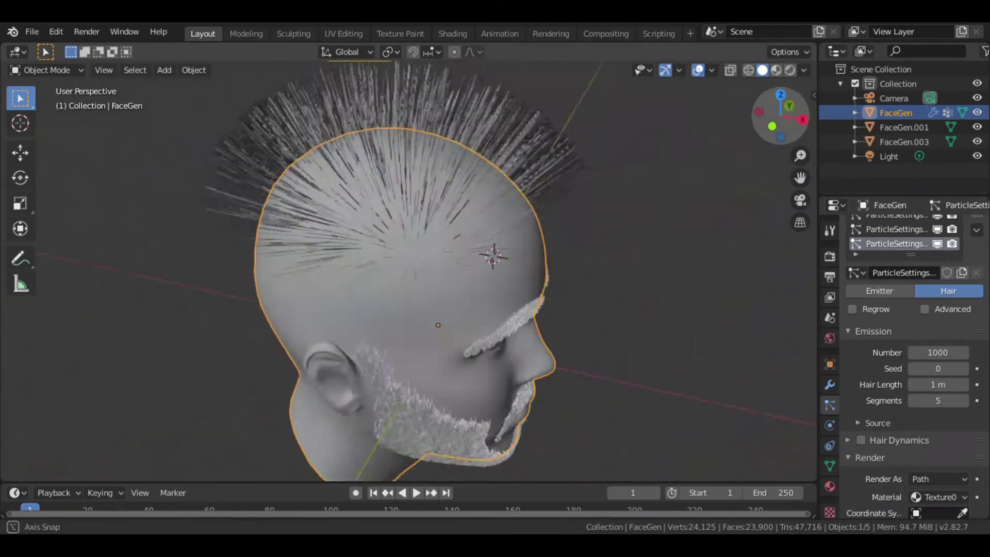
pyautogui.moveTo(943, 385); pyautogui.dragTo(923, 384)
# Set the hair strand Number to 1500
pyautogui.moveTo(794, 116); pyautogui.dragTo(771, 119)
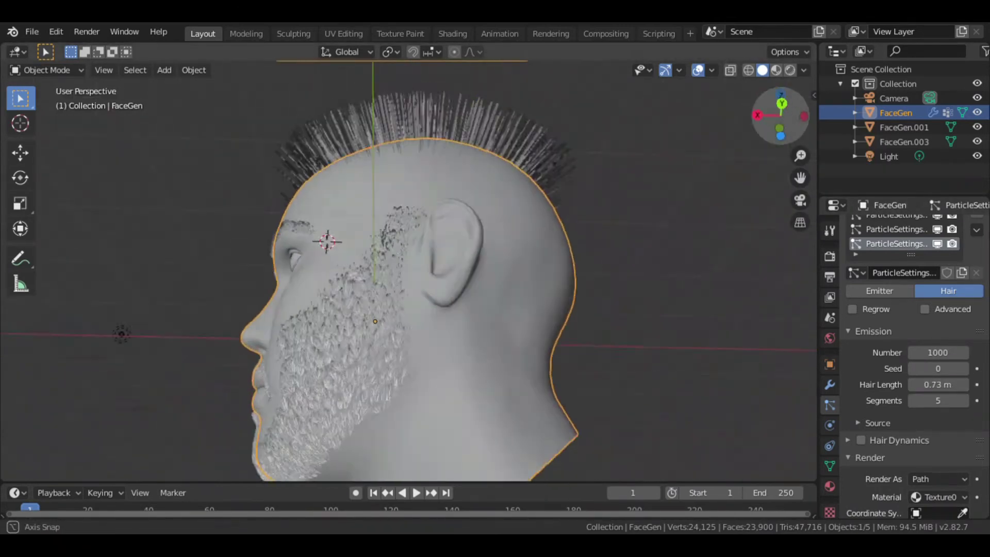
pyautogui.click(770, 117)
pyautogui.moveTo(985, 372)
pyautogui.mouseDown()
pyautogui.moveTo(986, 428)
pyautogui.moveTo(986, 353)
pyautogui.mouseUp()
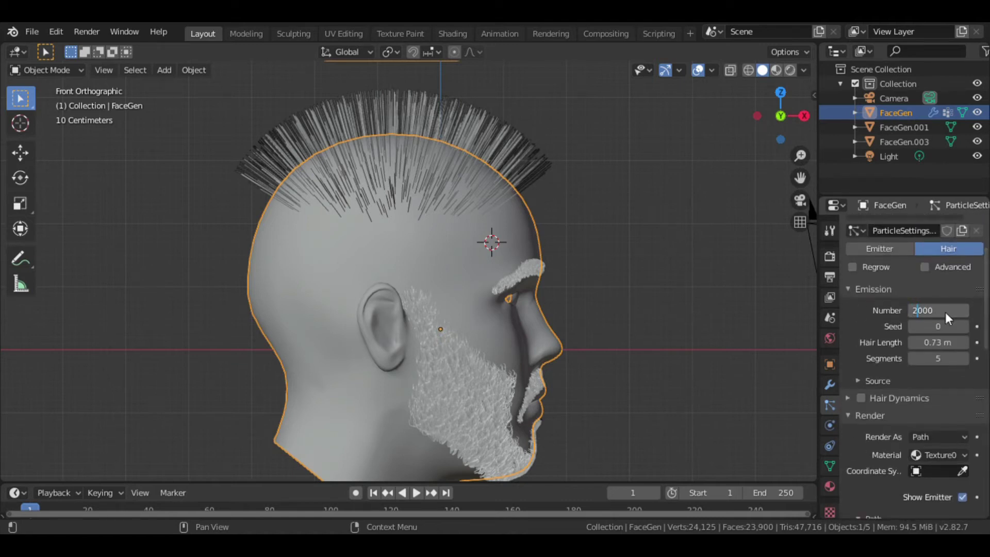
pyautogui.press('Return')
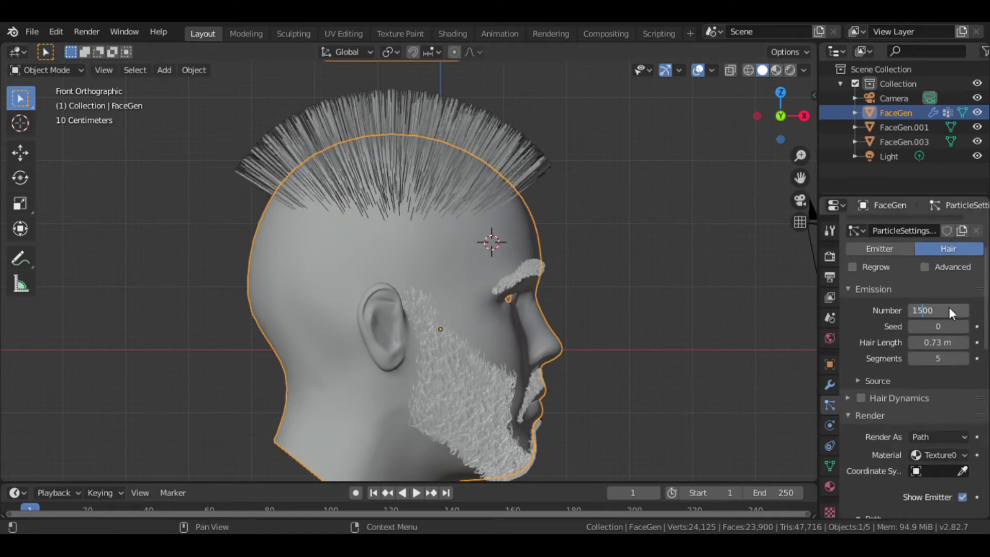
pyautogui.press('Return')
pyautogui.click(46, 69)
# Enter Particle Edit, then select the crown hair points and grow the selection
pyautogui.click(84, 184)
pyautogui.moveTo(495, 134); pyautogui.dragTo(624, 122, button='middle')
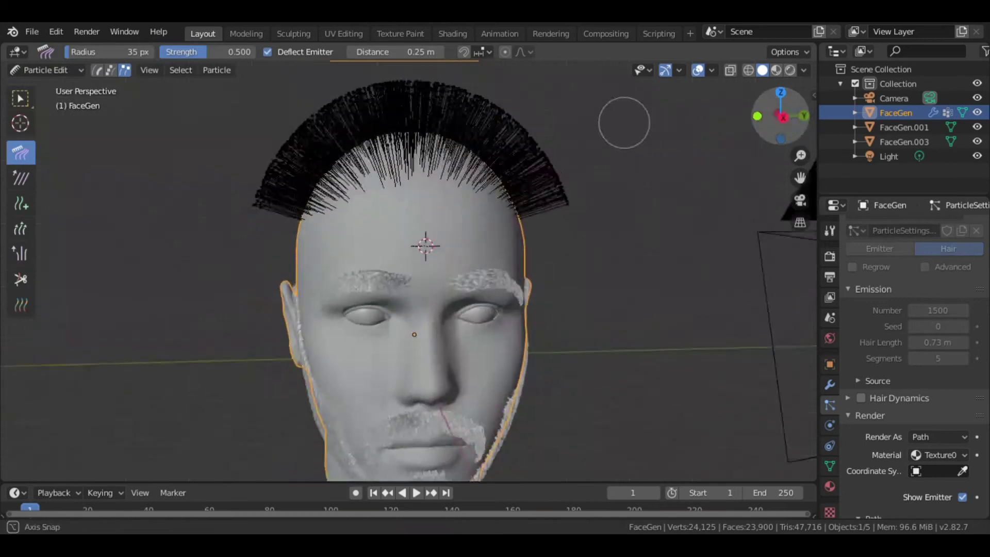
pyautogui.click(780, 91)
pyautogui.moveTo(780, 116); pyautogui.dragTo(721, 154)
pyautogui.click(175, 71)
pyautogui.click(196, 250)
pyautogui.click(178, 70)
pyautogui.click(203, 193)
pyautogui.click(171, 68)
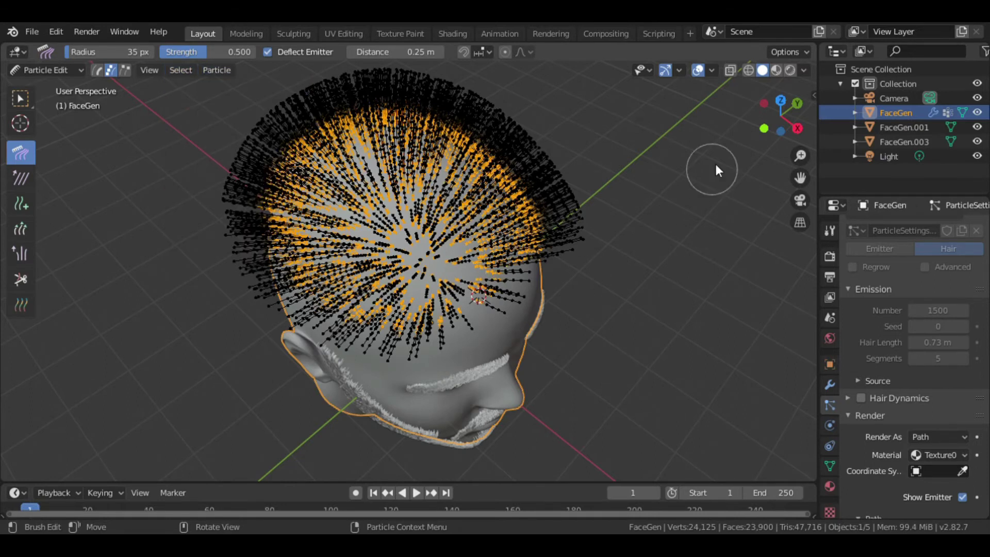
# Deselect all hair points and switch to Top Orthographic view
pyautogui.moveTo(716, 168); pyautogui.dragTo(721, 439, button='middle')
pyautogui.moveTo(657, 155); pyautogui.dragTo(567, 155, button='middle')
pyautogui.click(180, 70)
pyautogui.click(212, 104)
pyautogui.press('KP_7')
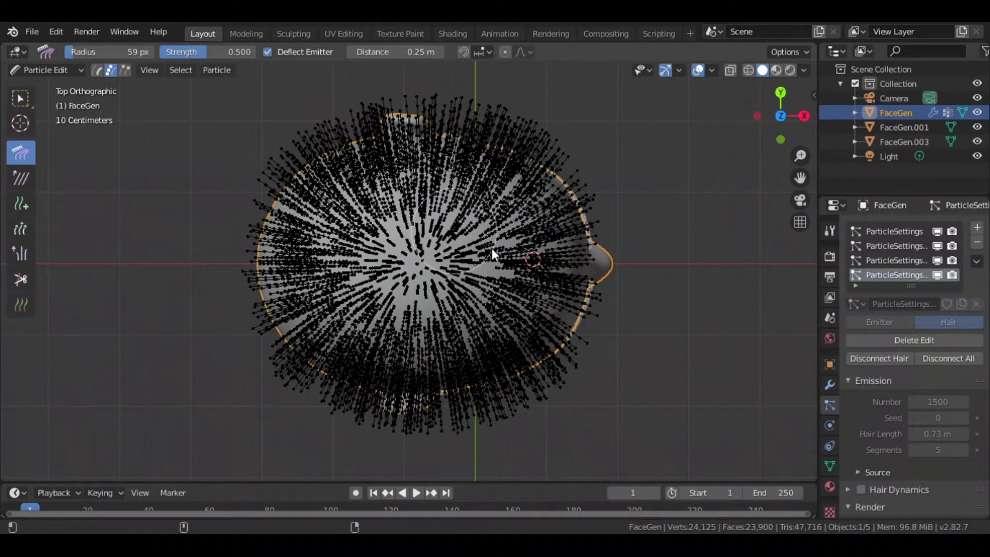
# Enlarge the Comb brush and comb the spiky top hair down and diagonally over the head
pyautogui.press('f')
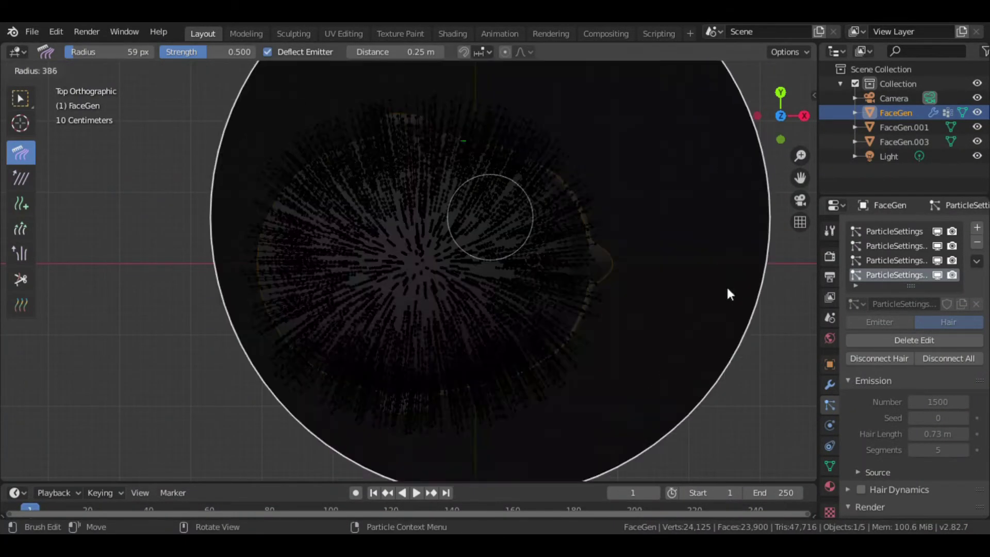
pyautogui.click(726, 286)
pyautogui.moveTo(554, 211); pyautogui.dragTo(420, 379)
pyautogui.moveTo(432, 222)
pyautogui.mouseDown()
pyautogui.moveTo(417, 355)
pyautogui.moveTo(389, 347)
pyautogui.mouseUp()
pyautogui.press('f')
pyautogui.click(376, 261)
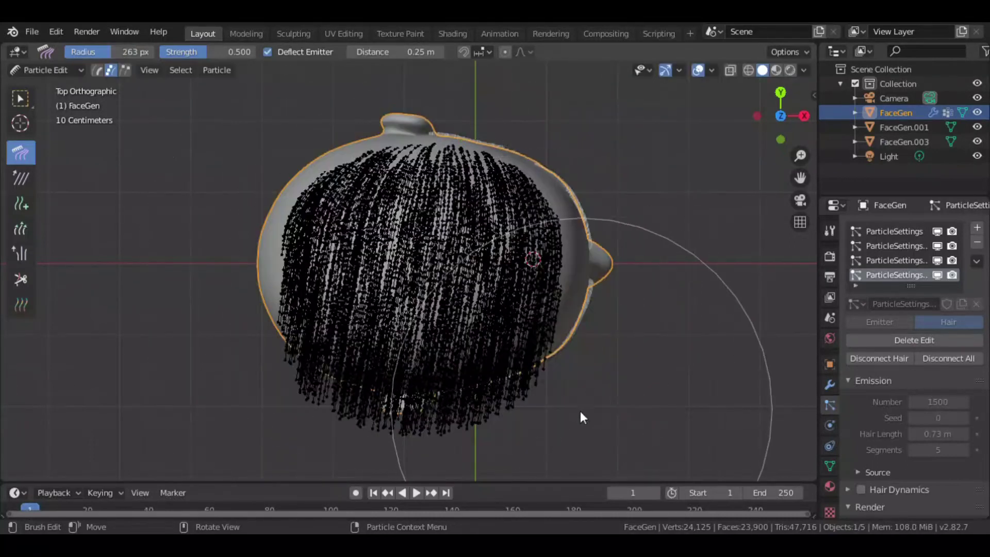
pyautogui.moveTo(580, 411); pyautogui.dragTo(435, 421)
# With a smaller Comb brush, sweep the top hair in diagonal strands across the scalp, ending at 70 px
pyautogui.press('f')
pyautogui.click(361, 361)
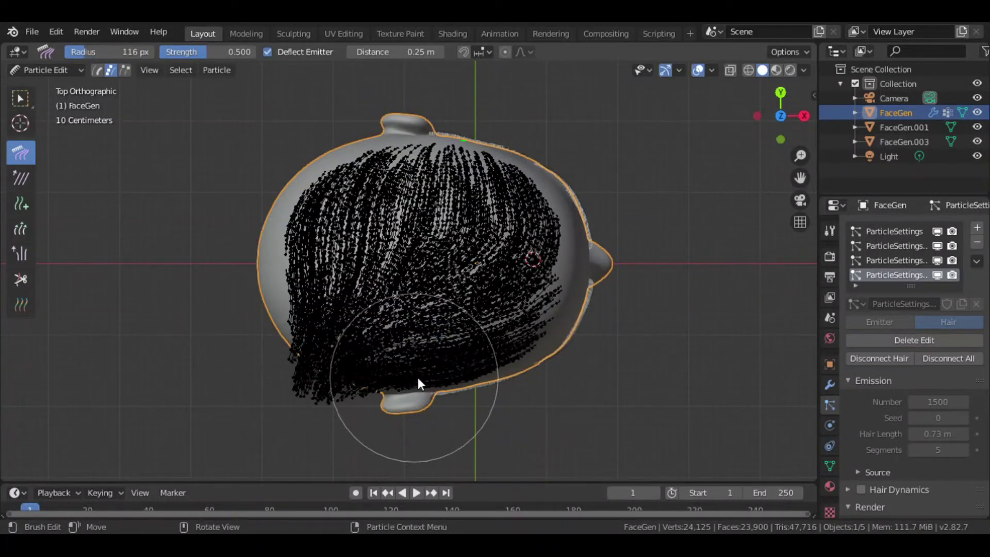
pyautogui.moveTo(265, 258); pyautogui.dragTo(305, 294)
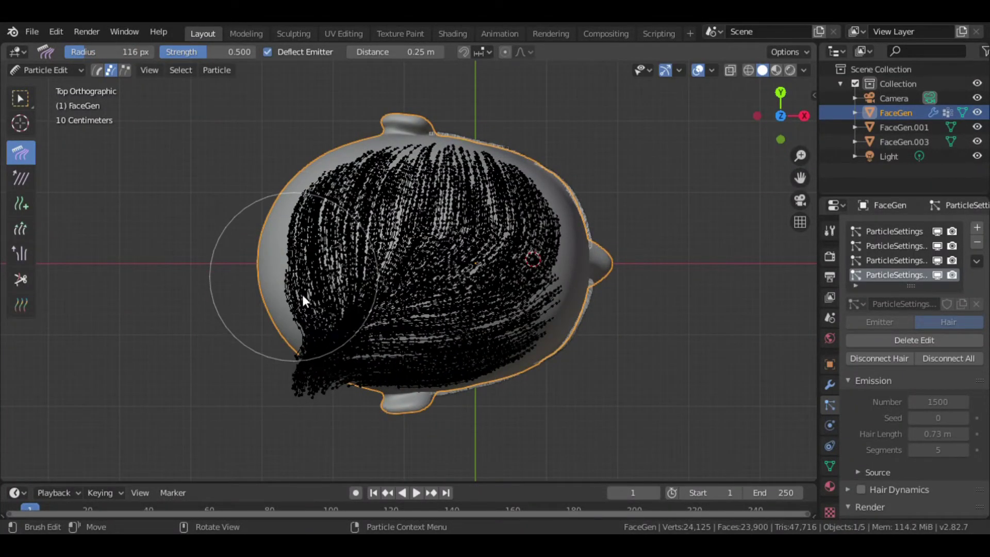
pyautogui.moveTo(541, 216)
pyautogui.mouseDown()
pyautogui.moveTo(485, 258)
pyautogui.moveTo(422, 212)
pyautogui.moveTo(494, 292)
pyautogui.moveTo(463, 213)
pyautogui.moveTo(389, 176)
pyautogui.moveTo(448, 178)
pyautogui.moveTo(370, 223)
pyautogui.moveTo(451, 262)
pyautogui.mouseUp()
pyautogui.moveTo(565, 249); pyautogui.dragTo(482, 220)
pyautogui.press('f')
pyautogui.click(462, 241)
# Comb the left and top hair into a new flow from a rear-top angle
pyautogui.moveTo(462, 242)
pyautogui.mouseDown(button='middle')
pyautogui.moveTo(40, 427)
pyautogui.moveTo(400, 114)
pyautogui.mouseUp(button='middle')
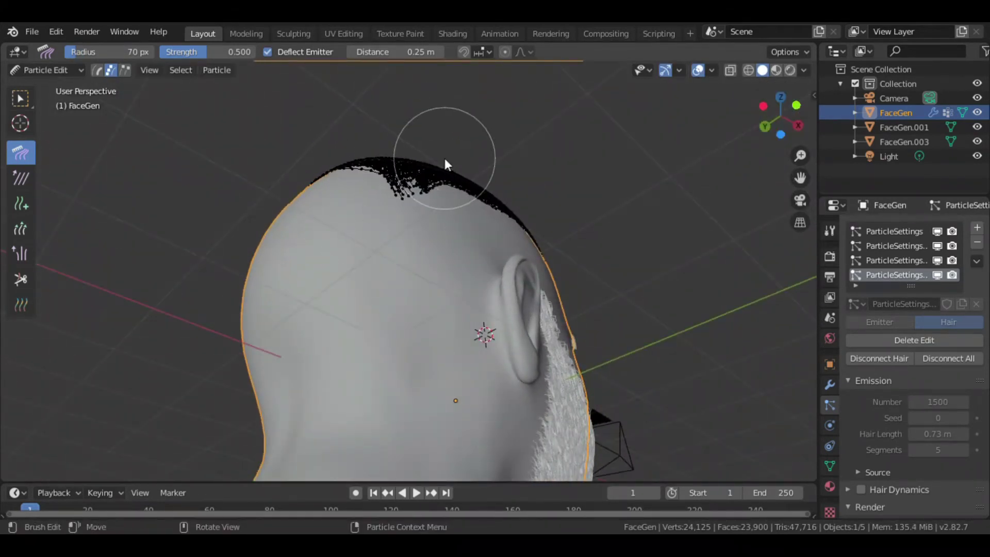
pyautogui.moveTo(444, 158); pyautogui.dragTo(711, 172, button='middle')
pyautogui.moveTo(781, 114); pyautogui.dragTo(758, 123)
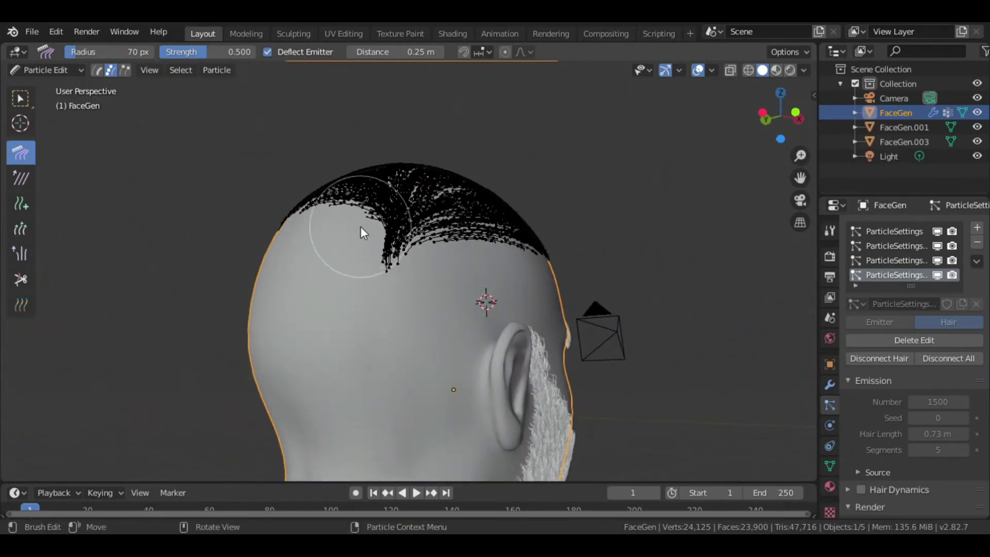
pyautogui.moveTo(361, 227); pyautogui.dragTo(378, 248, button='middle')
pyautogui.moveTo(328, 251)
pyautogui.mouseDown()
pyautogui.moveTo(393, 260)
pyautogui.moveTo(321, 261)
pyautogui.moveTo(409, 283)
pyautogui.moveTo(439, 309)
pyautogui.mouseUp()
# Resize the Comb brush to about 251 px and comb the hair along the forehead
pyautogui.moveTo(715, 188); pyautogui.dragTo(563, 154, button='middle')
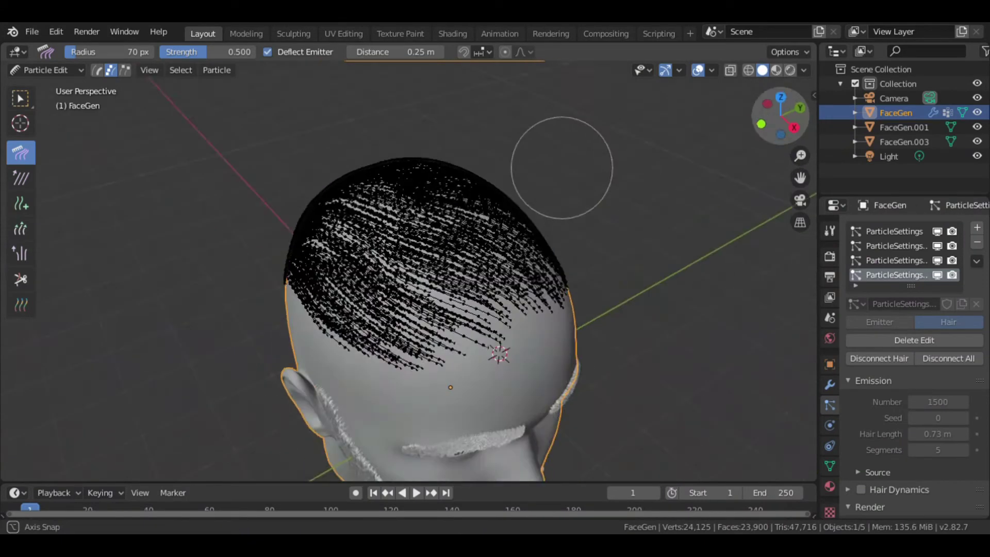
pyautogui.click(781, 115)
pyautogui.moveTo(723, 85); pyautogui.dragTo(89, 122)
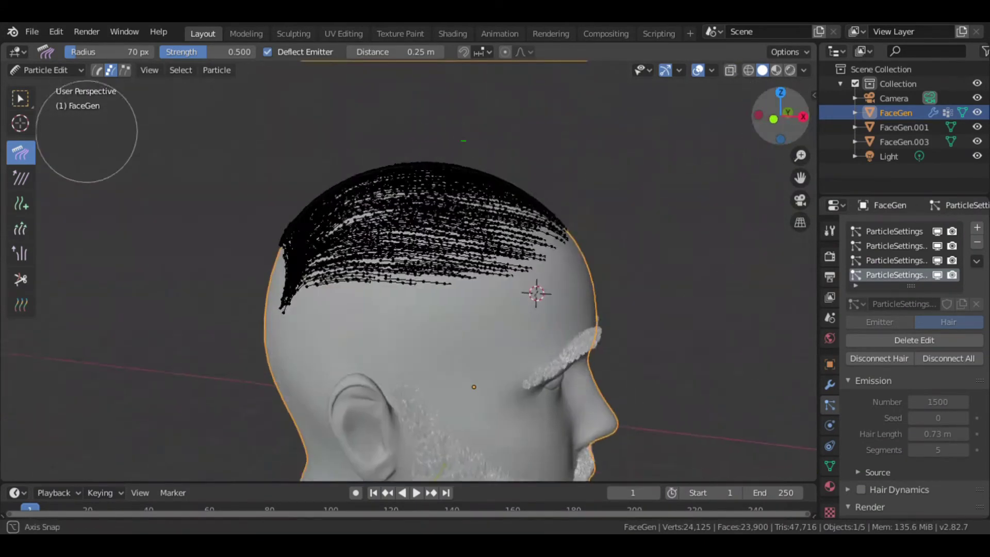
pyautogui.press('KP_7')
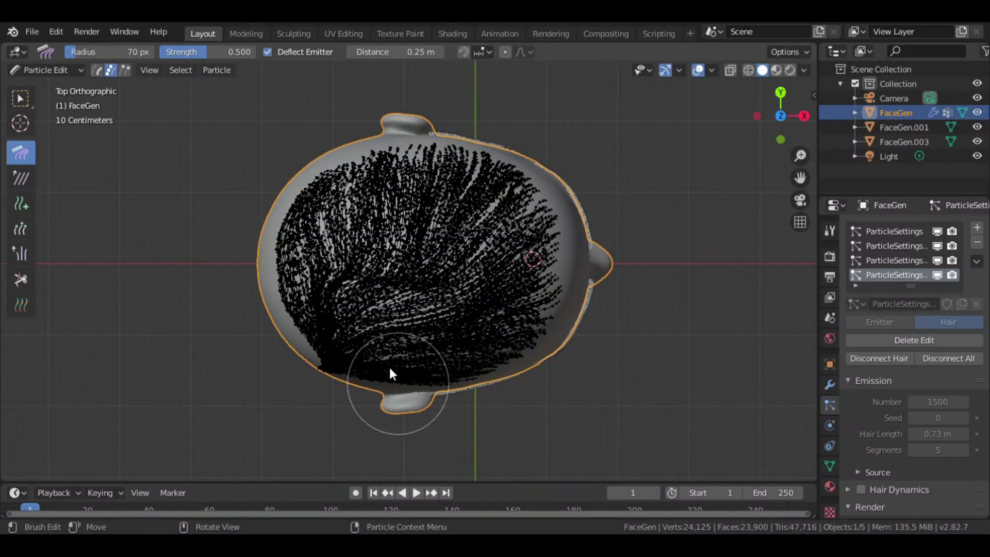
pyautogui.moveTo(774, 118); pyautogui.dragTo(385, 158)
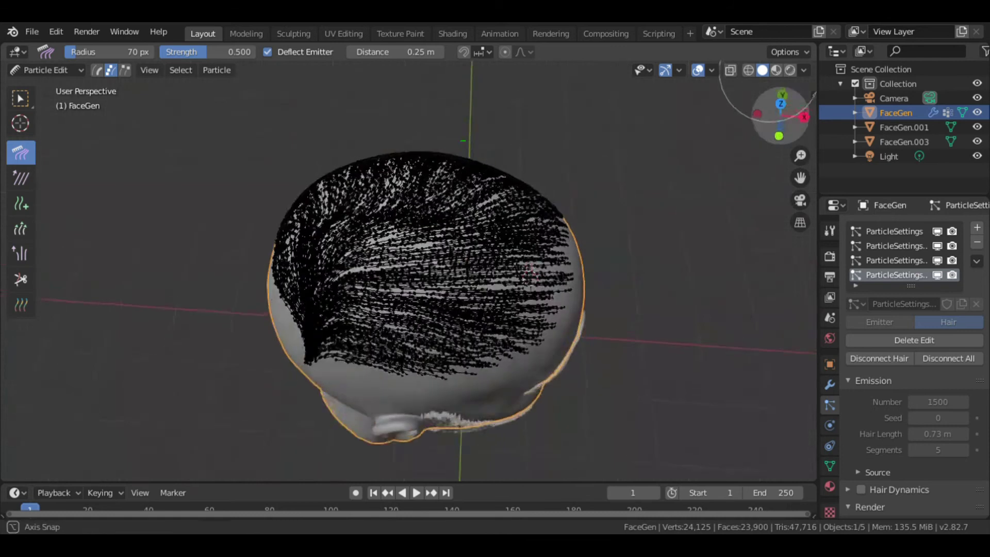
pyautogui.moveTo(744, 156); pyautogui.dragTo(763, 134)
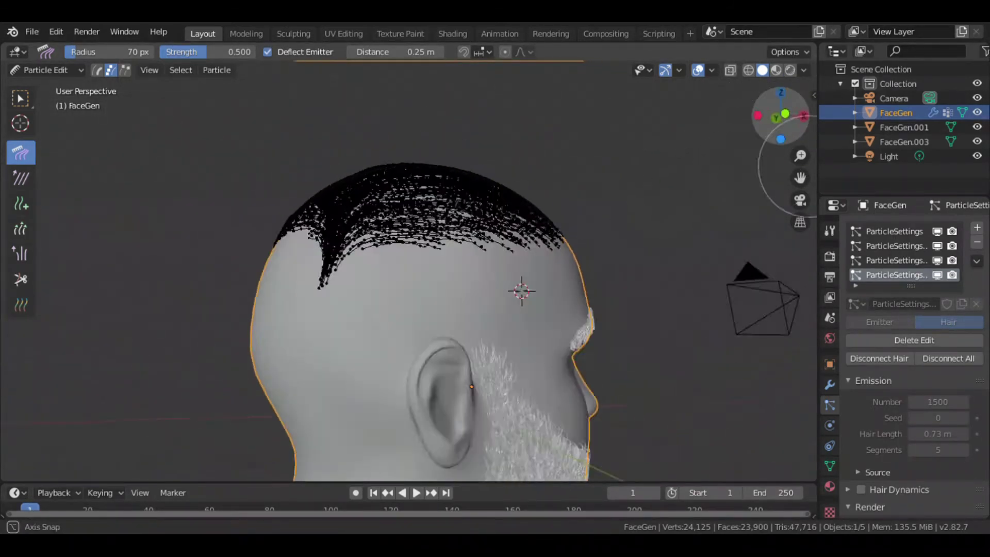
pyautogui.press('f')
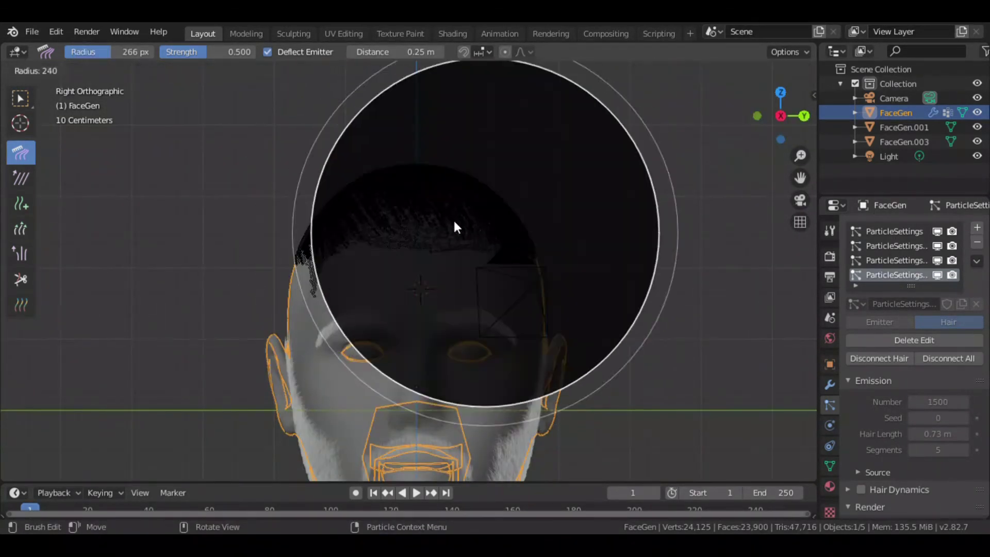
pyautogui.click(409, 218)
pyautogui.moveTo(413, 206); pyautogui.dragTo(415, 148)
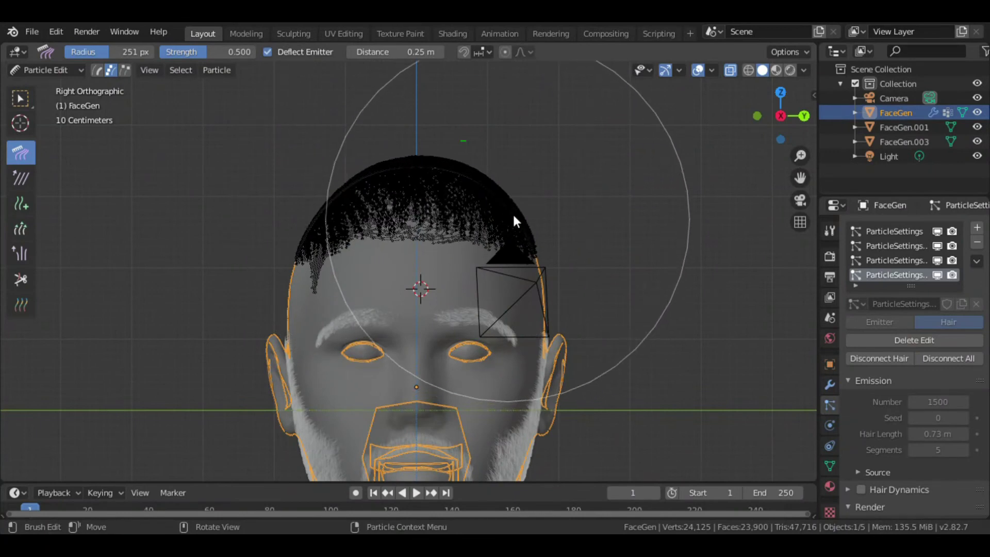
# Comb the top hair slightly upward with a smaller brush, then return to Object Mode
pyautogui.press('f')
pyautogui.click(402, 214)
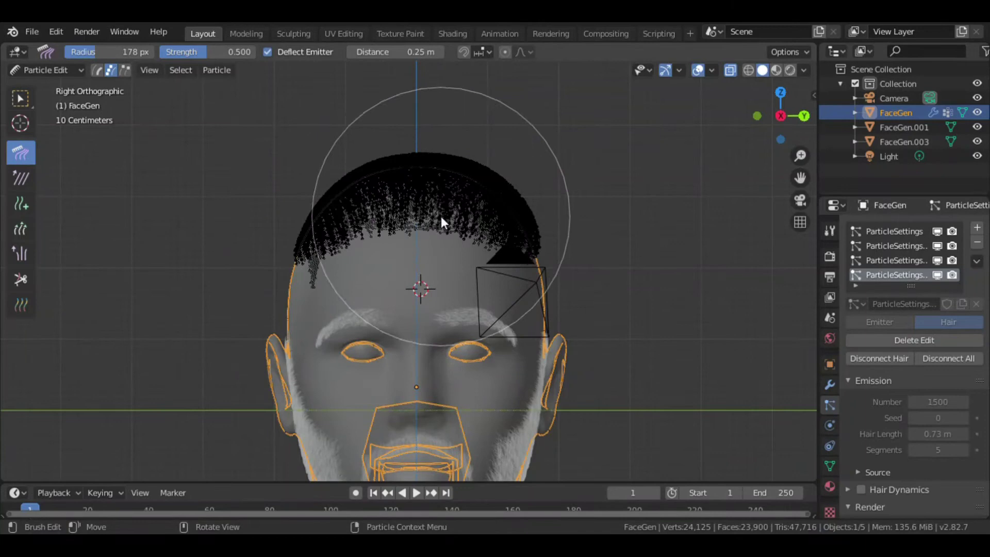
pyautogui.moveTo(518, 219)
pyautogui.mouseDown()
pyautogui.moveTo(464, 170)
pyautogui.moveTo(363, 167)
pyautogui.moveTo(385, 175)
pyautogui.mouseUp()
pyautogui.click(46, 70)
pyautogui.click(73, 88)
pyautogui.moveTo(780, 115)
pyautogui.mouseDown()
pyautogui.moveTo(789, 108)
pyautogui.moveTo(769, 119)
pyautogui.moveTo(778, 111)
pyautogui.mouseUp()
# Set the hair Children Seed to 91 and switch back to Particle Edit
pyautogui.moveTo(985, 288); pyautogui.dragTo(988, 346)
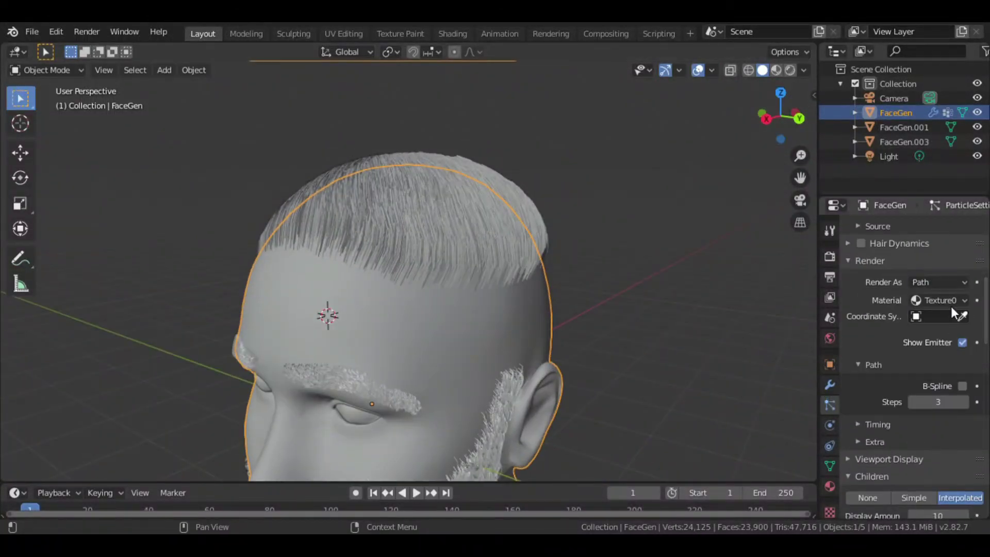
pyautogui.scroll(-8, 951, 305)
pyautogui.scroll(-3, 958, 301)
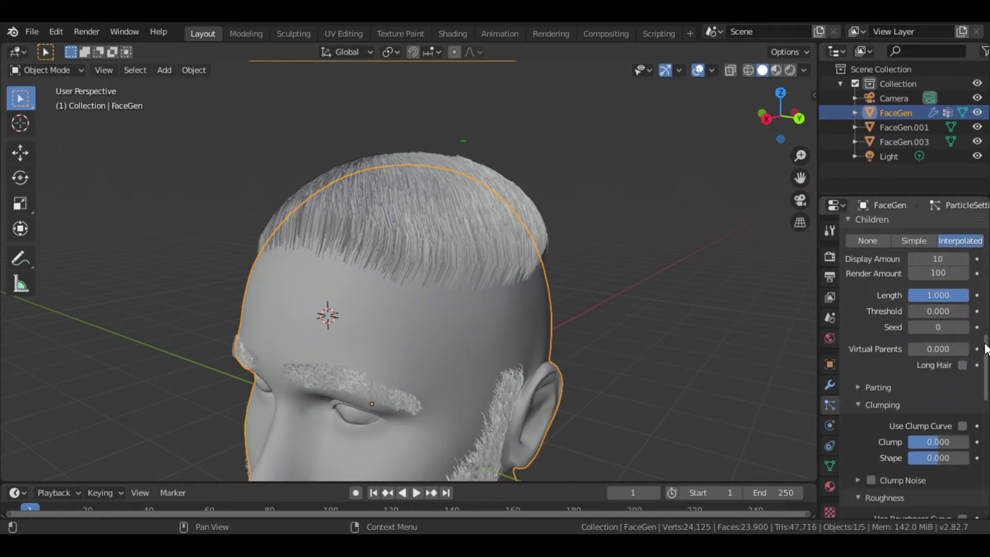
pyautogui.moveTo(938, 327); pyautogui.dragTo(988, 371)
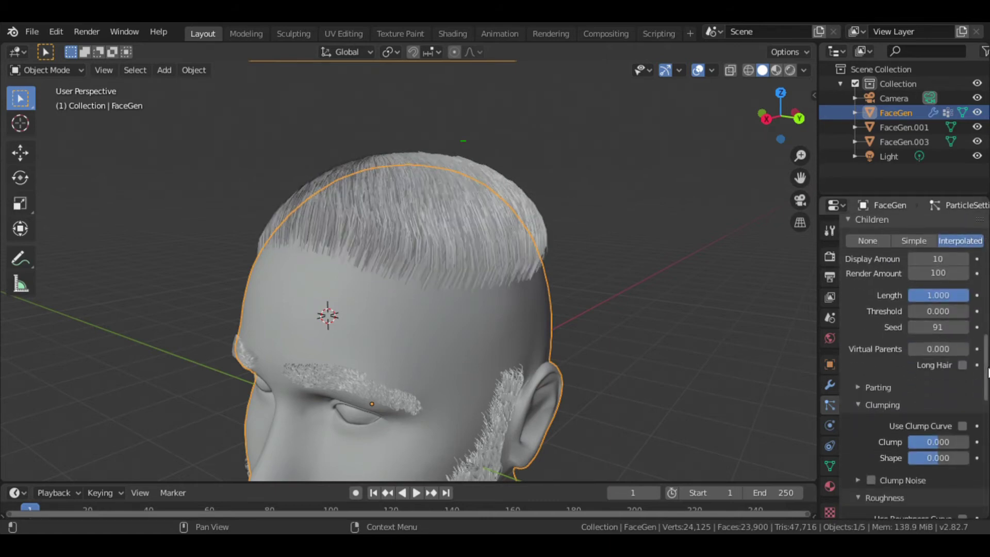
pyautogui.scroll(-5, 987, 371)
pyautogui.scroll(-5, 969, 360)
pyautogui.click(47, 69)
pyautogui.click(83, 184)
pyautogui.click(797, 119)
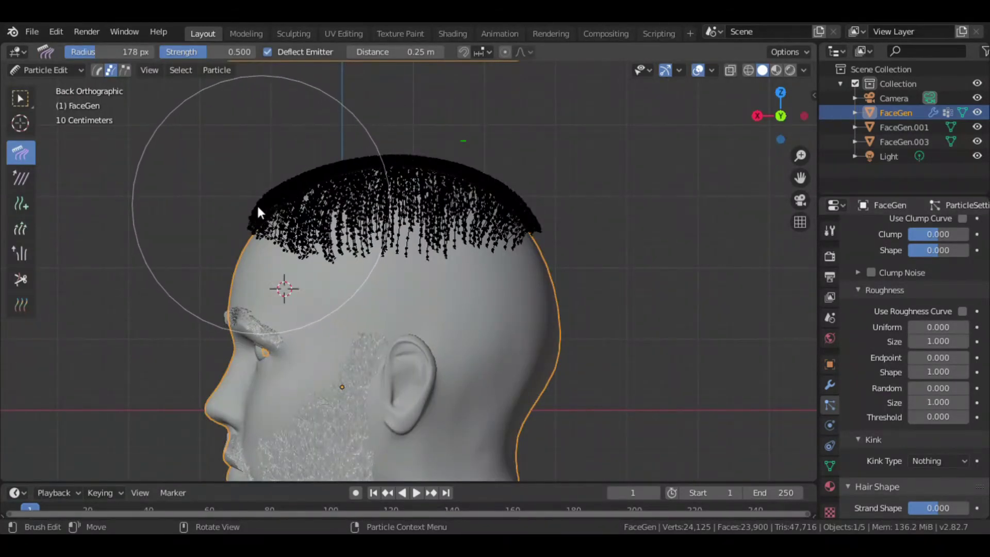
# From the left side view, comb strands along the hairline with a 52 px Comb brush
pyautogui.moveTo(780, 119); pyautogui.dragTo(763, 124)
pyautogui.click(763, 124)
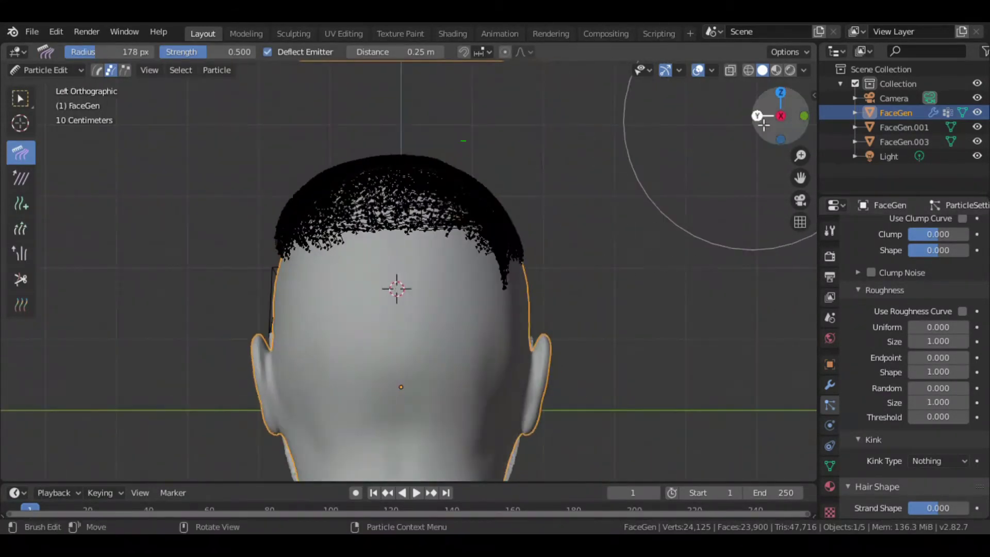
pyautogui.click(758, 118)
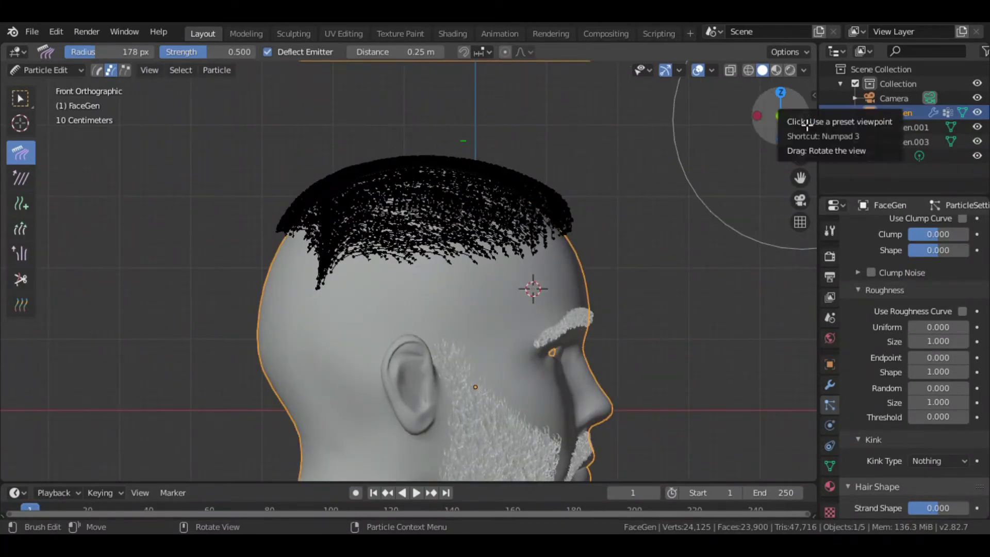
pyautogui.moveTo(807, 125); pyautogui.dragTo(773, 118)
pyautogui.click(764, 116)
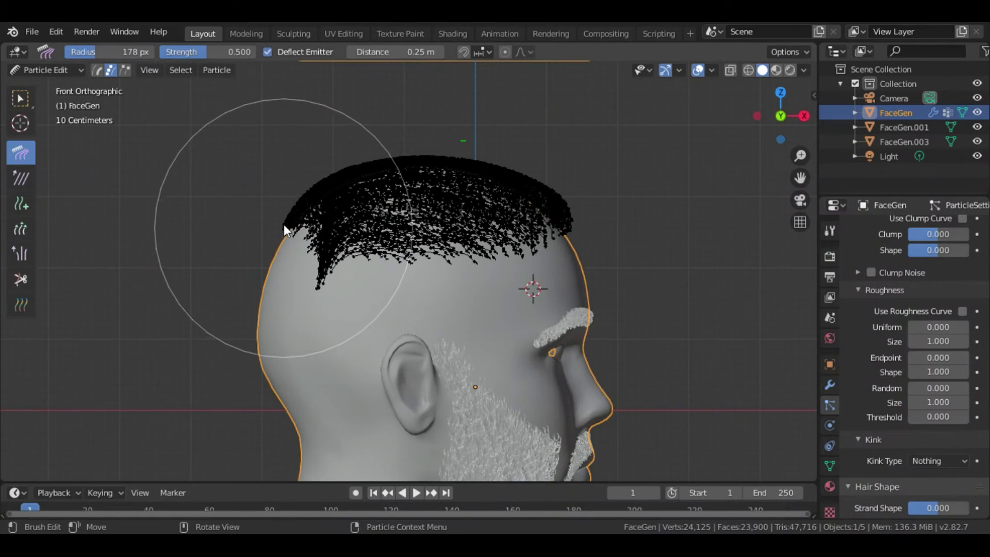
pyautogui.moveTo(294, 218); pyautogui.dragTo(522, 179, button='middle')
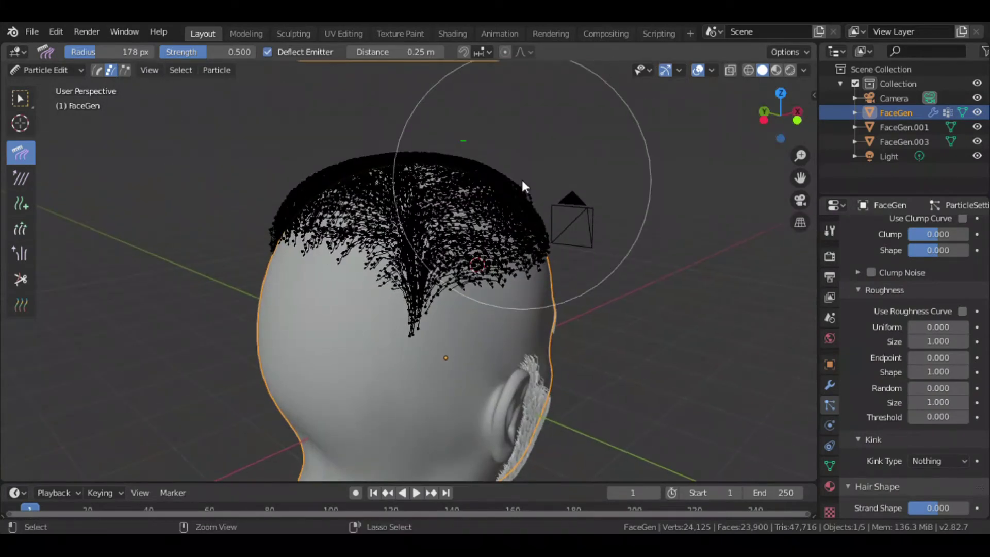
pyautogui.click(764, 120)
pyautogui.press('f')
pyautogui.click(308, 238)
pyautogui.moveTo(320, 242)
pyautogui.mouseDown()
pyautogui.moveTo(358, 224)
pyautogui.moveTo(487, 210)
pyautogui.mouseUp()
# Preview the hair in Object Mode, then return to Particle Edit and set a 20 px brush in front view
pyautogui.click(46, 69)
pyautogui.click(43, 82)
pyautogui.moveTo(361, 257)
pyautogui.mouseDown(button='middle')
pyautogui.moveTo(464, 247)
pyautogui.moveTo(614, 161)
pyautogui.mouseUp(button='middle')
pyautogui.click(46, 70)
pyautogui.click(76, 181)
pyautogui.moveTo(778, 124); pyautogui.dragTo(84, 111)
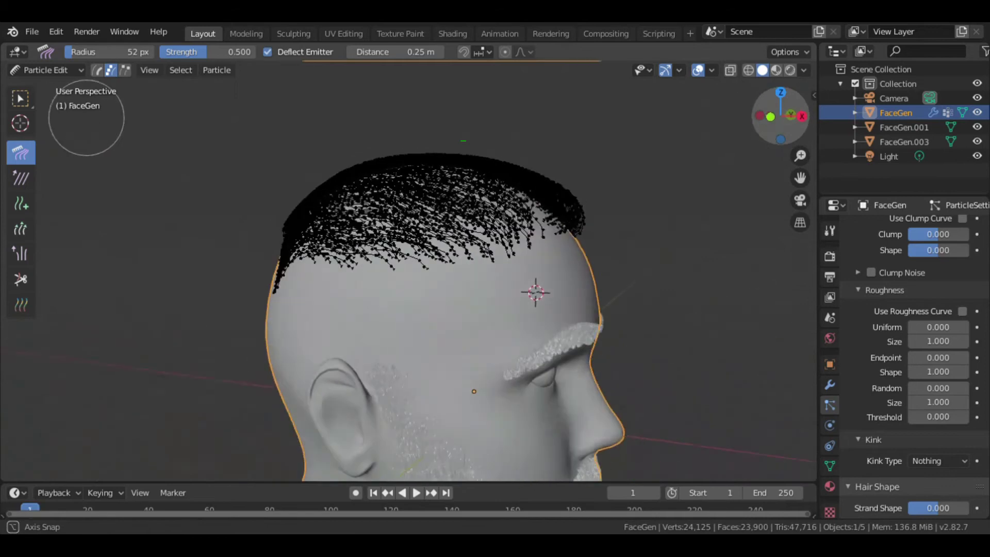
pyautogui.press('KP_1')
pyautogui.press('f')
pyautogui.click(524, 227)
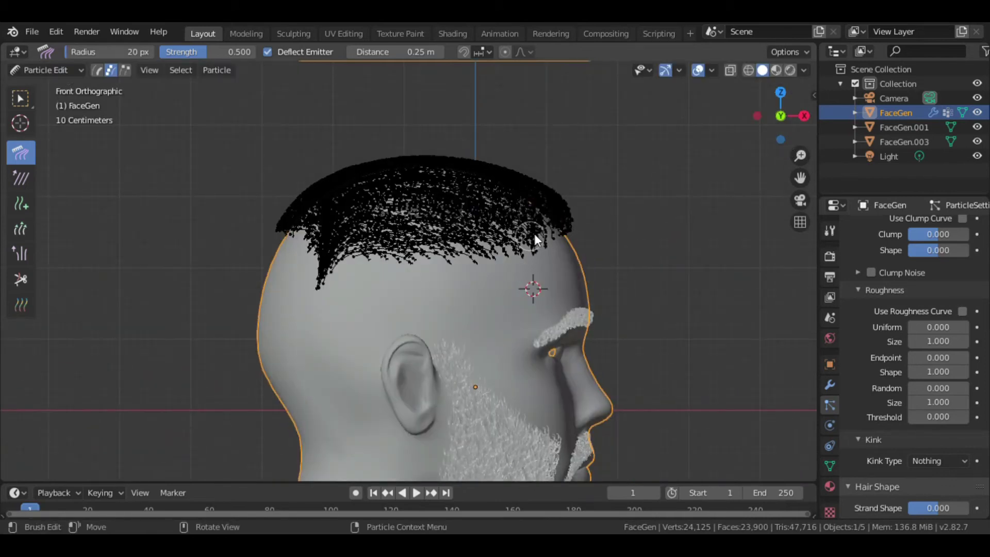
# Enlarge the Comb brush to 178 px and comb the front strands to extend the hairline
pyautogui.moveTo(773, 116); pyautogui.dragTo(792, 118)
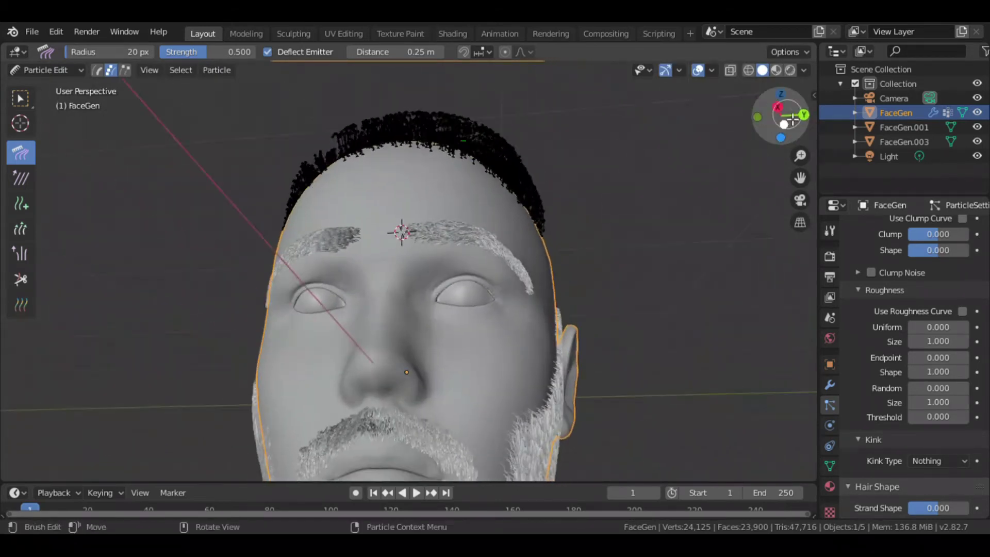
pyautogui.press('f')
pyautogui.click(497, 193)
pyautogui.click(804, 115)
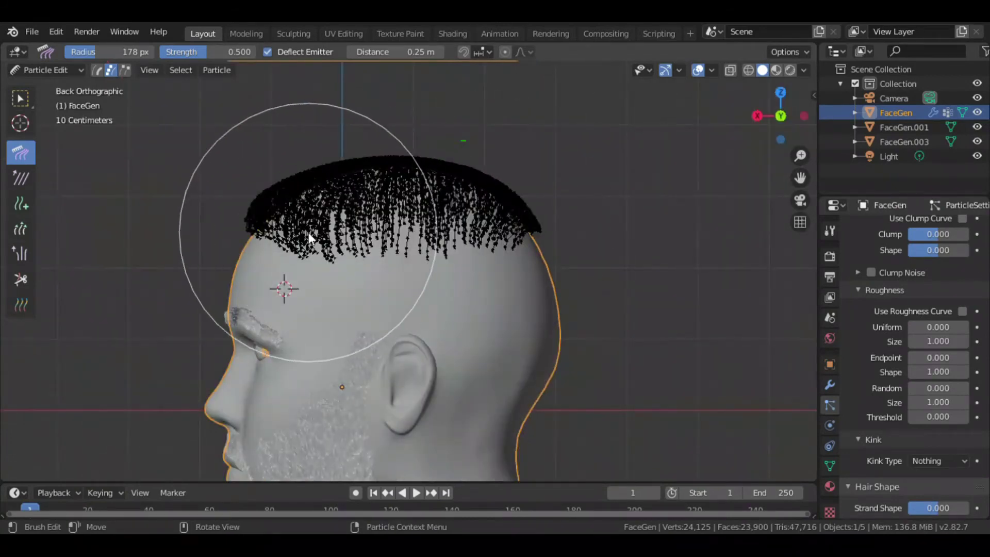
pyautogui.click(46, 70)
pyautogui.click(42, 85)
pyautogui.click(46, 68)
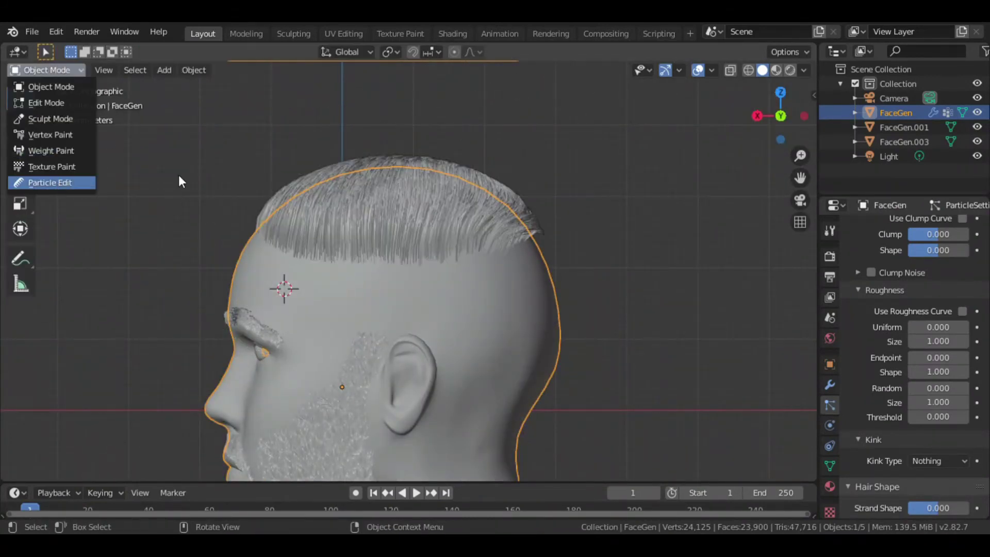
pyautogui.click(36, 178)
pyautogui.moveTo(307, 219)
pyautogui.mouseDown()
pyautogui.moveTo(266, 205)
pyautogui.moveTo(325, 232)
pyautogui.mouseUp()
# Toggle between Object Mode and Particle Edit to preview the hairline, ending in Object Mode
pyautogui.moveTo(781, 116); pyautogui.dragTo(742, 120)
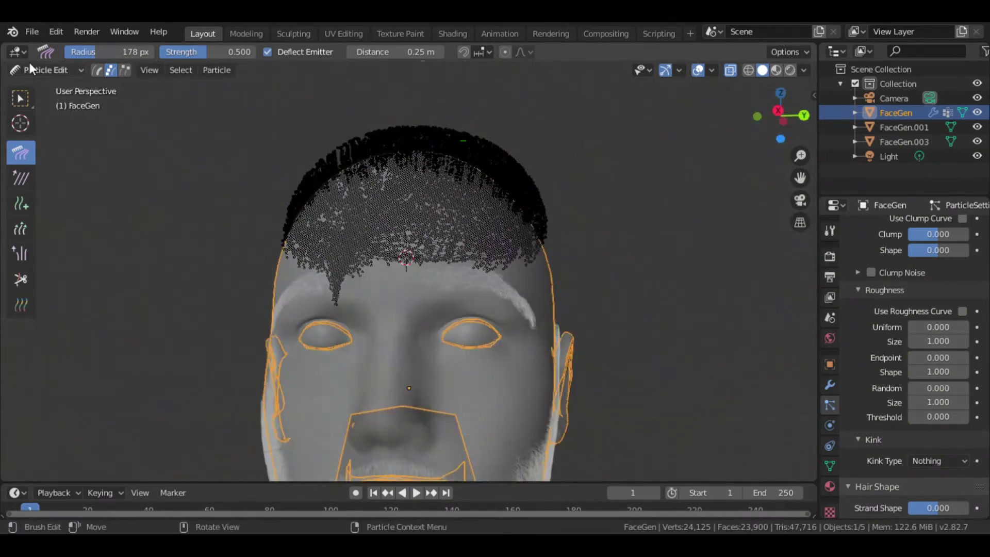
pyautogui.click(47, 70)
pyautogui.click(42, 85)
pyautogui.moveTo(801, 123)
pyautogui.mouseDown()
pyautogui.moveTo(785, 110)
pyautogui.moveTo(781, 124)
pyautogui.moveTo(742, 120)
pyautogui.moveTo(763, 121)
pyautogui.mouseUp()
pyautogui.click(47, 70)
pyautogui.click(41, 183)
pyautogui.click(47, 69)
pyautogui.click(41, 85)
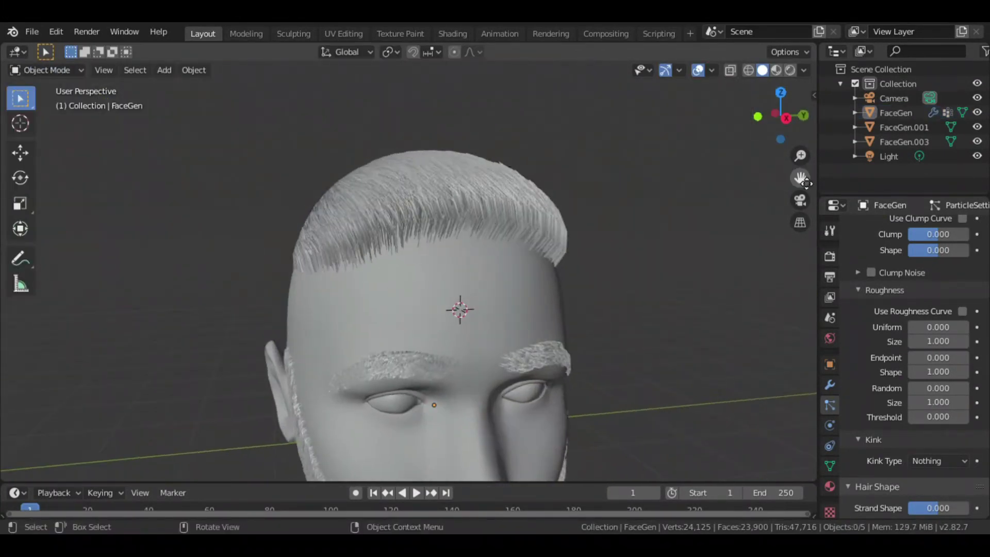
# Give the top hair a slight clump of 0.047 and a random roughness of about 8
pyautogui.scroll(5, 975, 350)
pyautogui.scroll(5, 975, 350)
pyautogui.scroll(-10, 974, 350)
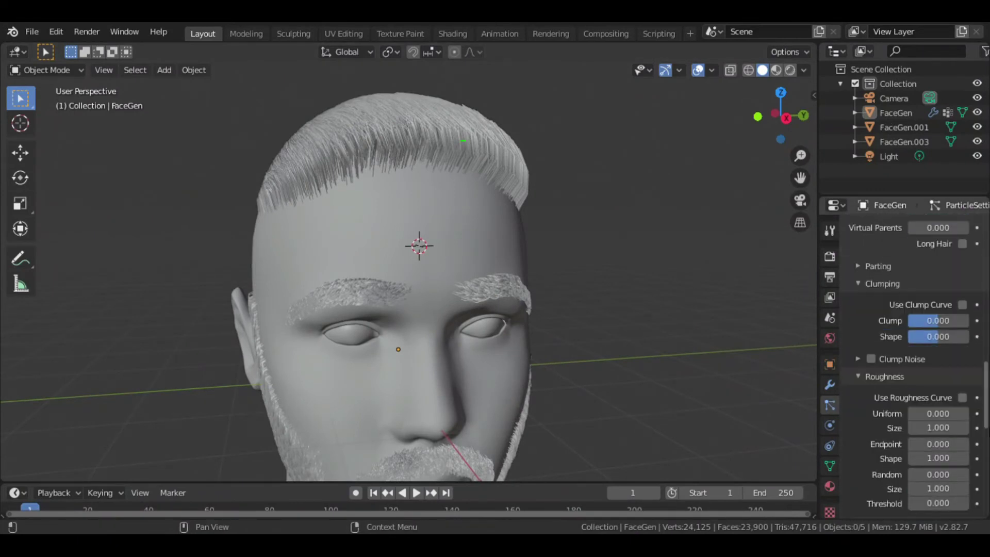
pyautogui.scroll(-2, 974, 351)
pyautogui.moveTo(938, 267); pyautogui.dragTo(944, 266)
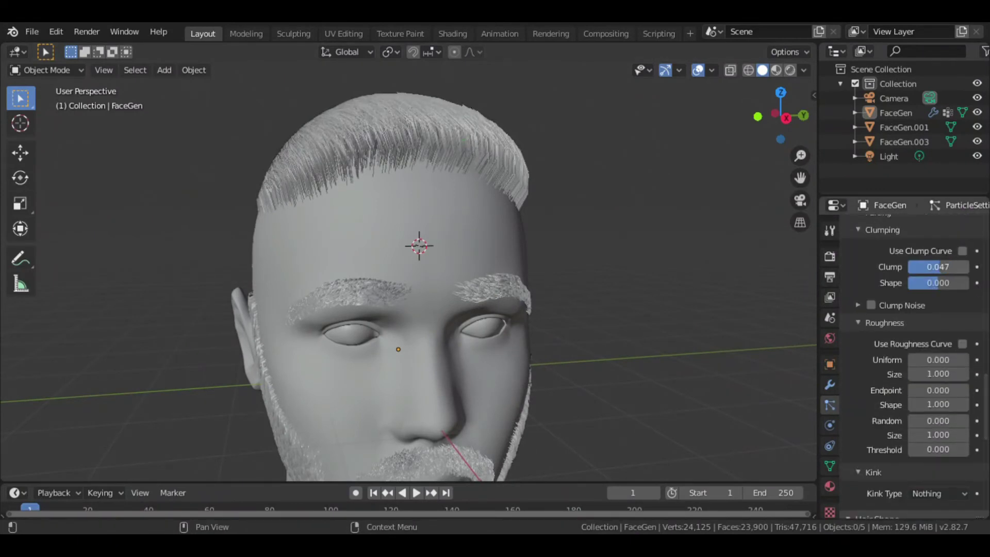
pyautogui.scroll(-2, 951, 335)
pyautogui.scroll(-2, 954, 388)
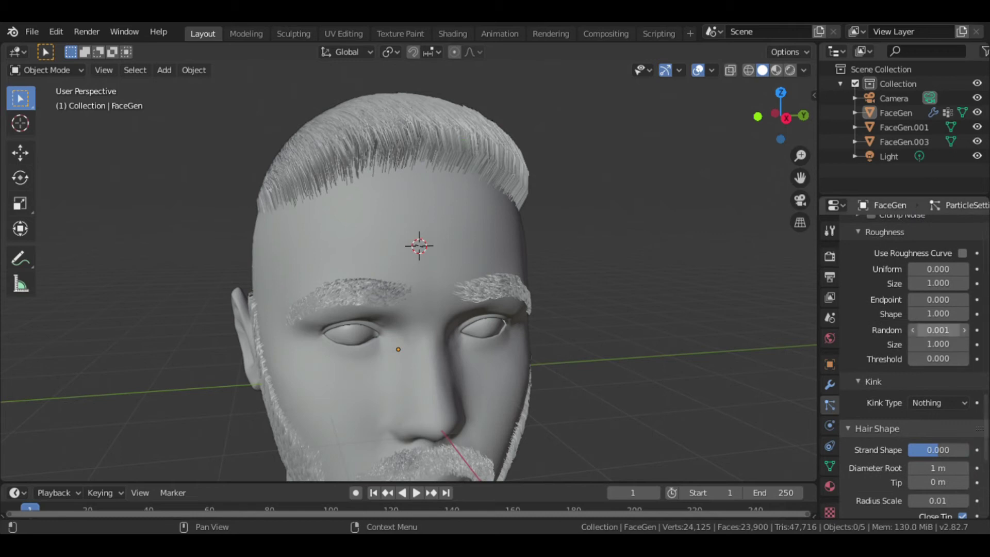
pyautogui.write('10')
pyautogui.press('Return')
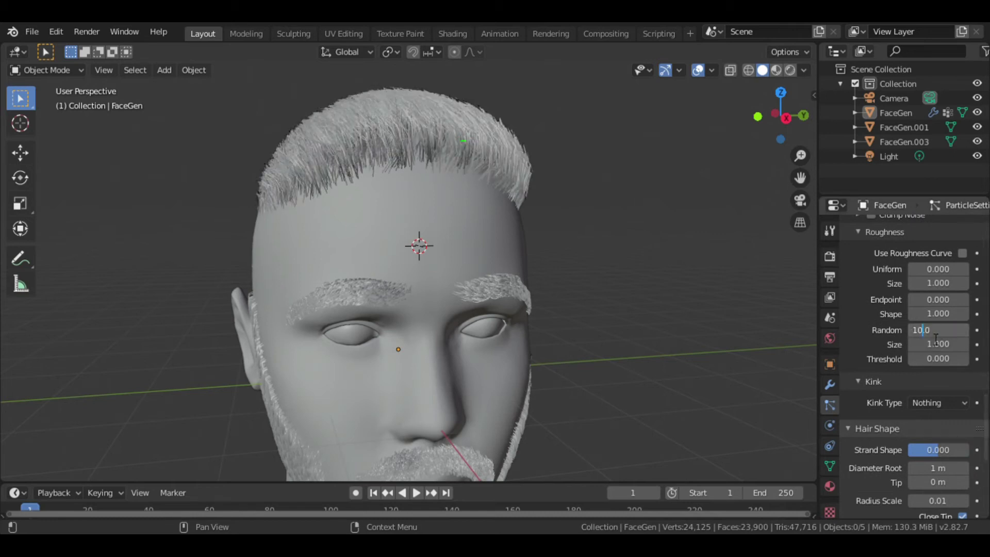
pyautogui.press('Return')
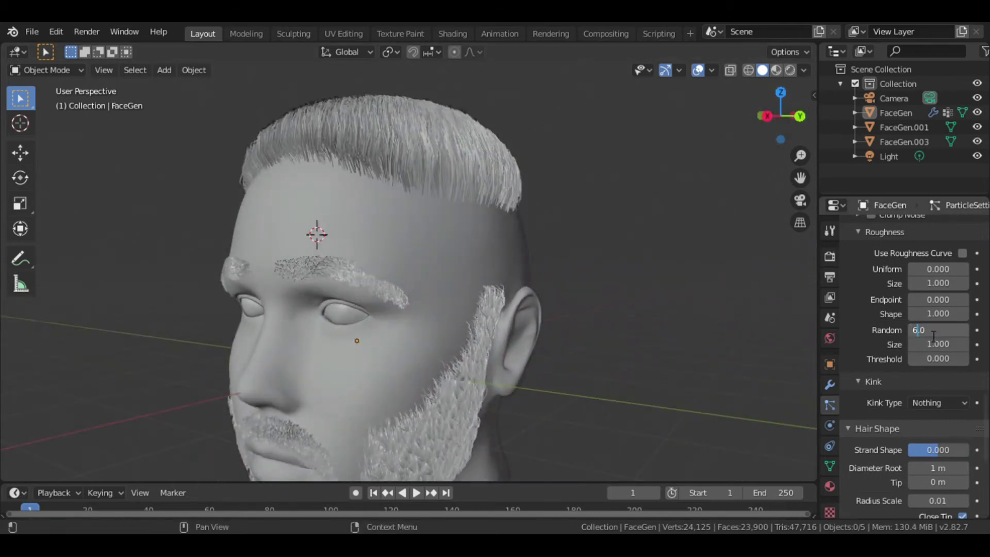
# Set the top hair kink type to Curl with shape 0.372
pyautogui.moveTo(567, 310); pyautogui.dragTo(516, 310, button='middle')
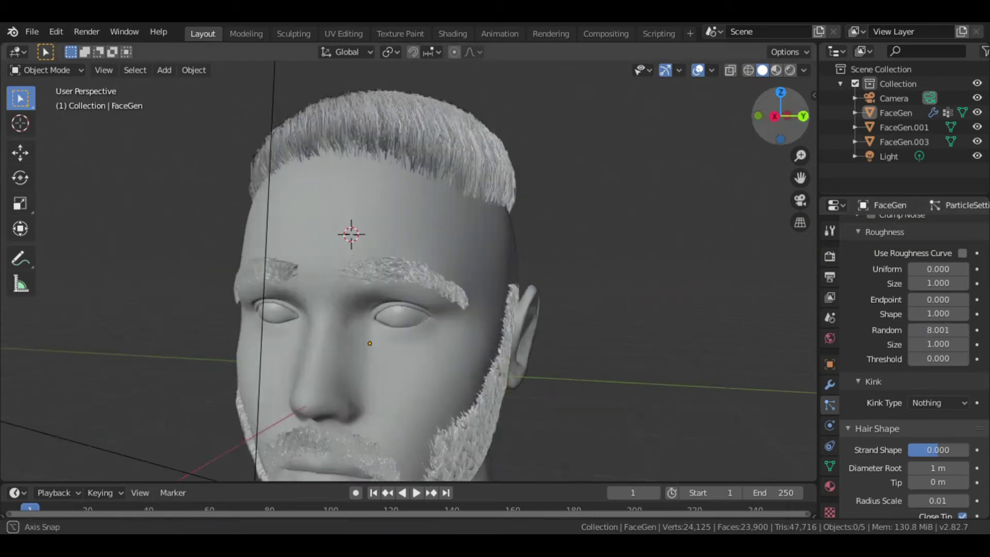
pyautogui.click(930, 402)
pyautogui.click(934, 467)
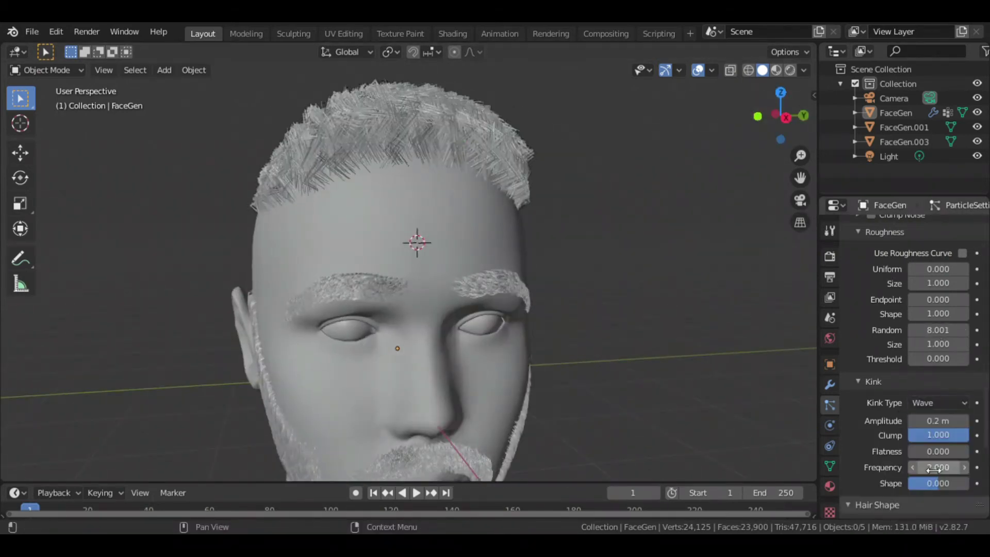
pyautogui.press('Return')
pyautogui.moveTo(727, 298); pyautogui.dragTo(767, 213, button='middle')
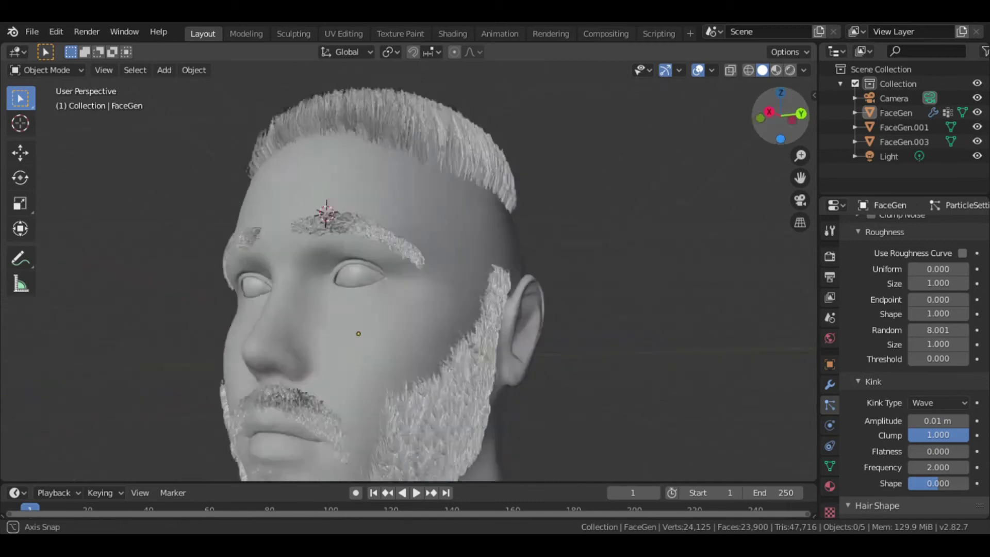
pyautogui.click(922, 402)
pyautogui.click(934, 435)
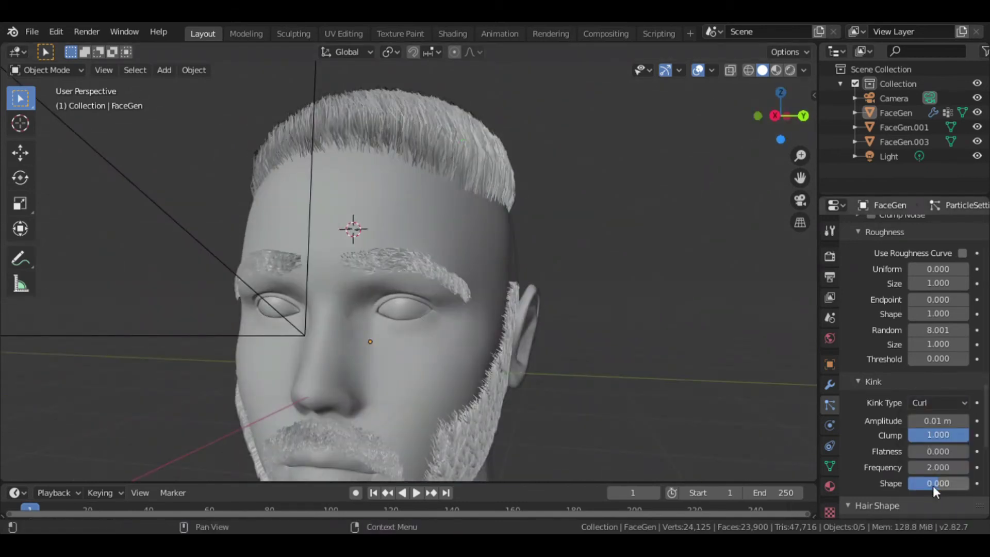
# Set the top hair diameter to 30 m at the root and 10 m at the tip
pyautogui.moveTo(985, 408)
pyautogui.mouseDown()
pyautogui.moveTo(966, 244)
pyautogui.moveTo(955, 318)
pyautogui.moveTo(962, 417)
pyautogui.mouseUp()
pyautogui.scroll(-6, 962, 419)
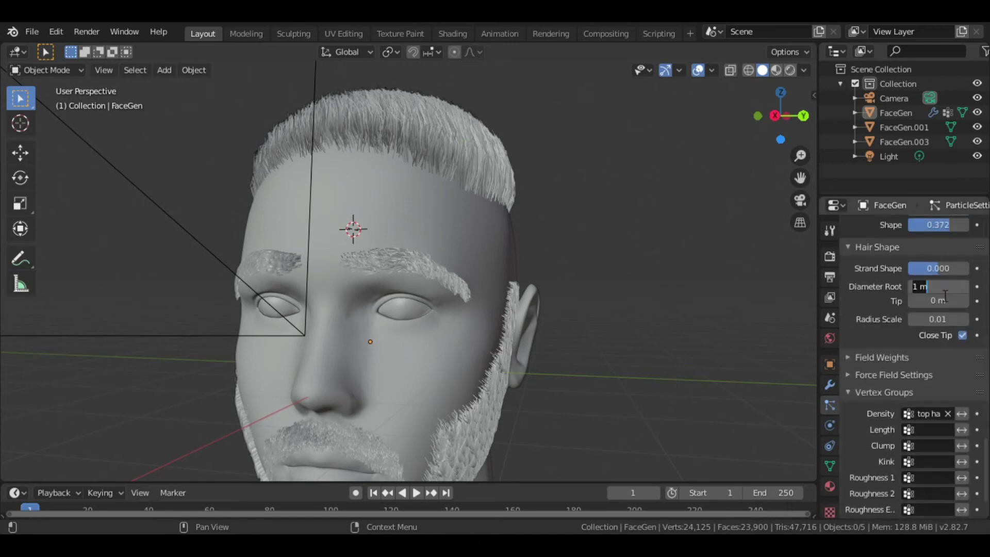
pyautogui.press('Escape')
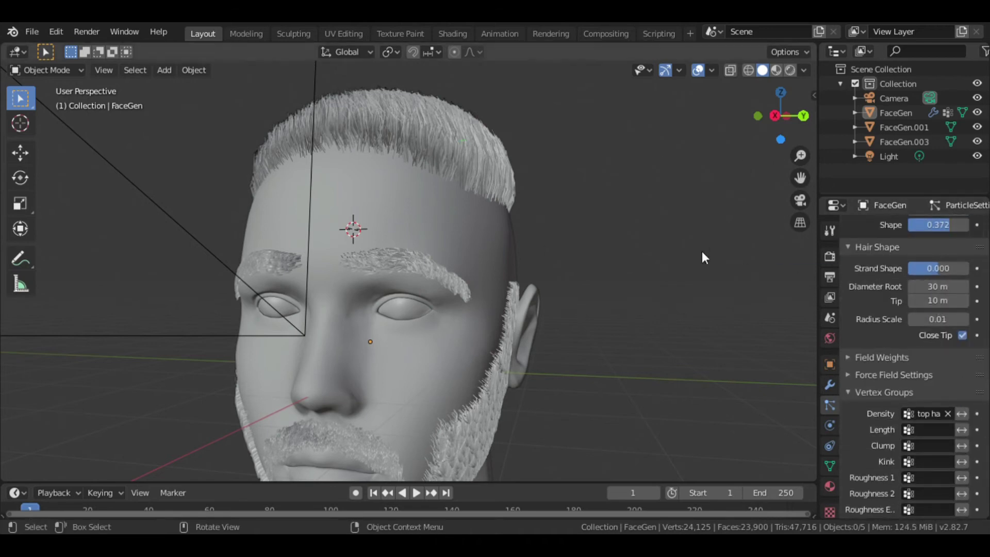
pyautogui.click(772, 70)
# View through the camera and pull the camera back along Z to frame the head
pyautogui.click(800, 200)
pyautogui.click(611, 211)
pyautogui.press('g')
pyautogui.press('z')
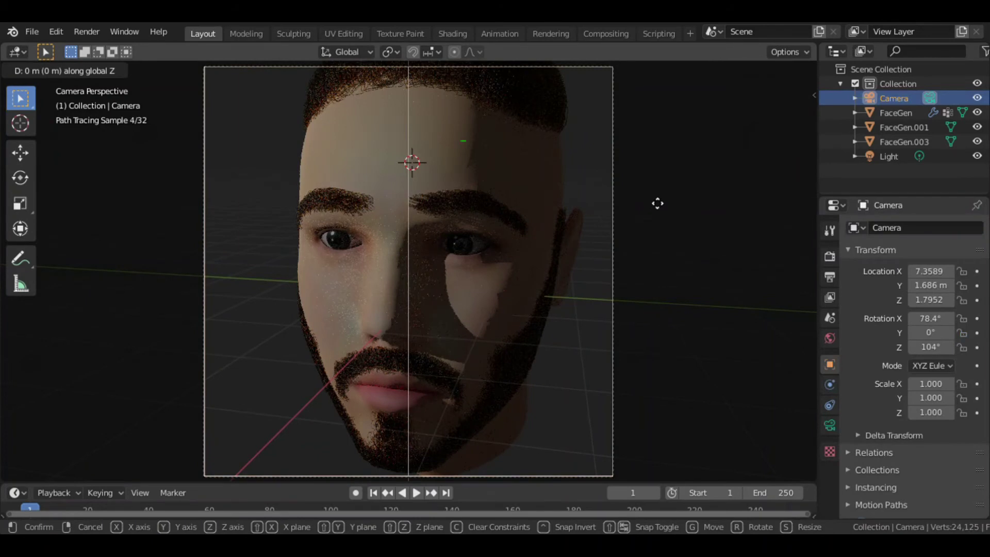
pyautogui.click(649, 182)
pyautogui.press('g')
pyautogui.press('z')
pyautogui.press('z')
pyautogui.click(652, 256)
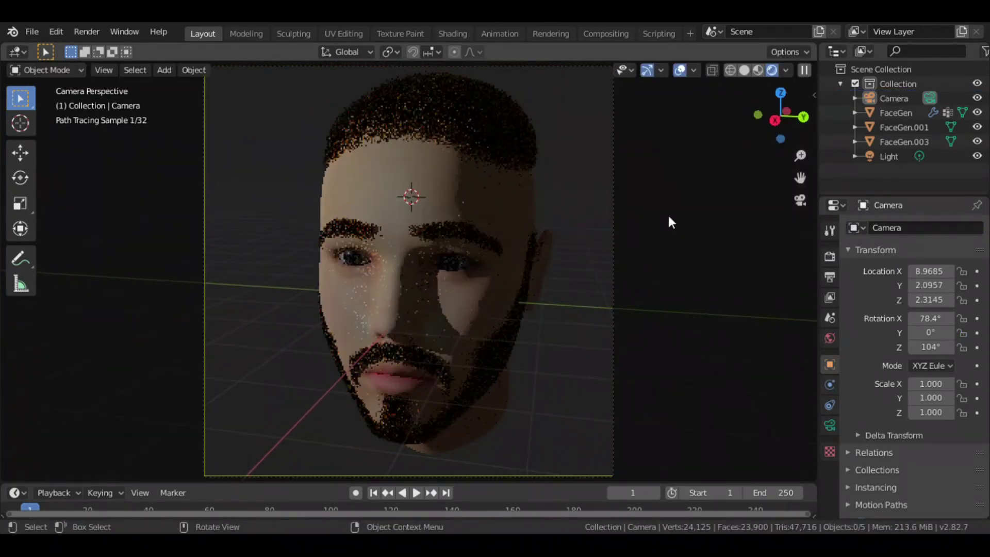
# Select the FaceGen head, return to Solid shading, and enter Edit Mode
pyautogui.click(478, 218)
pyautogui.click(775, 120)
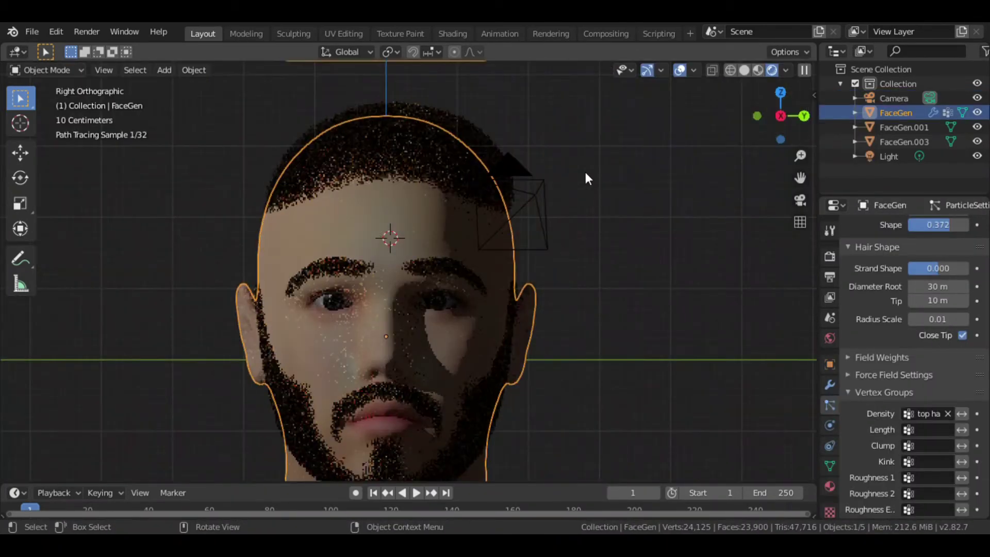
pyautogui.moveTo(725, 163); pyautogui.dragTo(532, 198, button='middle')
pyautogui.click(53, 70)
pyautogui.press('z')
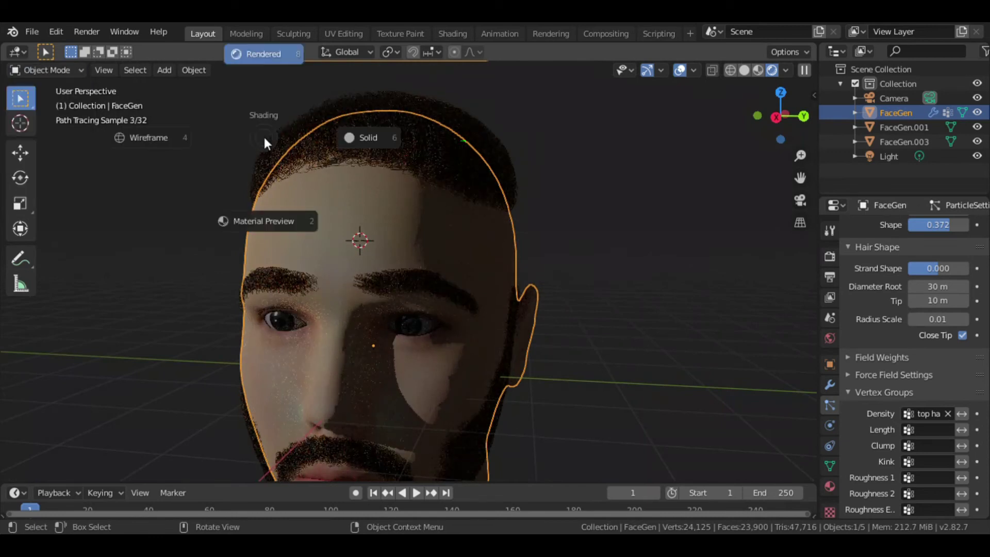
pyautogui.click(354, 135)
pyautogui.click(76, 70)
pyautogui.click(46, 102)
pyautogui.moveTo(805, 131); pyautogui.dragTo(354, 221)
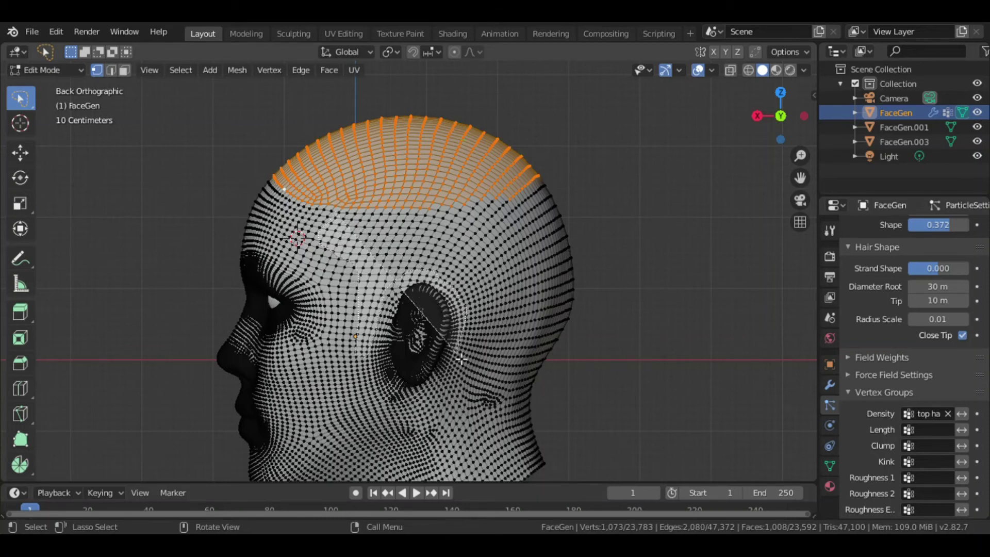
# Lasso the scalp vertices behind the ear and at the back, then mirror-extend the selection across X
pyautogui.moveTo(472, 394); pyautogui.dragTo(562, 186)
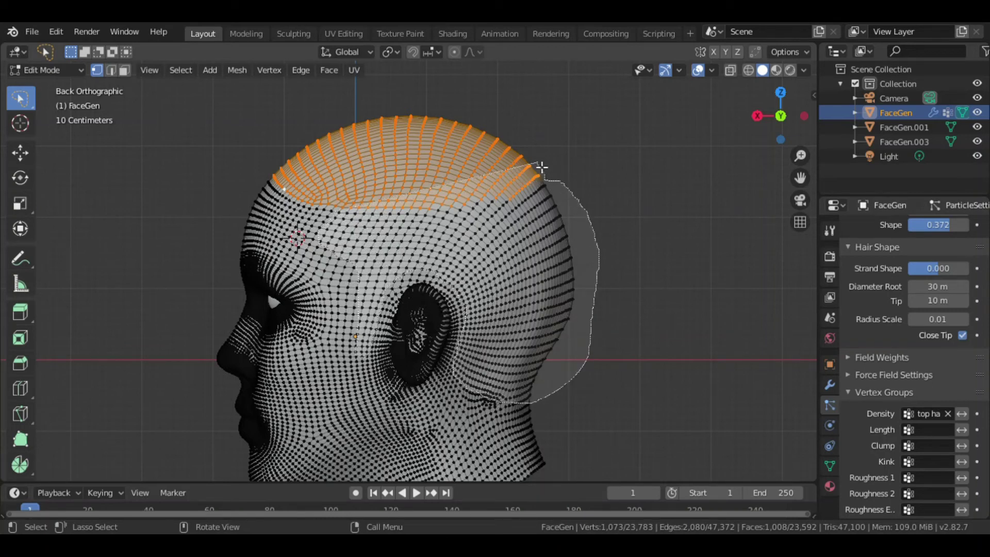
pyautogui.moveTo(369, 206); pyautogui.dragTo(364, 207)
pyautogui.click(829, 465)
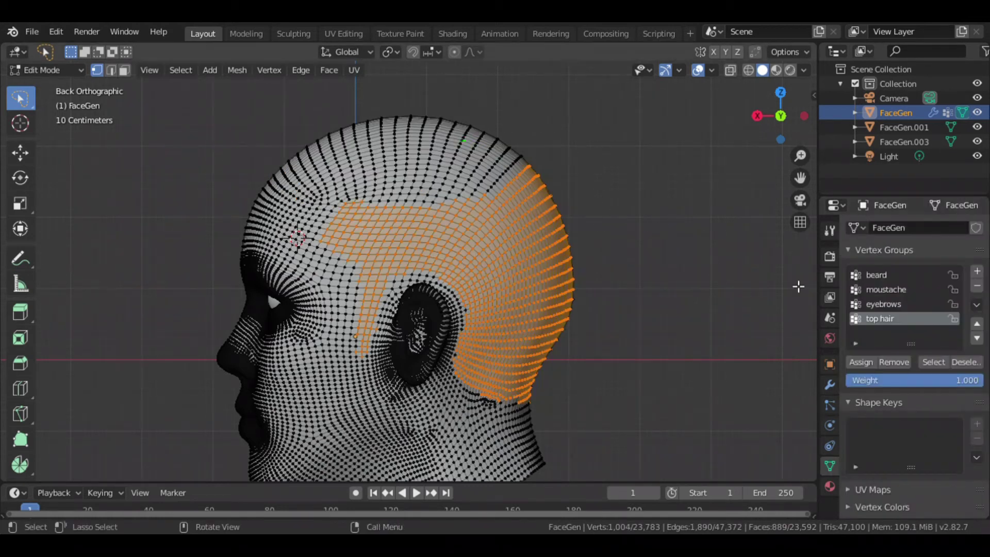
pyautogui.moveTo(798, 283); pyautogui.dragTo(436, 170, button='middle')
pyautogui.moveTo(437, 170)
pyautogui.mouseDown()
pyautogui.moveTo(402, 394)
pyautogui.moveTo(438, 398)
pyautogui.mouseUp()
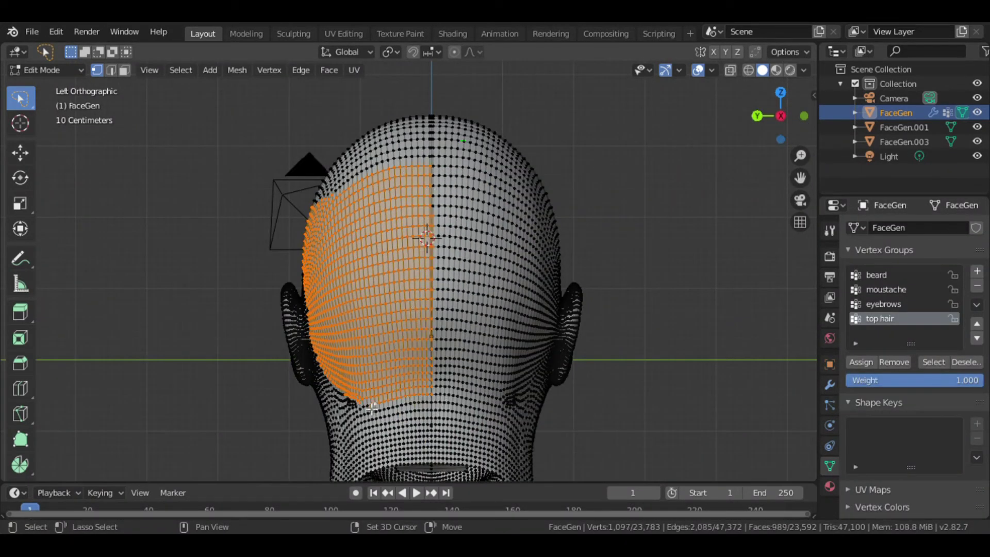
pyautogui.click(180, 70)
pyautogui.click(202, 242)
pyautogui.click(230, 464)
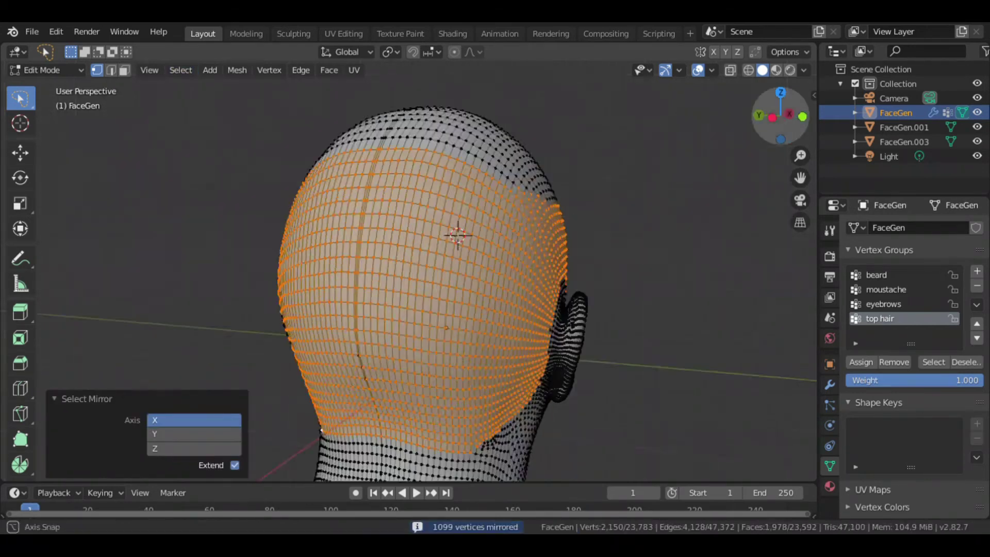
pyautogui.moveTo(361, 257); pyautogui.dragTo(446, 336, button='middle')
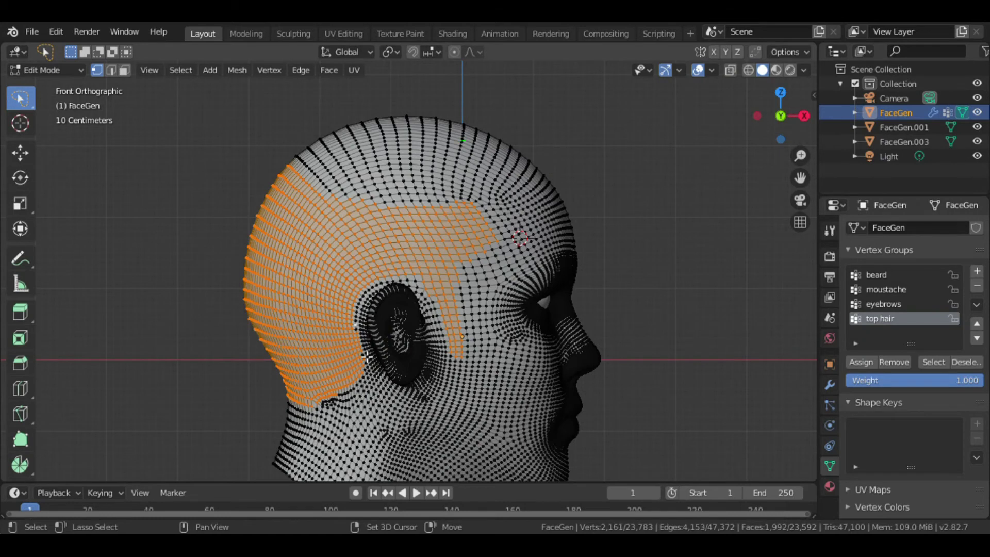
# Add a vertex near the ear, then store the selection in a new vertex group 'sides'
pyautogui.press('ctrl+KP_1')
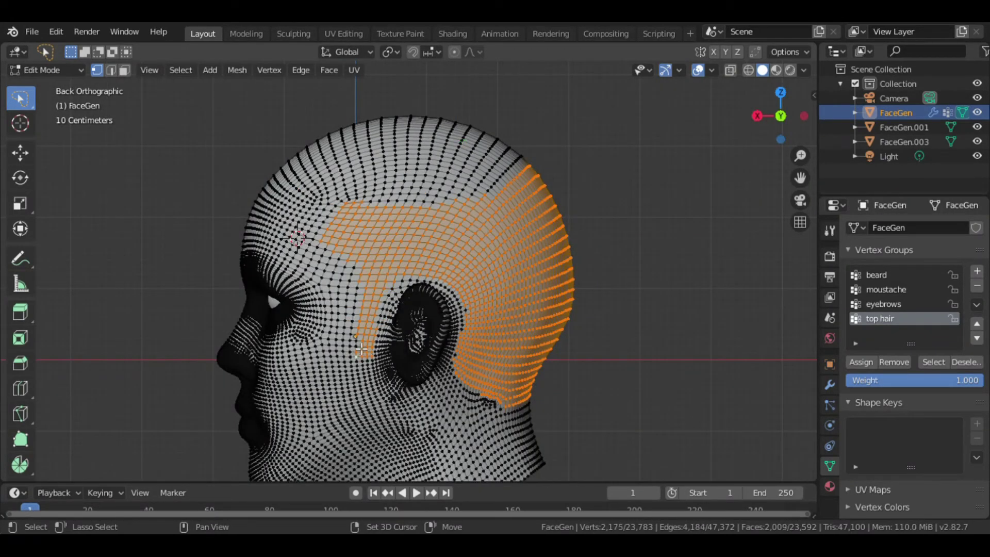
pyautogui.press('KP_1')
pyautogui.press('ctrl+KP_1')
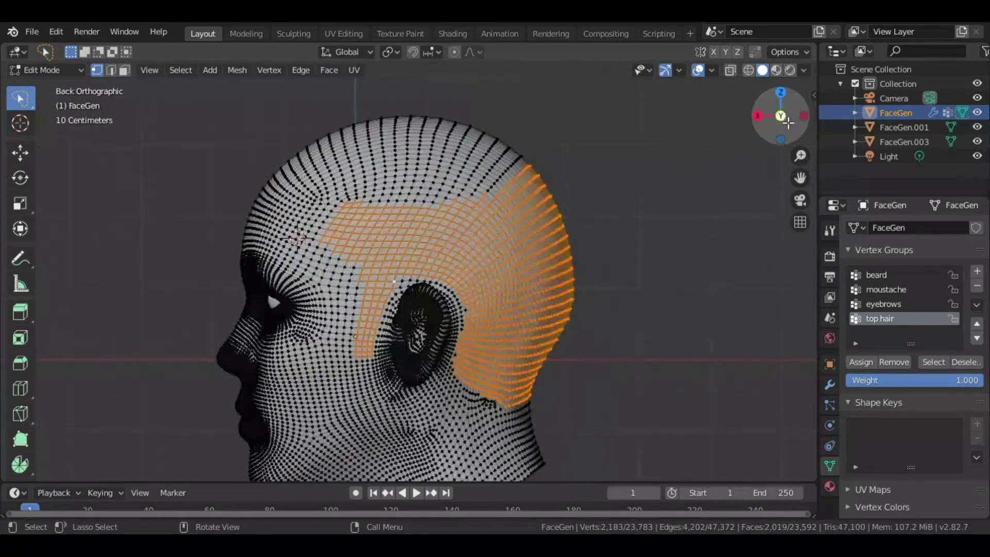
pyautogui.keyDown('shift'); pyautogui.click(465, 311); pyautogui.keyUp('shift')
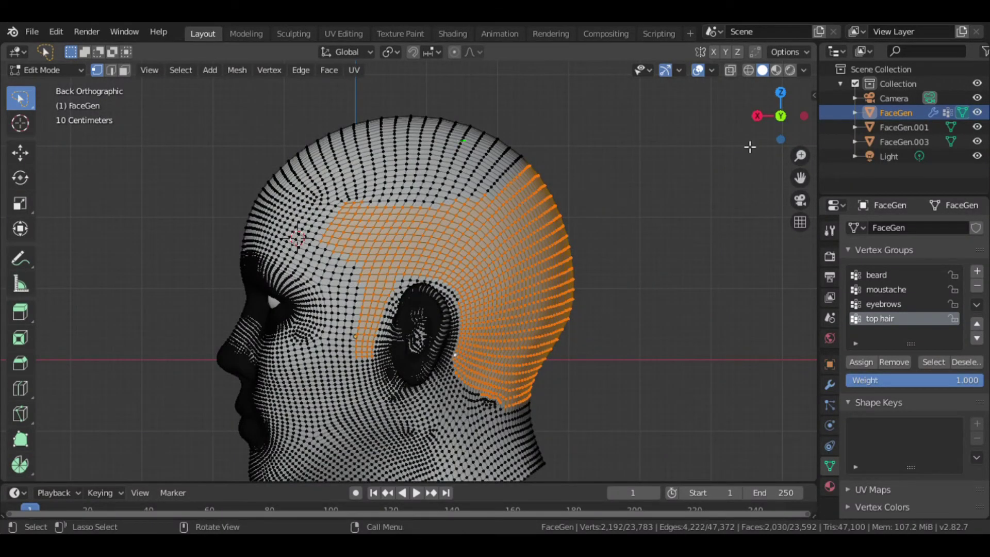
pyautogui.click(977, 271)
pyautogui.click(868, 361)
pyautogui.doubleClick(881, 334)
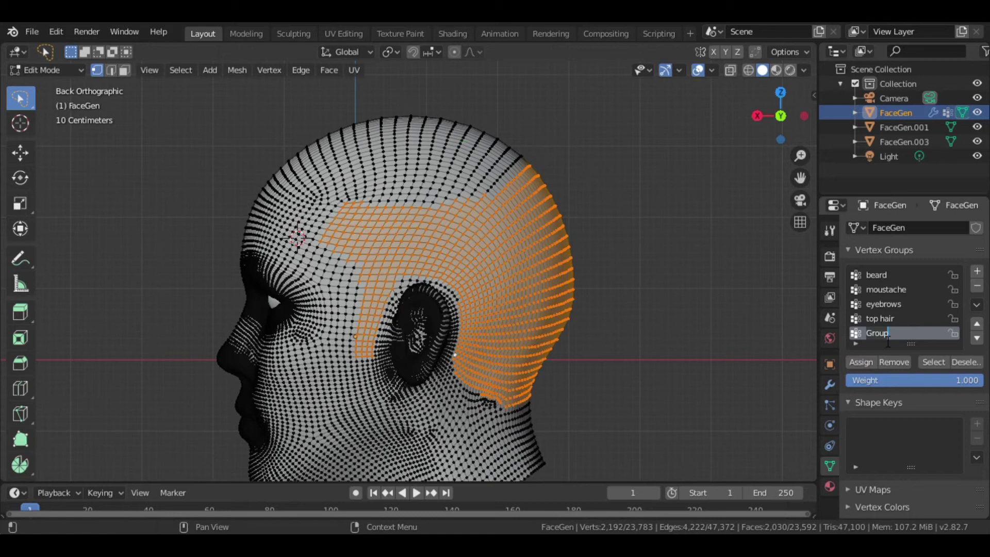
pyautogui.press('Tab')
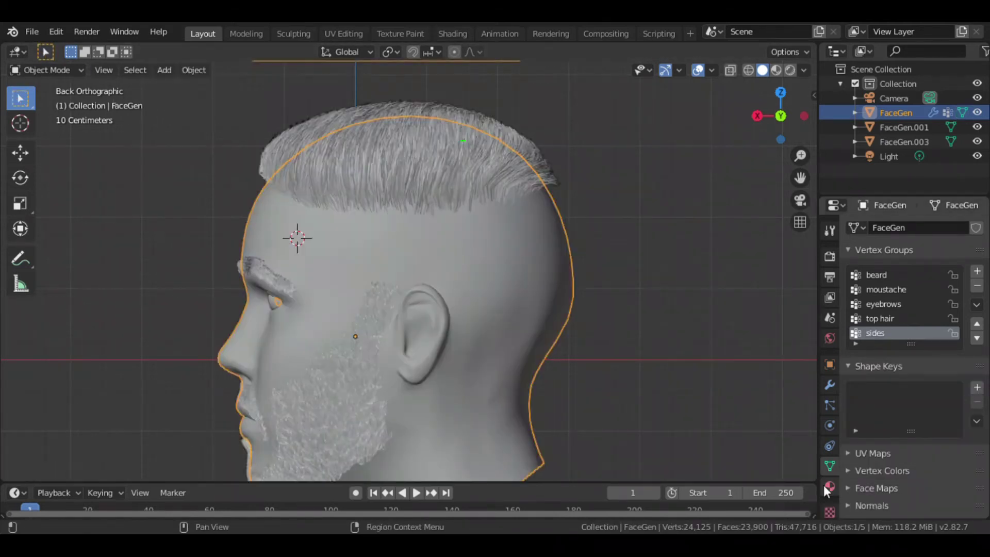
# Add a new hair particle system to the head, limited to the 'sides' vertex group
pyautogui.click(829, 486)
pyautogui.click(830, 256)
pyautogui.click(830, 405)
pyautogui.scroll(10, 902, 309)
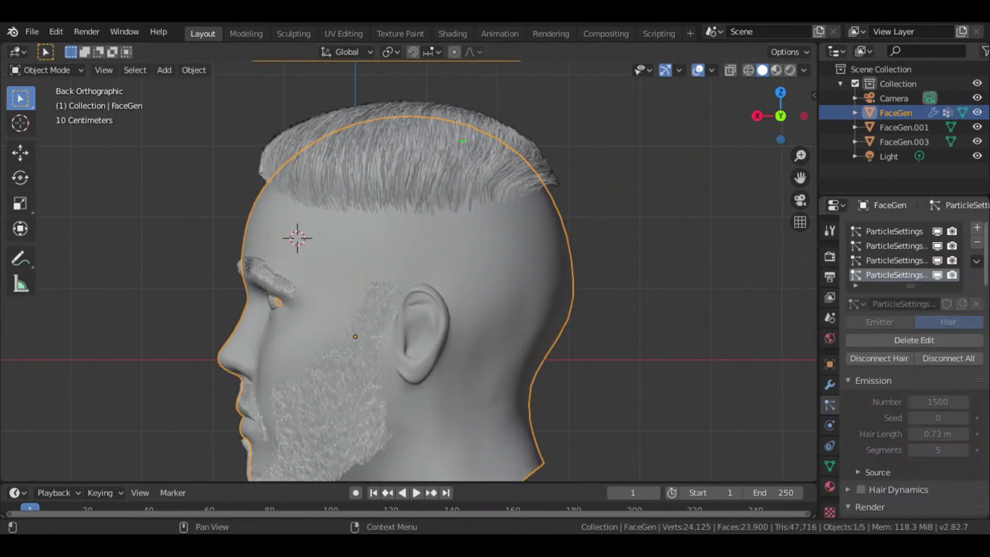
pyautogui.click(977, 227)
pyautogui.click(927, 335)
pyautogui.scroll(-10, 928, 386)
pyautogui.click(928, 386)
pyautogui.click(852, 284)
# Set the new hair to 2000 strands of 0.1 m length with interpolated children
pyautogui.scroll(10, 850, 281)
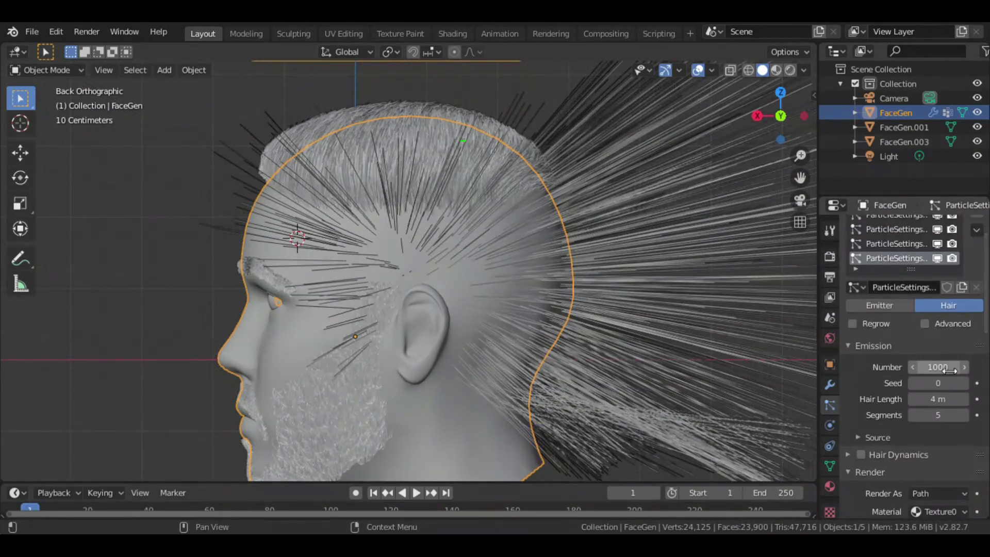
pyautogui.press('Return')
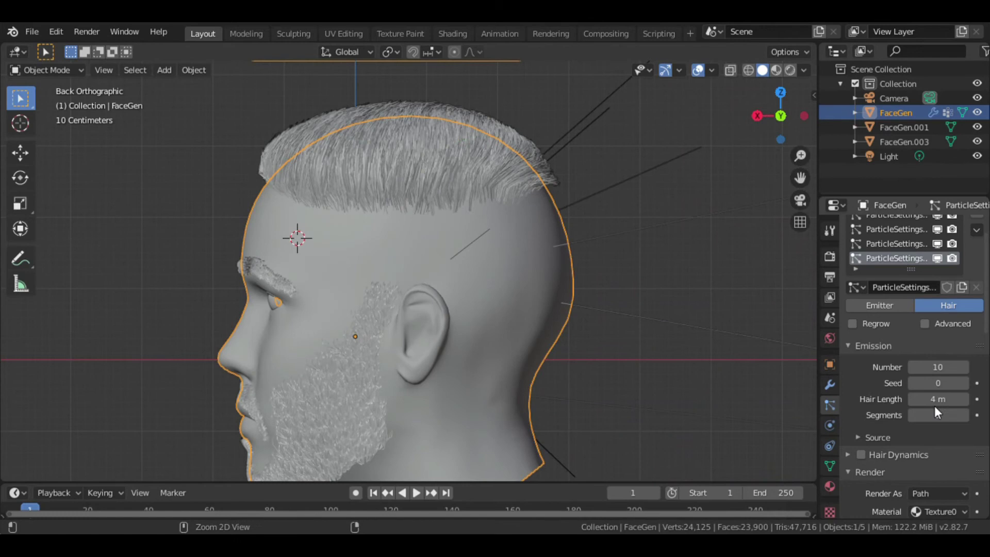
pyautogui.hotkey('ctrl', 'z')
pyautogui.click(947, 401)
pyautogui.press('Return')
pyautogui.moveTo(567, 232); pyautogui.dragTo(676, 231, button='middle')
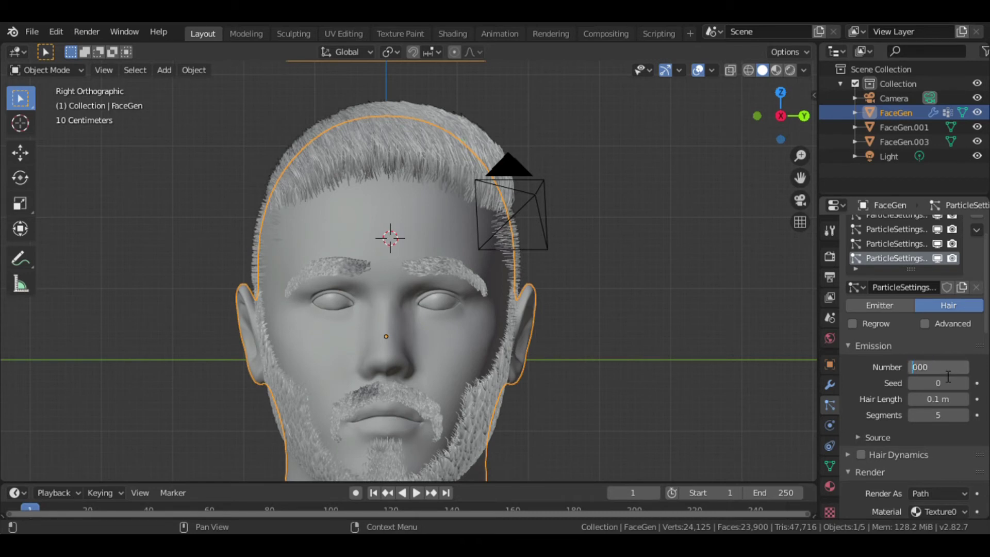
pyautogui.scroll(-10, 962, 361)
pyautogui.click(960, 364)
# Set emission seed 24 and 5 segments, then toggle Particle Edit and return to Object Mode
pyautogui.moveTo(780, 116)
pyautogui.mouseDown()
pyautogui.moveTo(758, 121)
pyautogui.moveTo(695, 275)
pyautogui.mouseUp()
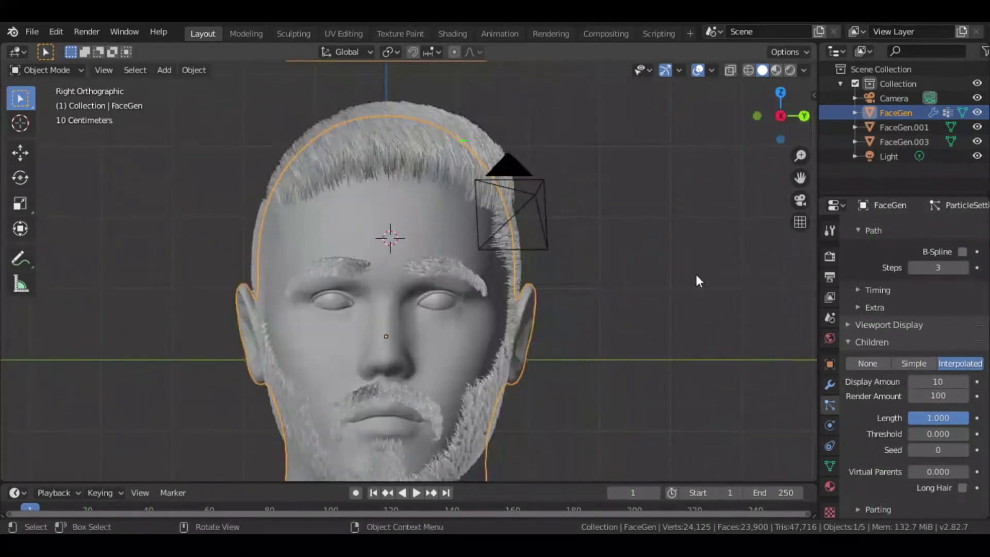
pyautogui.scroll(5, 980, 336)
pyautogui.moveTo(953, 414); pyautogui.dragTo(980, 414)
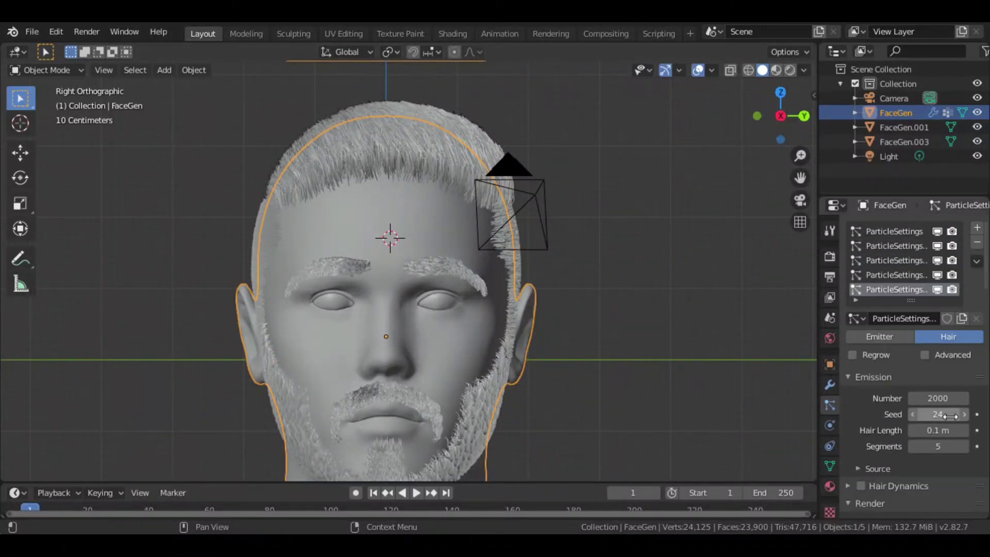
pyautogui.press('Return')
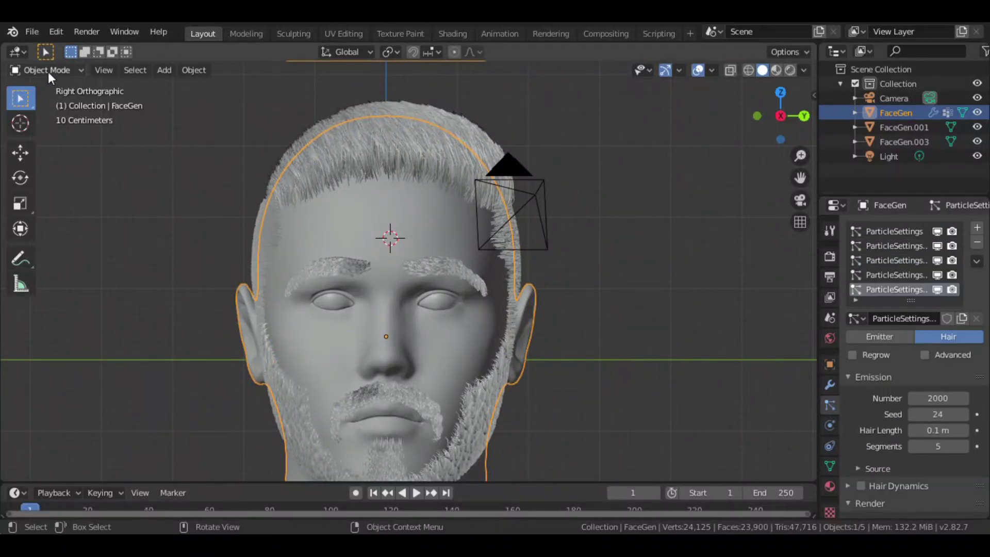
pyautogui.click(47, 71)
pyautogui.click(62, 180)
pyautogui.scroll(4, 196, 172)
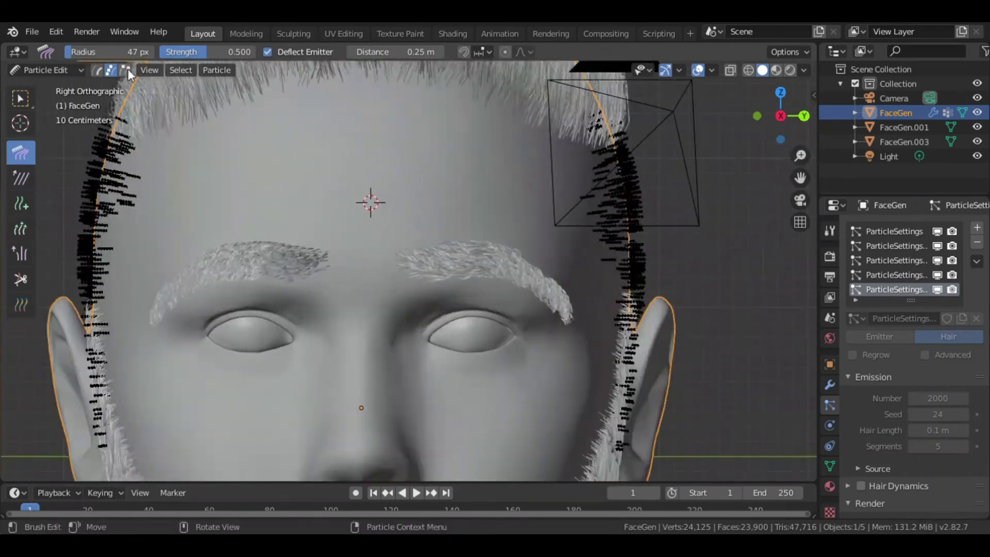
pyautogui.hotkey('ctrl', 'Tab')
pyautogui.click(727, 234)
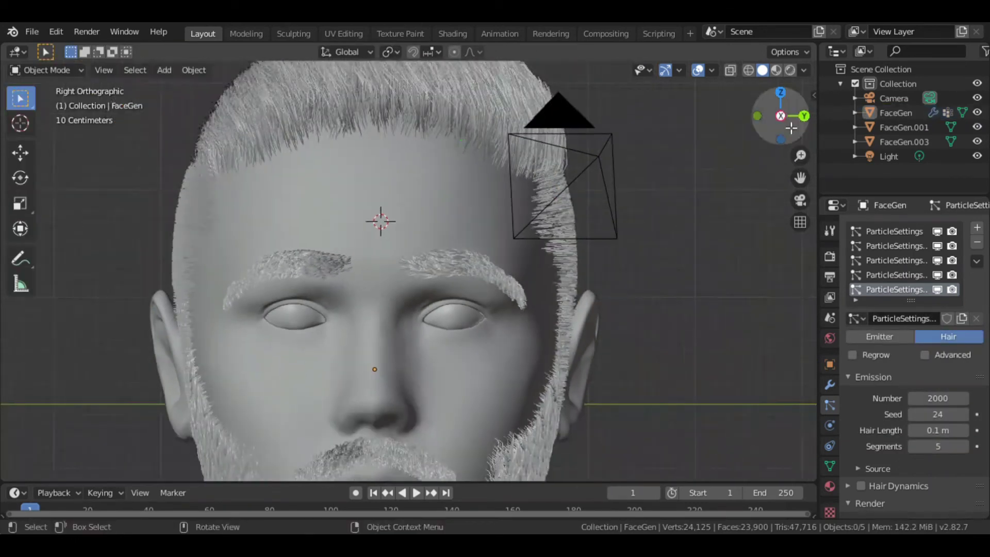
pyautogui.moveTo(726, 234); pyautogui.dragTo(567, 234, button='middle')
# Set the side hair diameter to 60 m at the root and 10 m at the tip
pyautogui.press('z')
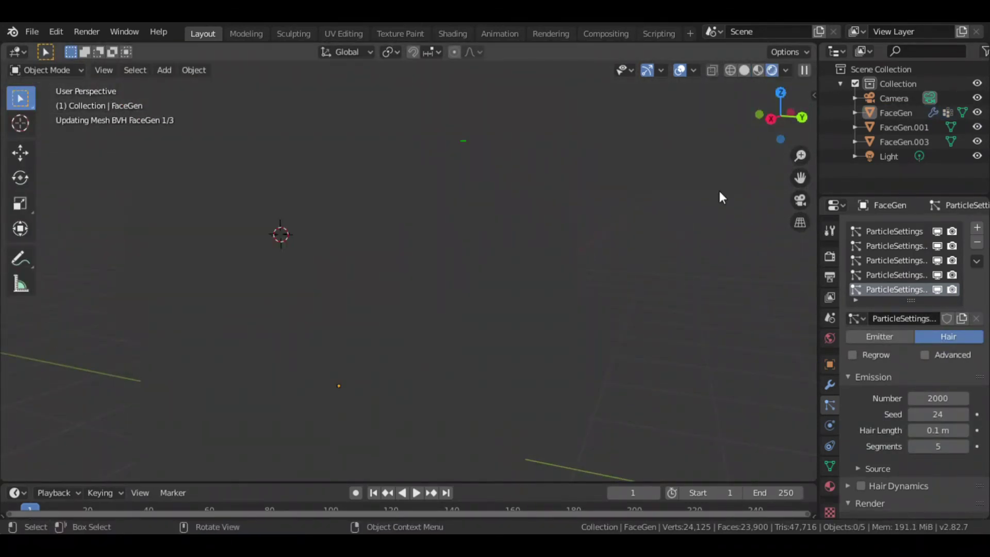
pyautogui.scroll(-3, 912, 361)
pyautogui.scroll(-6, 954, 360)
pyautogui.scroll(2, 954, 360)
pyautogui.scroll(-4, 954, 360)
pyautogui.scroll(-3, 954, 360)
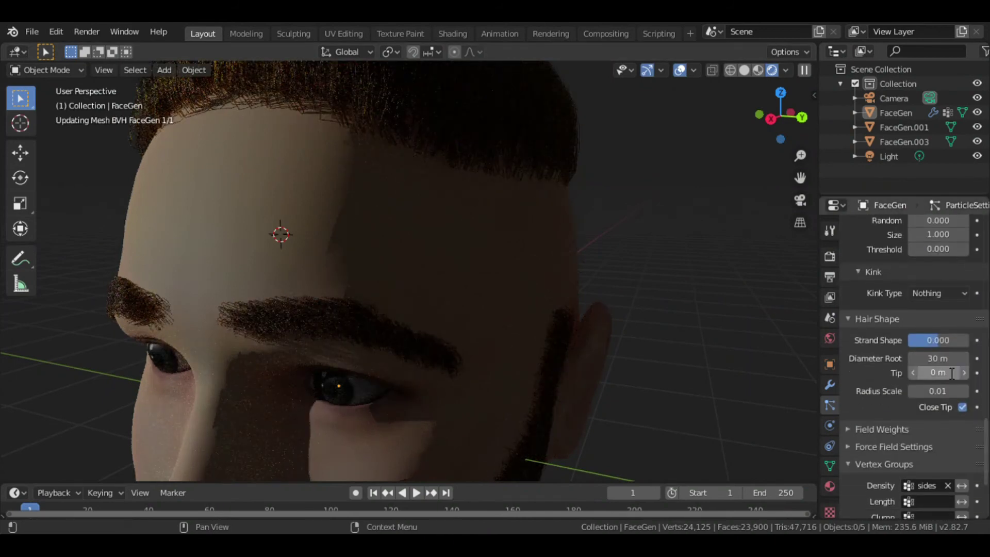
pyautogui.click(951, 373)
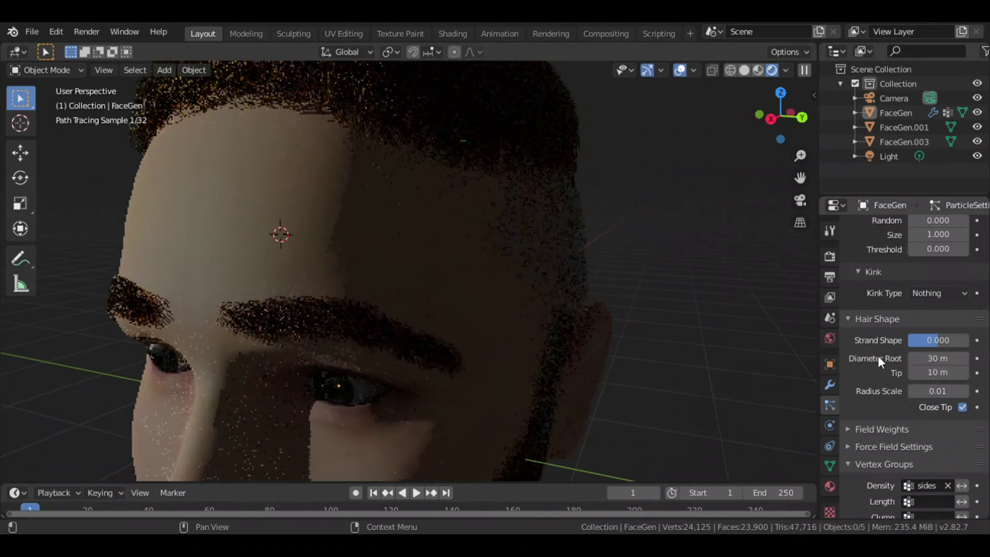
pyautogui.click(943, 361)
pyautogui.press('Return')
pyautogui.click(944, 373)
pyautogui.press('Return')
# Set the children display amount to 30 and check the face through the camera
pyautogui.scroll(10, 895, 280)
pyautogui.click(934, 223)
pyautogui.scroll(-8, 908, 335)
pyautogui.scroll(-3, 907, 335)
pyautogui.click(800, 200)
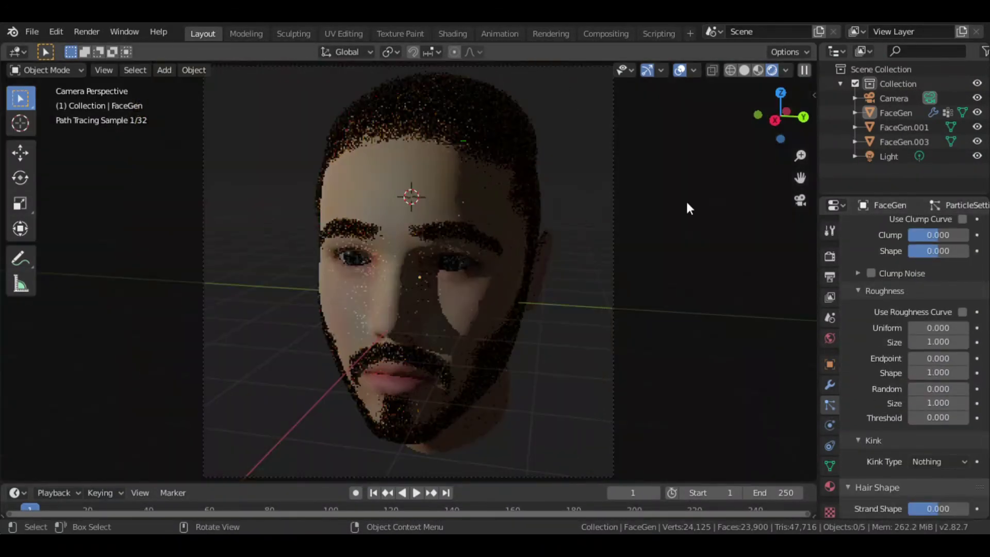
pyautogui.click(774, 120)
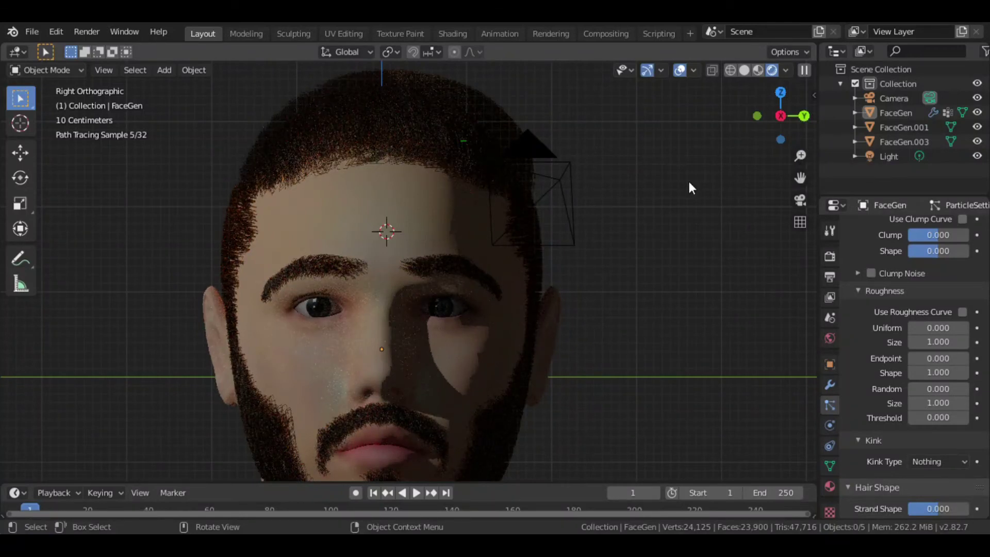
pyautogui.moveTo(800, 155)
pyautogui.mouseDown()
pyautogui.moveTo(800, 170)
pyautogui.moveTo(800, 151)
pyautogui.mouseUp()
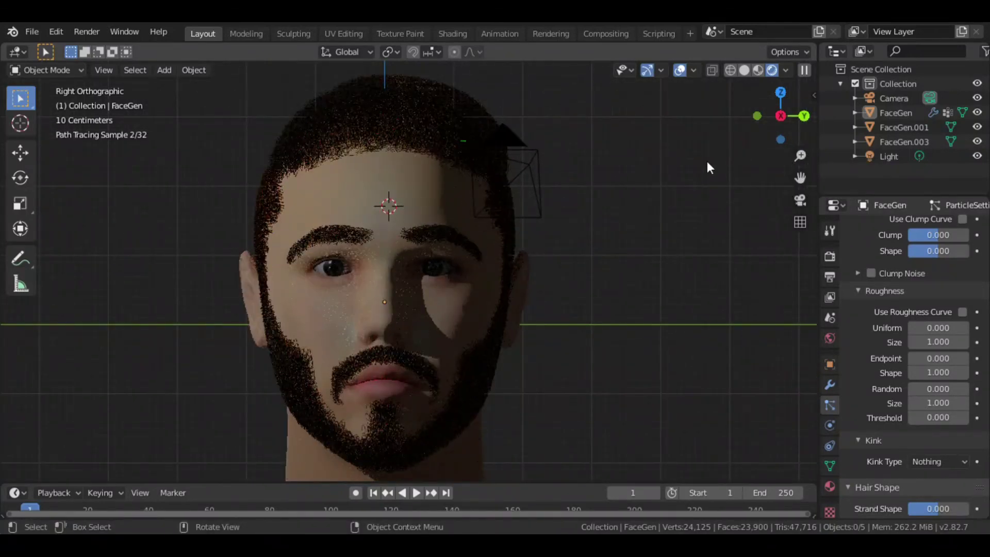
pyautogui.moveTo(781, 117); pyautogui.dragTo(763, 106)
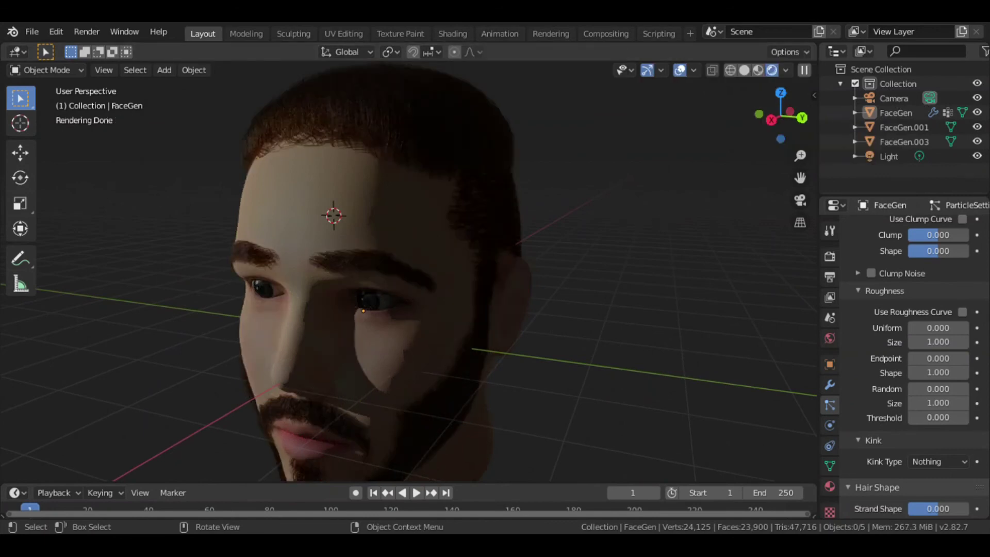
# Reselect the FaceGen head and orbit to inspect its side hair
pyautogui.click(336, 179)
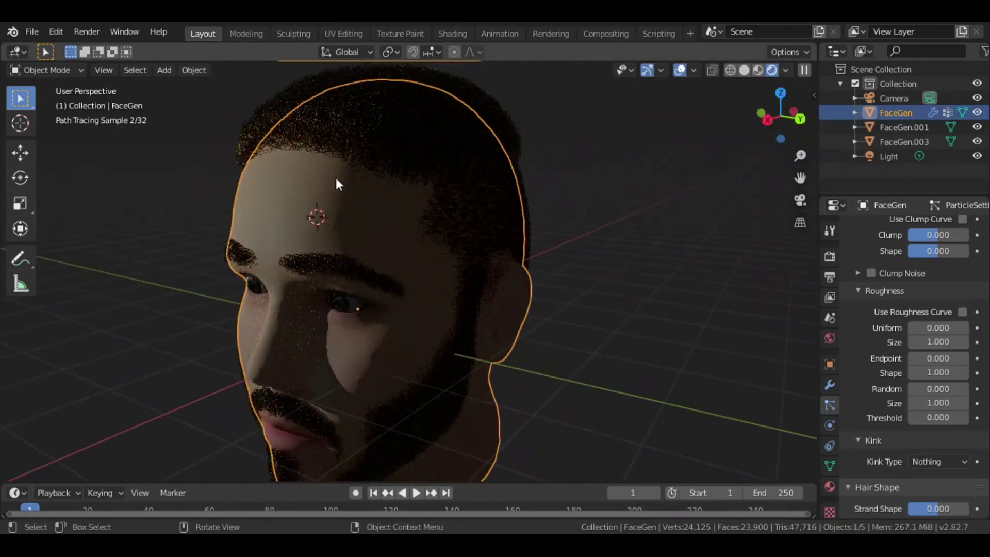
pyautogui.moveTo(614, 148); pyautogui.dragTo(723, 222, button='middle')
pyautogui.click(724, 221)
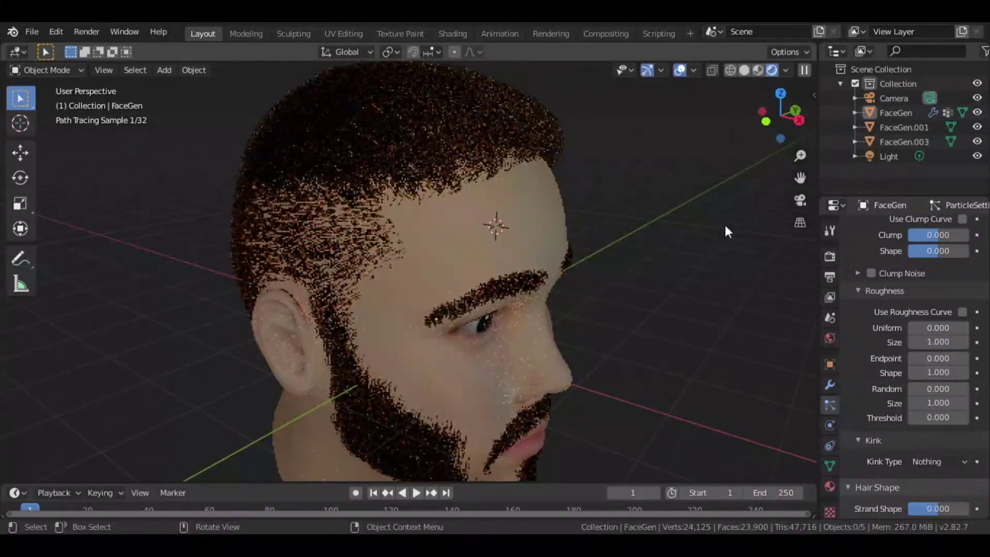
pyautogui.click(502, 218)
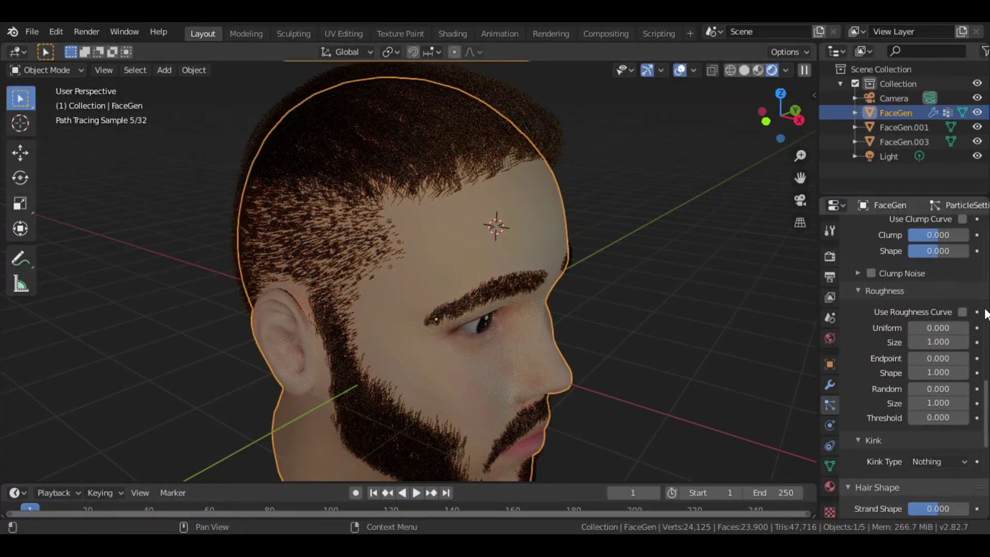
pyautogui.scroll(-5, 913, 361)
pyautogui.scroll(5, 986, 441)
pyautogui.scroll(5, 986, 440)
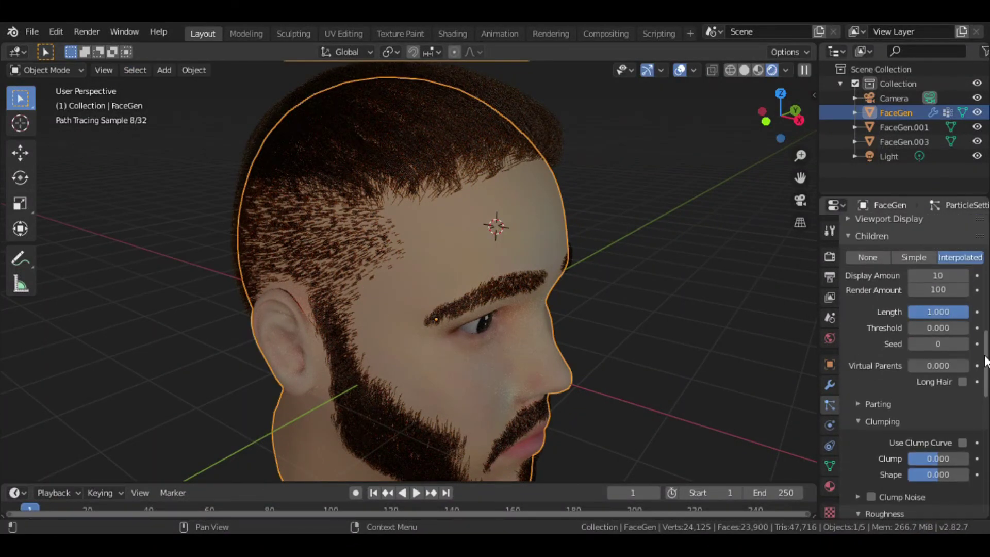
pyautogui.scroll(4, 986, 441)
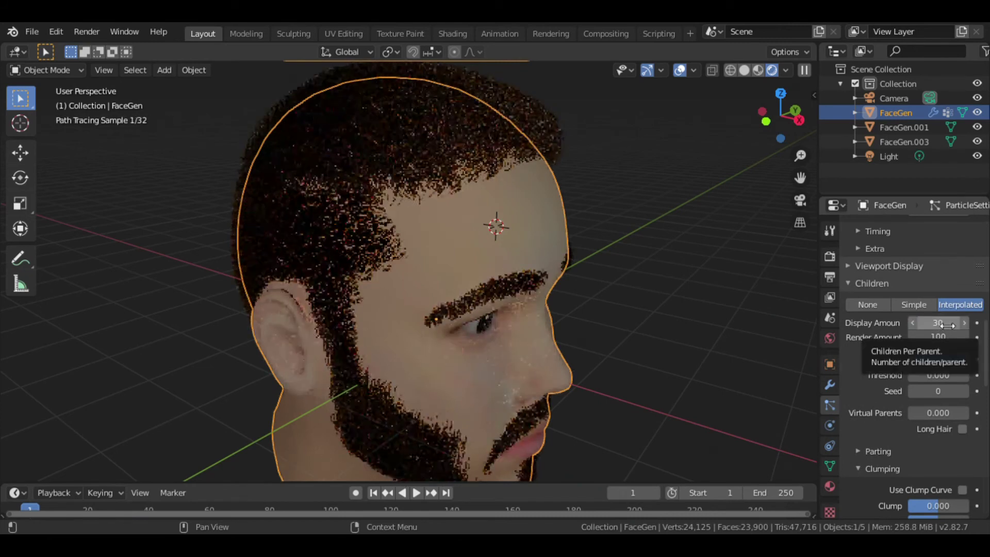
# In Solid Particle Edit, comb one side's hair by the ear and down the back
pyautogui.press('z')
pyautogui.click(617, 218)
pyautogui.click(45, 69)
pyautogui.click(67, 181)
pyautogui.moveTo(774, 129); pyautogui.dragTo(775, 133)
pyautogui.click(775, 133)
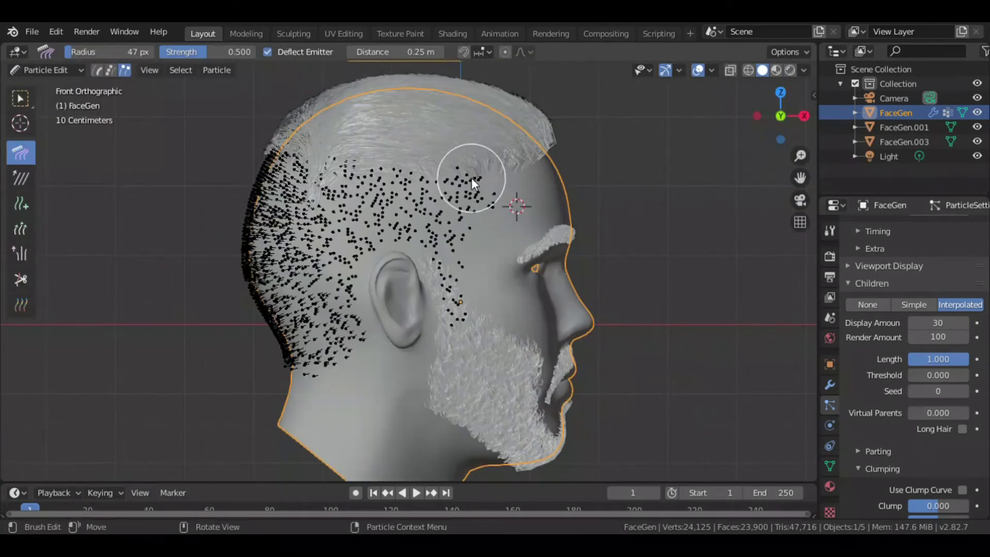
pyautogui.moveTo(394, 236)
pyautogui.mouseDown()
pyautogui.moveTo(306, 351)
pyautogui.moveTo(348, 331)
pyautogui.mouseUp()
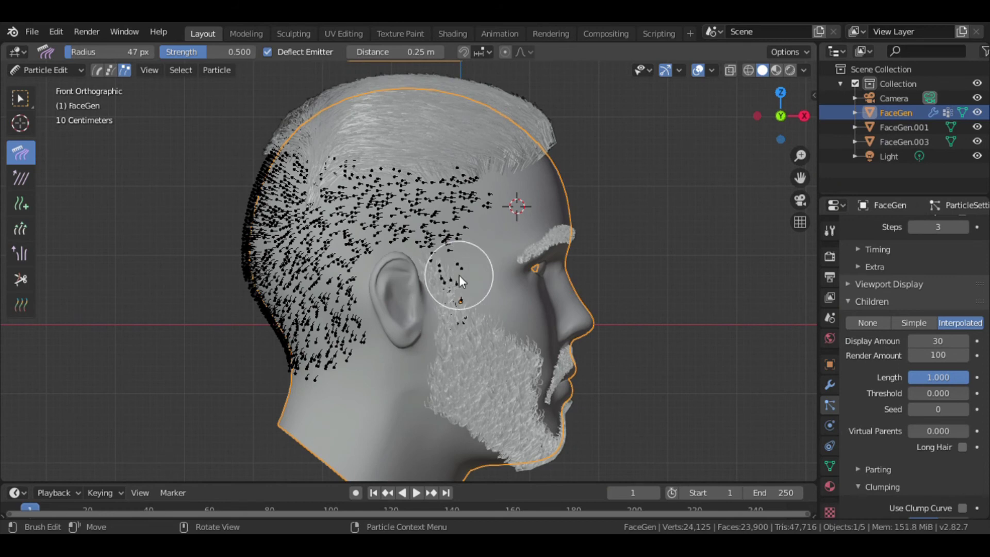
pyautogui.moveTo(254, 326); pyautogui.dragTo(332, 191)
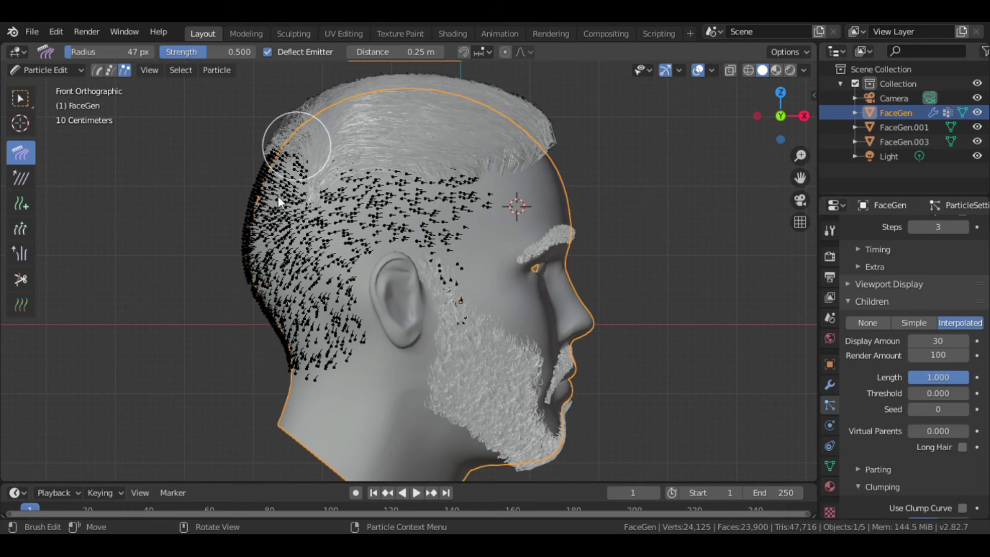
pyautogui.moveTo(238, 236); pyautogui.dragTo(291, 377)
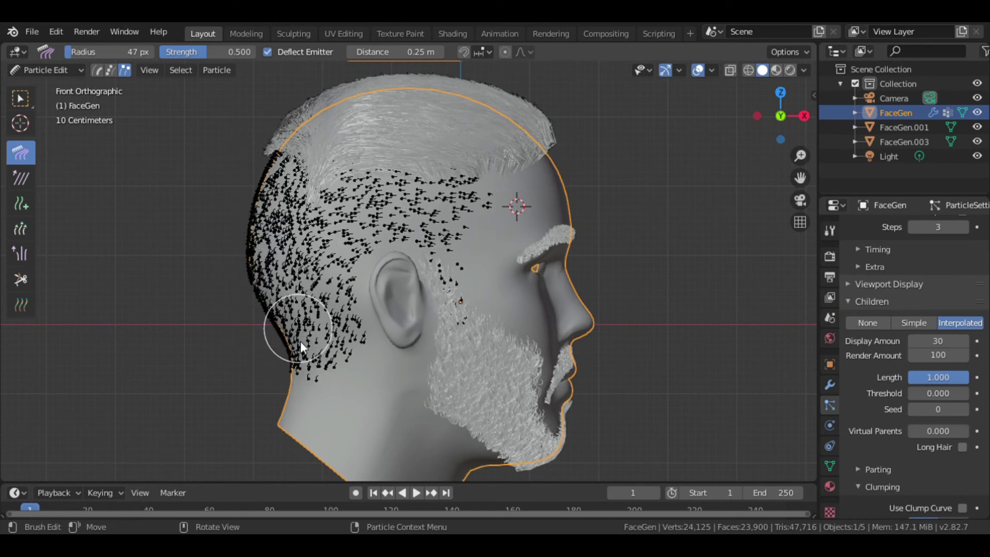
# Comb the other side's hair behind the ear, down to the neck, and over the temple
pyautogui.moveTo(773, 115); pyautogui.dragTo(616, 144)
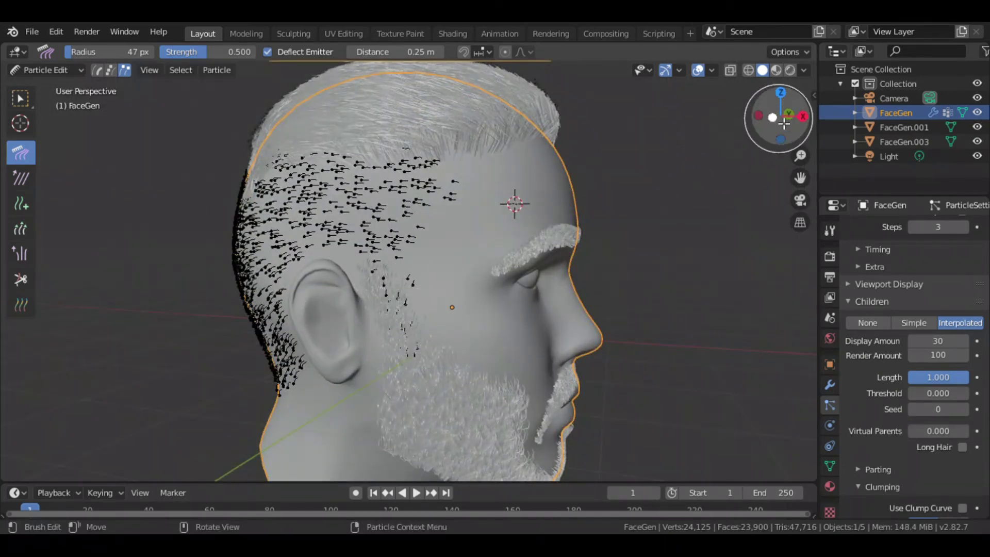
pyautogui.moveTo(779, 116); pyautogui.dragTo(747, 119)
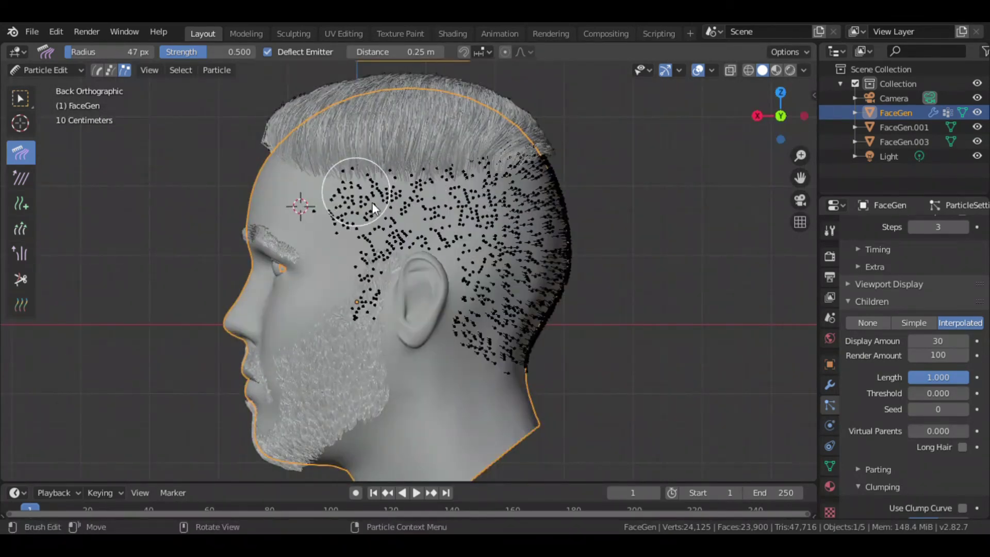
pyautogui.moveTo(366, 208); pyautogui.dragTo(401, 216)
pyautogui.moveTo(493, 176)
pyautogui.mouseDown()
pyautogui.moveTo(371, 217)
pyautogui.moveTo(489, 258)
pyautogui.moveTo(478, 302)
pyautogui.mouseUp()
pyautogui.moveTo(475, 267)
pyautogui.mouseDown()
pyautogui.moveTo(512, 305)
pyautogui.moveTo(506, 378)
pyautogui.mouseUp()
pyautogui.moveTo(552, 246); pyautogui.dragTo(520, 368)
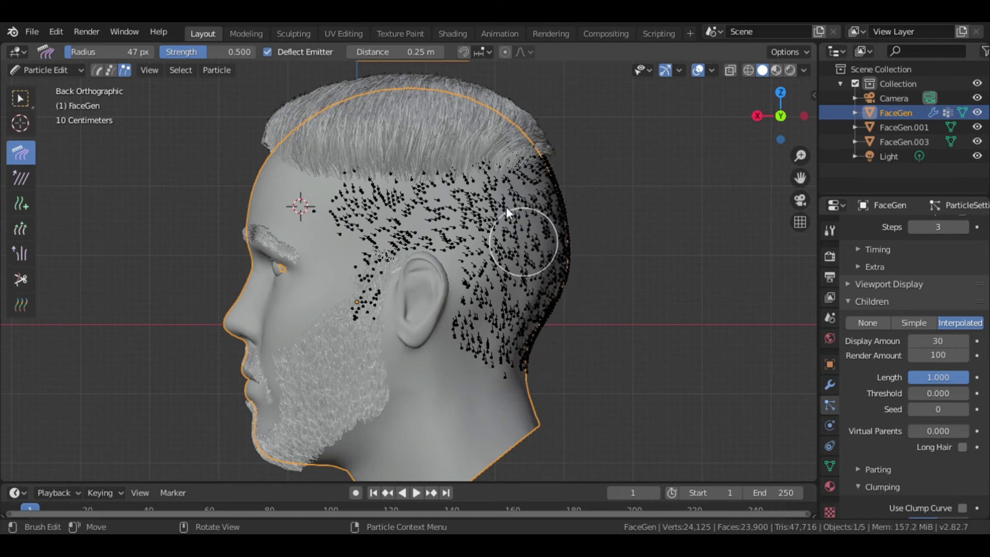
pyautogui.moveTo(351, 191); pyautogui.dragTo(376, 215)
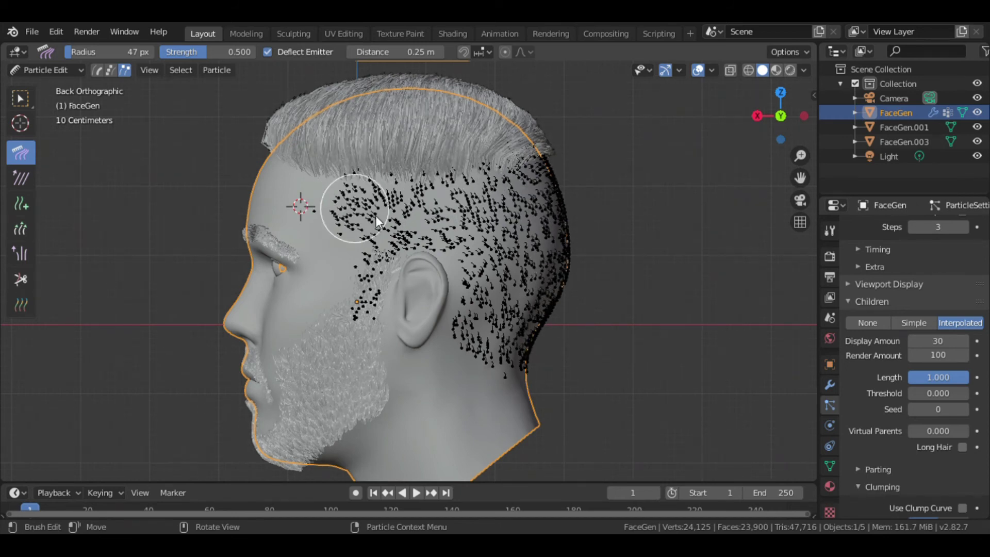
pyautogui.moveTo(371, 297); pyautogui.dragTo(336, 226)
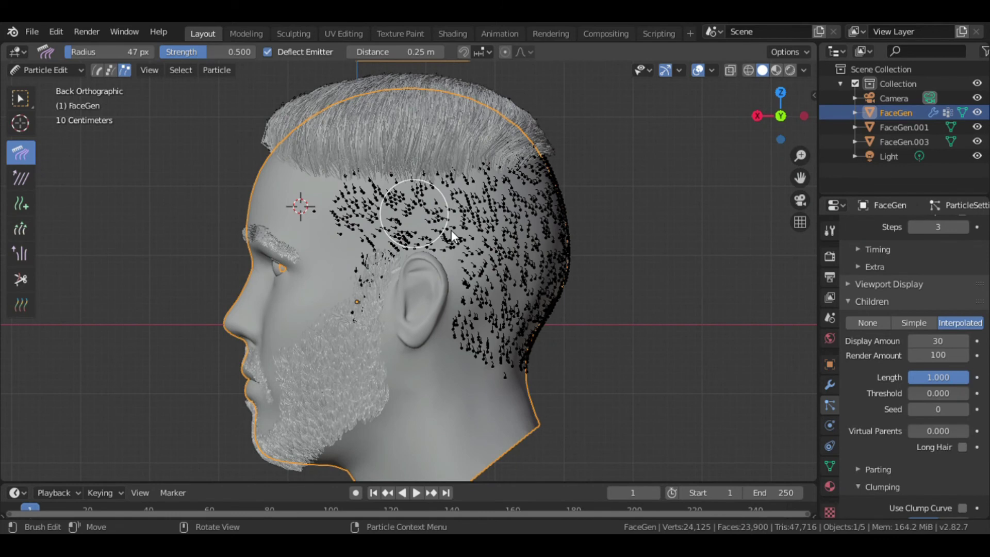
# Switch to Rendered shading and return to Object Mode
pyautogui.press('z')
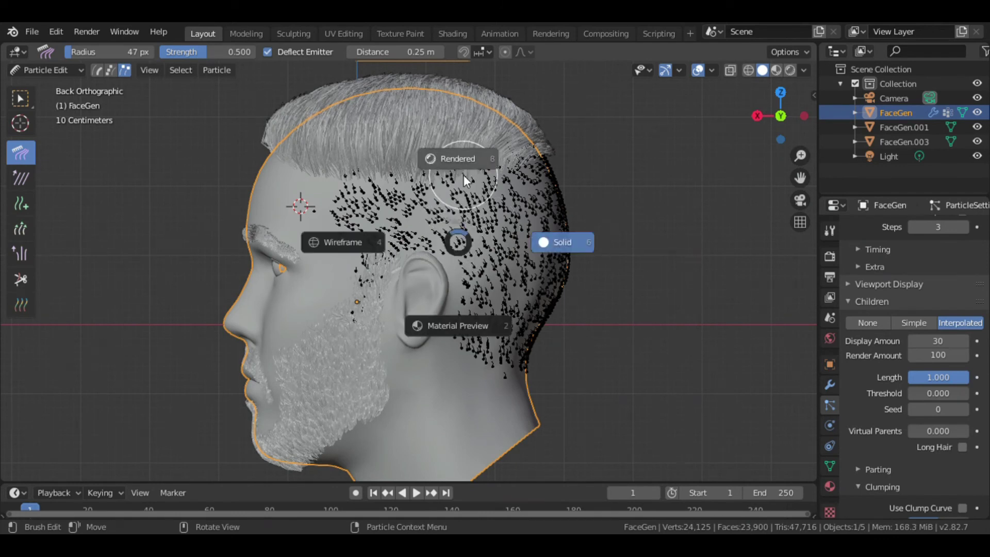
pyautogui.click(458, 156)
pyautogui.click(46, 70)
pyautogui.click(757, 116)
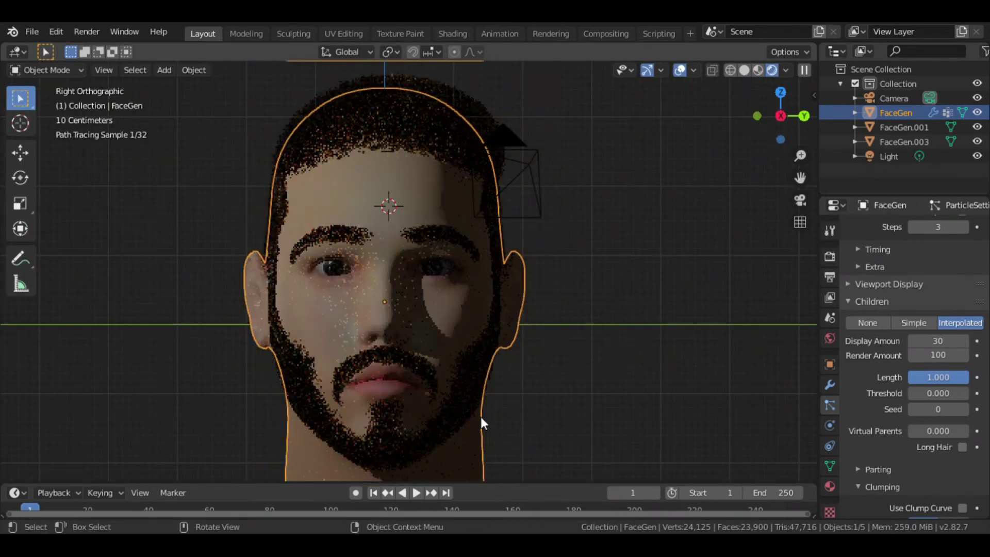
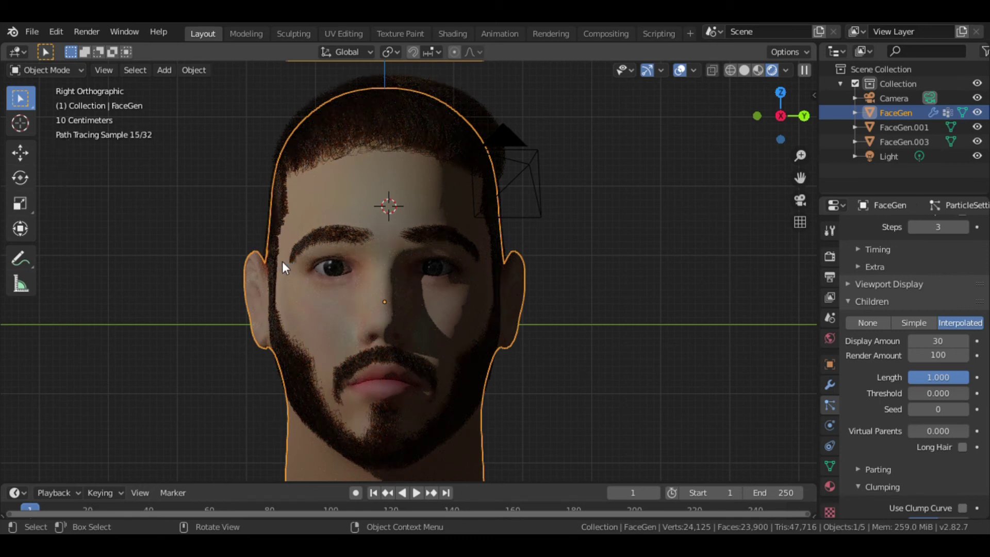
# Orbit the head to an angled view and switch the viewport to Solid shading
pyautogui.moveTo(781, 116); pyautogui.dragTo(693, 336)
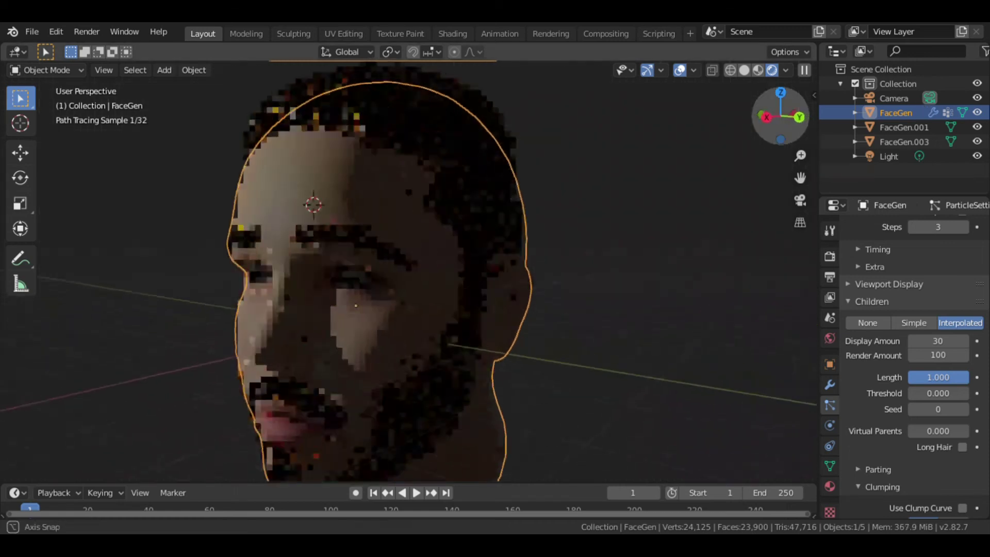
pyautogui.scroll(-5, 946, 277)
pyautogui.scroll(-3, 946, 277)
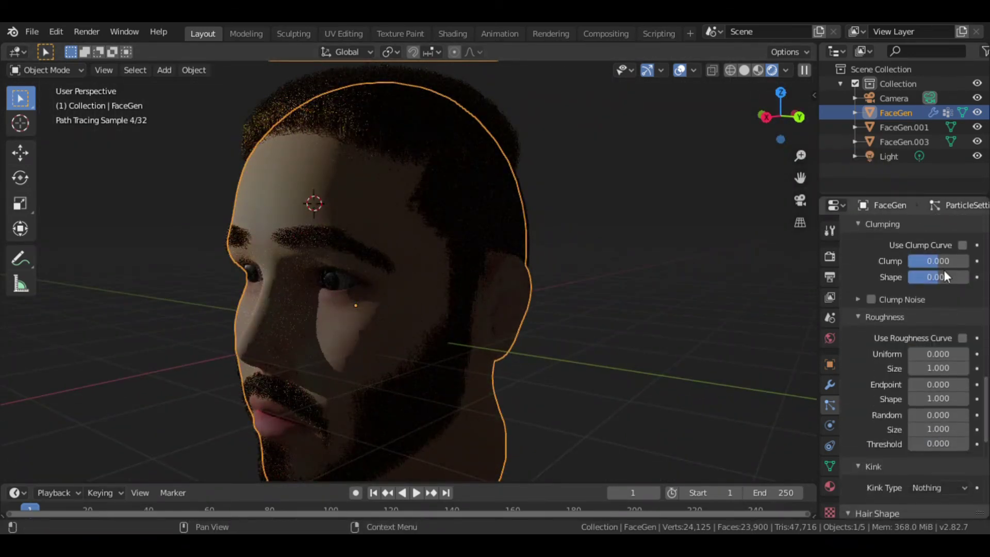
pyautogui.scroll(-4, 946, 309)
pyautogui.press('z')
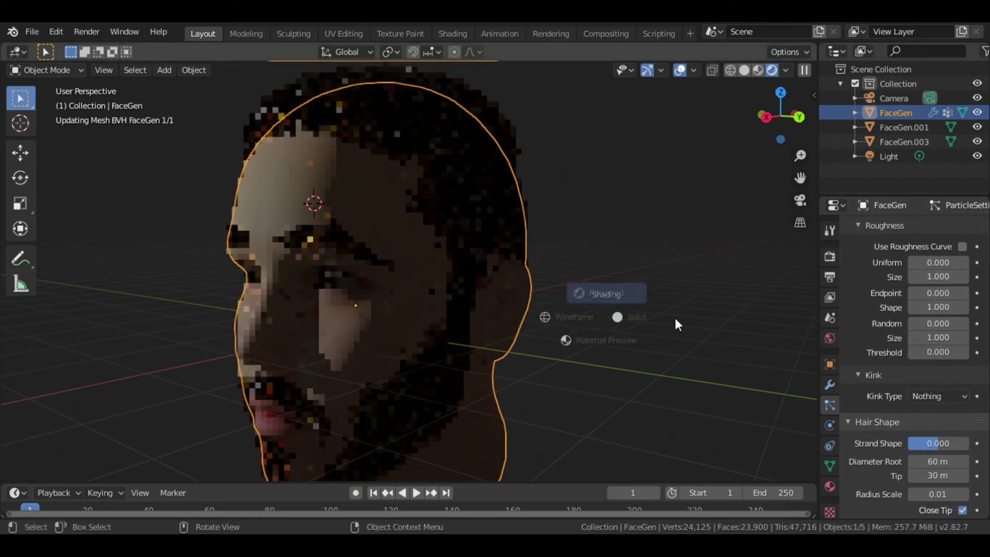
pyautogui.click(675, 317)
# From a side profile, reset the children Roughness Random value to 0
pyautogui.moveTo(780, 116)
pyautogui.mouseDown()
pyautogui.moveTo(758, 118)
pyautogui.moveTo(804, 134)
pyautogui.mouseUp()
pyautogui.scroll(8, 973, 351)
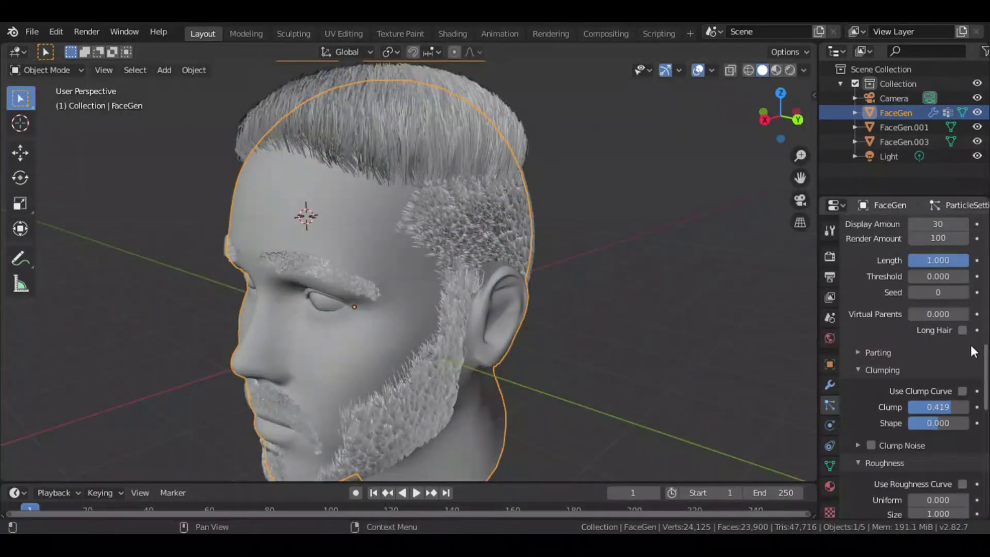
pyautogui.scroll(-2, 945, 427)
pyautogui.scroll(-8, 945, 412)
pyautogui.scroll(-2, 941, 360)
pyautogui.scroll(2, 938, 340)
pyautogui.press('BackSpace')
# Check the available Kink Type options in the Children panel
pyautogui.scroll(-4, 935, 337)
pyautogui.click(930, 325)
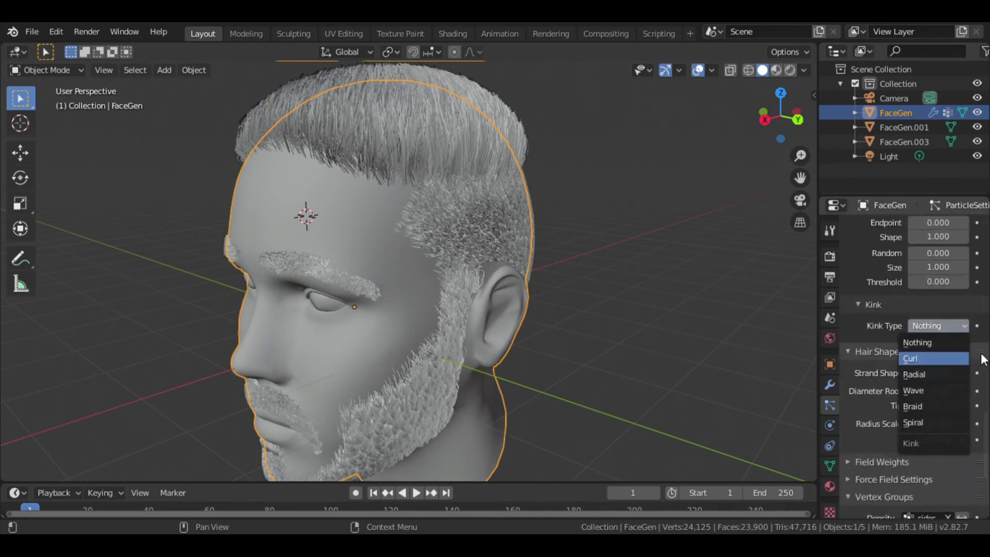
pyautogui.scroll(10, 928, 387)
pyautogui.scroll(10, 917, 335)
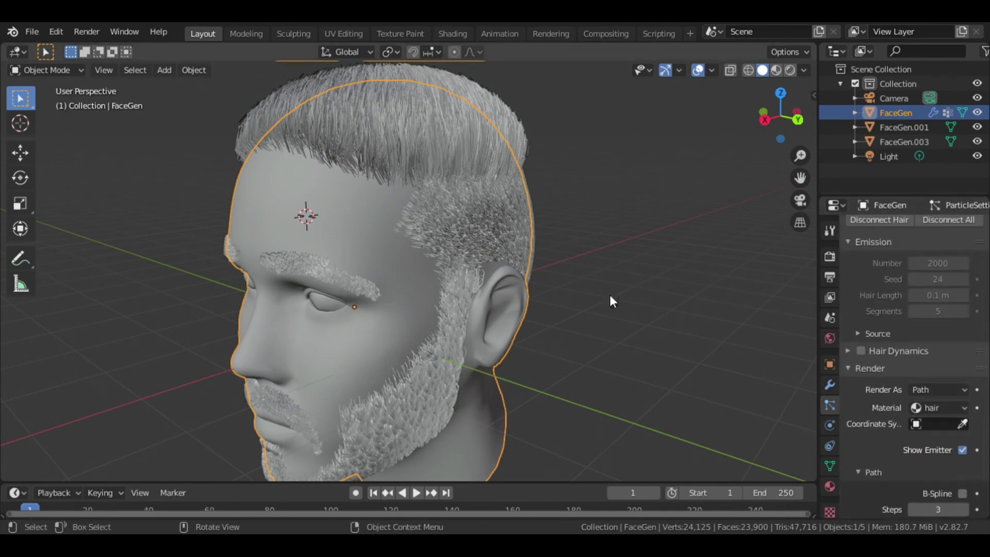
pyautogui.click(771, 70)
# Move the camera 0.137 m along its local X axis to reframe the head
pyautogui.press('KP_0')
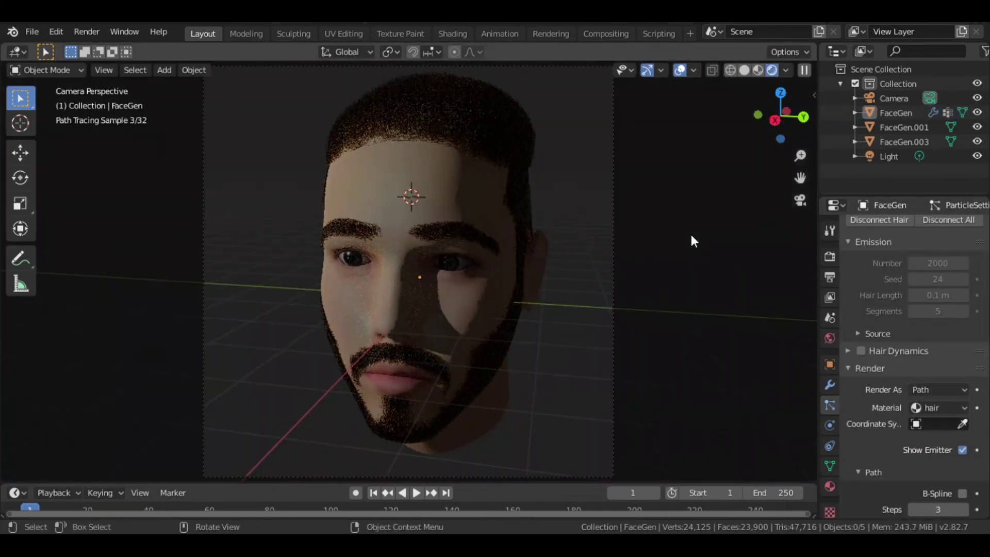
pyautogui.click(893, 98)
pyautogui.press('g')
pyautogui.press('x')
pyautogui.press('x')
pyautogui.click(562, 225)
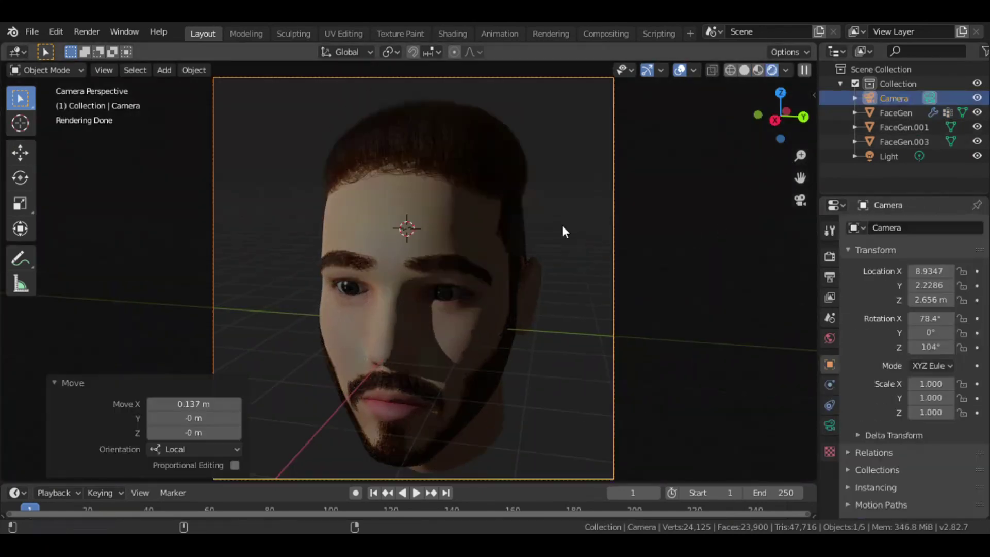
pyautogui.moveTo(780, 116); pyautogui.dragTo(789, 119)
# Switch to the right orthographic view in Solid shading with the camera active
pyautogui.press('KP_3')
pyautogui.press('z')
pyautogui.click(633, 352)
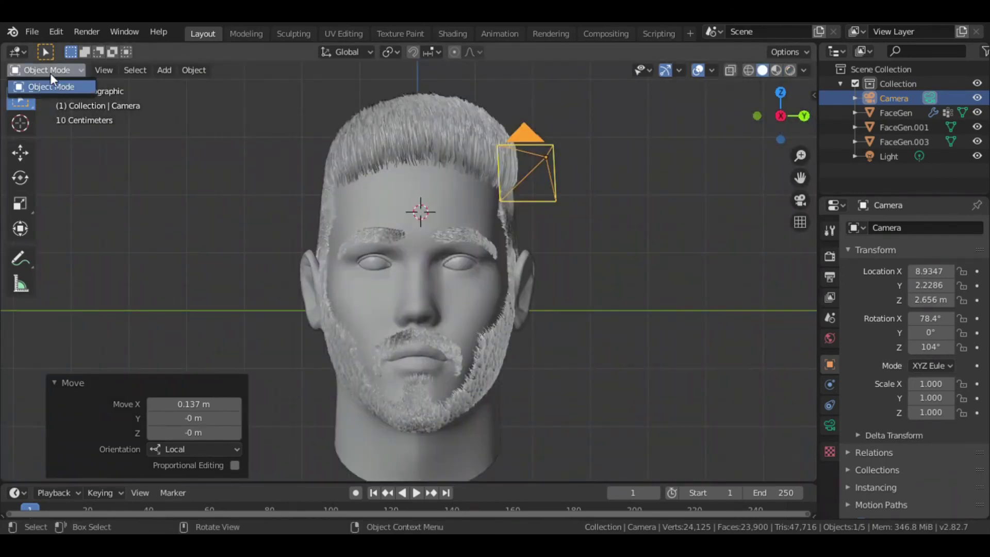
pyautogui.click(518, 159)
# Hide the camera and put the FaceGen head into Weight Paint mode
pyautogui.press('h')
pyautogui.click(339, 223)
pyautogui.click(45, 70)
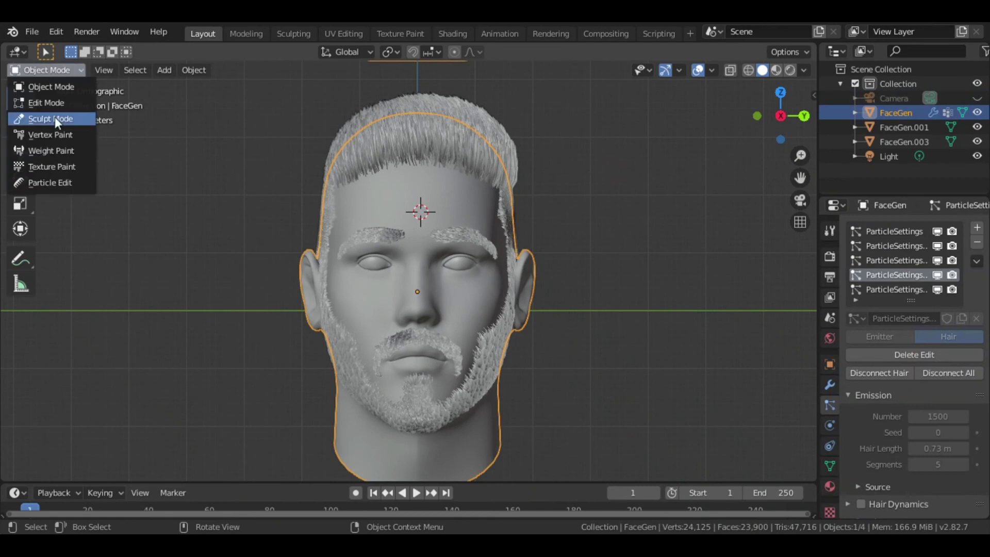
pyautogui.click(54, 150)
pyautogui.moveTo(781, 116)
pyautogui.mouseDown()
pyautogui.moveTo(793, 118)
pyautogui.moveTo(748, 121)
pyautogui.mouseUp()
pyautogui.click(780, 115)
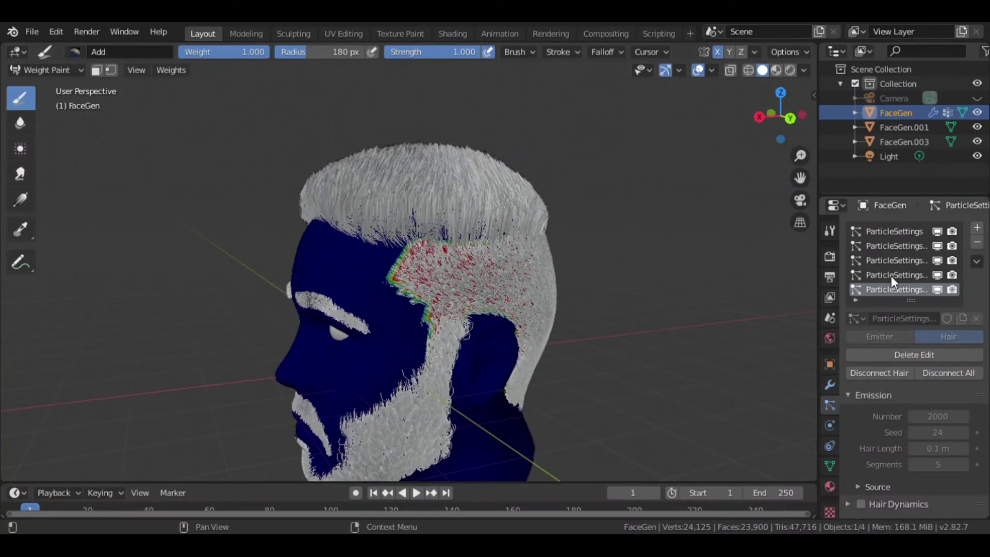
# Blur the 'top hair' vertex group along the forehead hairline with a 31 px Blur brush
pyautogui.click(829, 466)
pyautogui.click(880, 318)
pyautogui.click(790, 118)
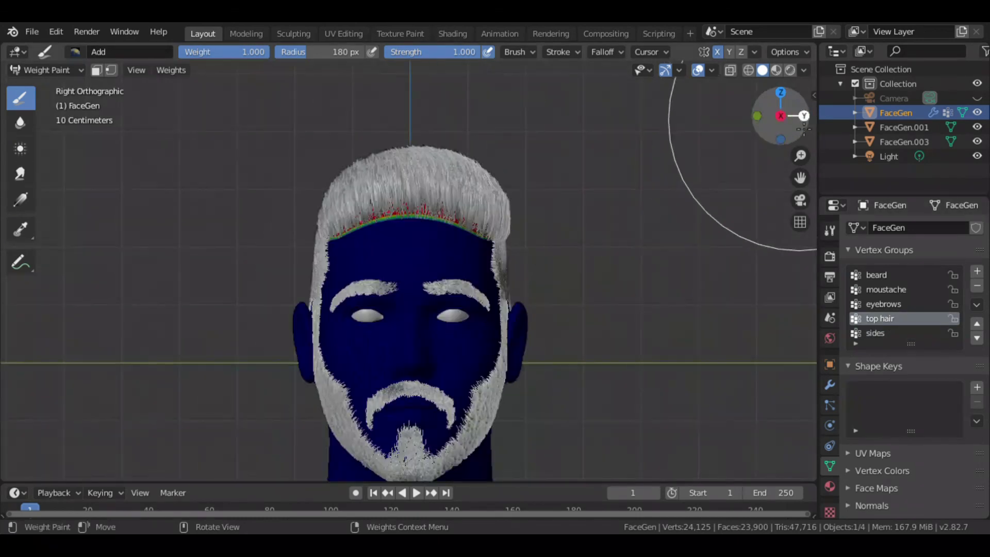
pyautogui.press('f')
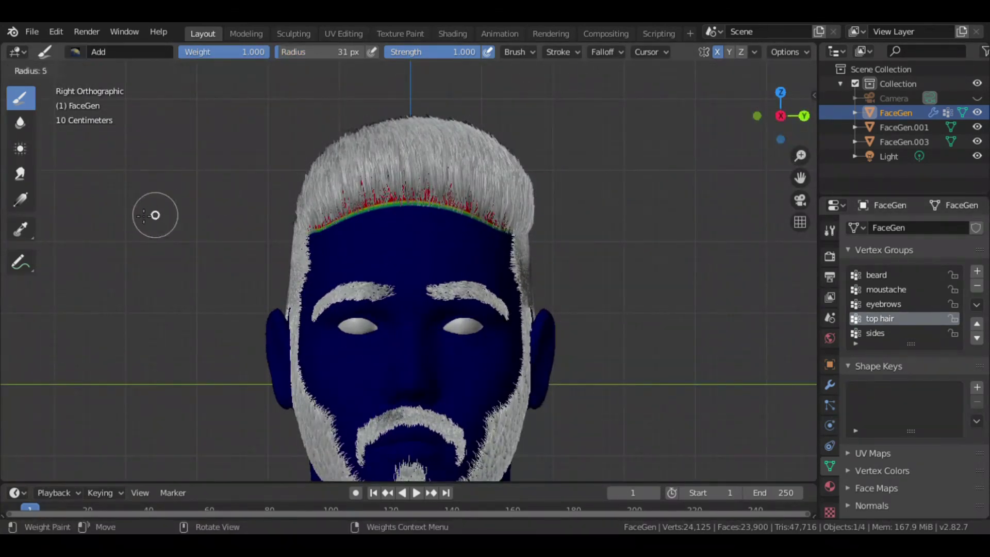
pyautogui.click(49, 202)
pyautogui.click(20, 122)
pyautogui.moveTo(420, 215)
pyautogui.mouseDown()
pyautogui.moveTo(392, 199)
pyautogui.moveTo(352, 214)
pyautogui.moveTo(440, 204)
pyautogui.moveTo(400, 209)
pyautogui.moveTo(393, 187)
pyautogui.moveTo(393, 203)
pyautogui.moveTo(422, 211)
pyautogui.moveTo(416, 203)
pyautogui.mouseUp()
# Return the head to Object Mode and reselect the FaceGen mesh
pyautogui.click(46, 70)
pyautogui.click(73, 86)
pyautogui.moveTo(73, 86)
pyautogui.mouseDown(button='middle')
pyautogui.moveTo(760, 150)
pyautogui.moveTo(561, 221)
pyautogui.mouseUp(button='middle')
pyautogui.click(760, 150)
pyautogui.click(562, 223)
pyautogui.click(47, 69)
# Blur the temple edge of the 'sides' vertex group weights with a 7 px brush
pyautogui.click(42, 151)
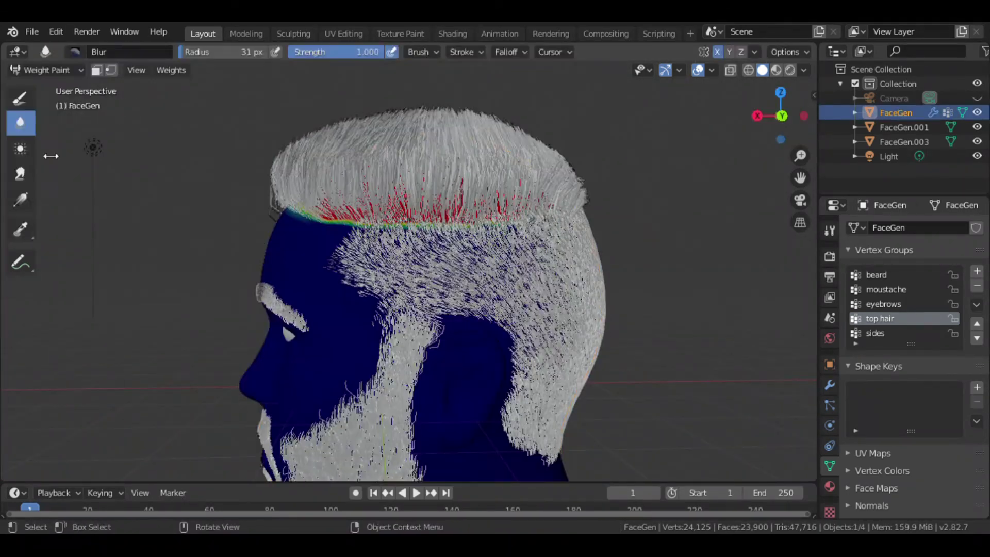
pyautogui.click(863, 334)
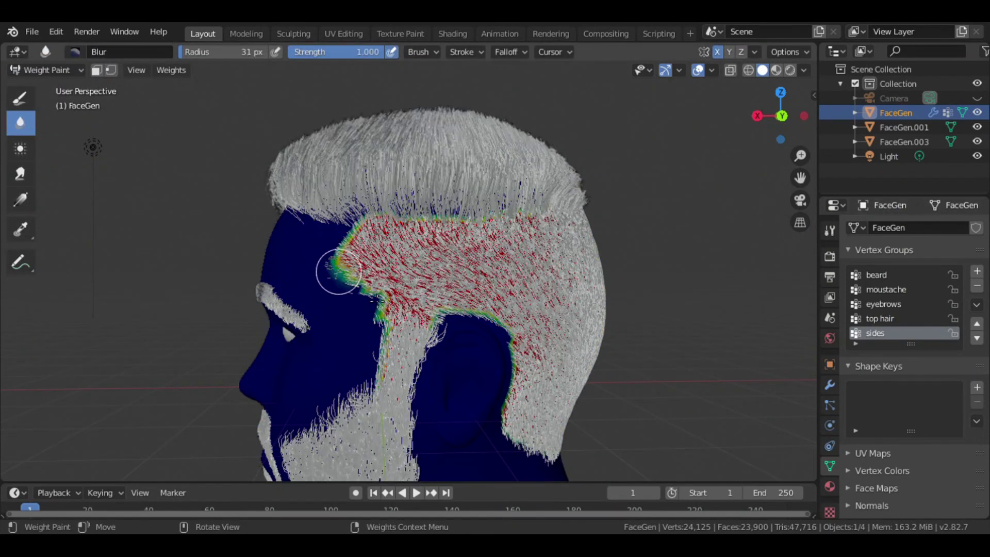
pyautogui.moveTo(331, 261); pyautogui.dragTo(425, 277)
pyautogui.hotkey('ctrl', 'z')
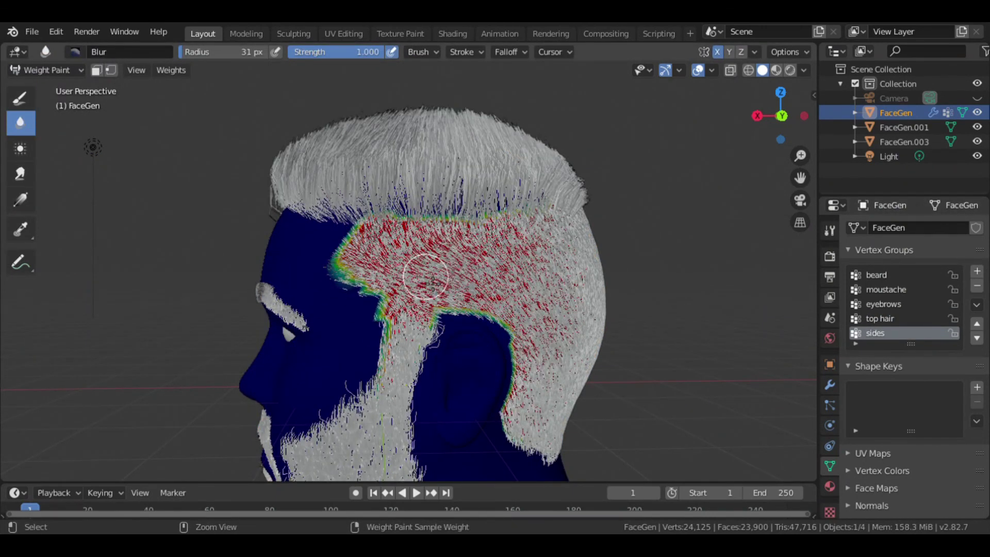
pyautogui.hotkey('ctrl', 'z')
pyautogui.click(874, 333)
pyautogui.moveTo(348, 254)
pyautogui.mouseDown()
pyautogui.moveTo(339, 249)
pyautogui.moveTo(382, 328)
pyautogui.moveTo(379, 369)
pyautogui.mouseUp()
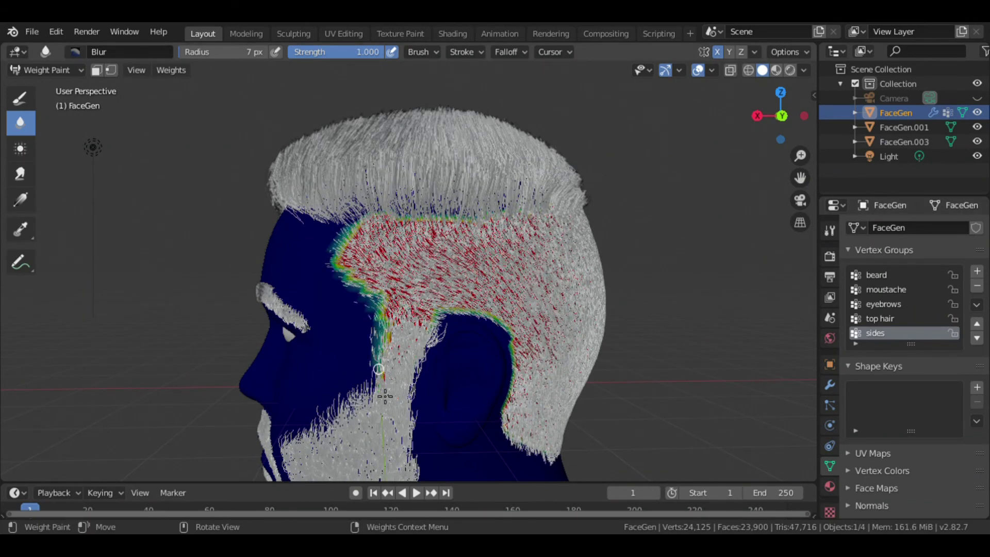
# Return to Object Mode and view the head in Rendered shading
pyautogui.press('z')
pyautogui.click(43, 69)
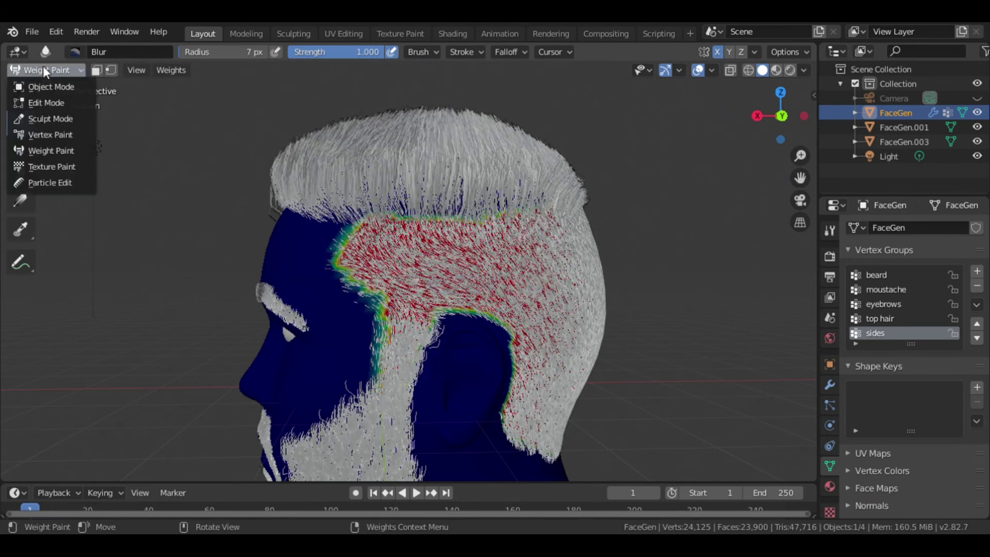
pyautogui.moveTo(768, 116); pyautogui.dragTo(771, 120)
pyautogui.press('z')
pyautogui.click(503, 143)
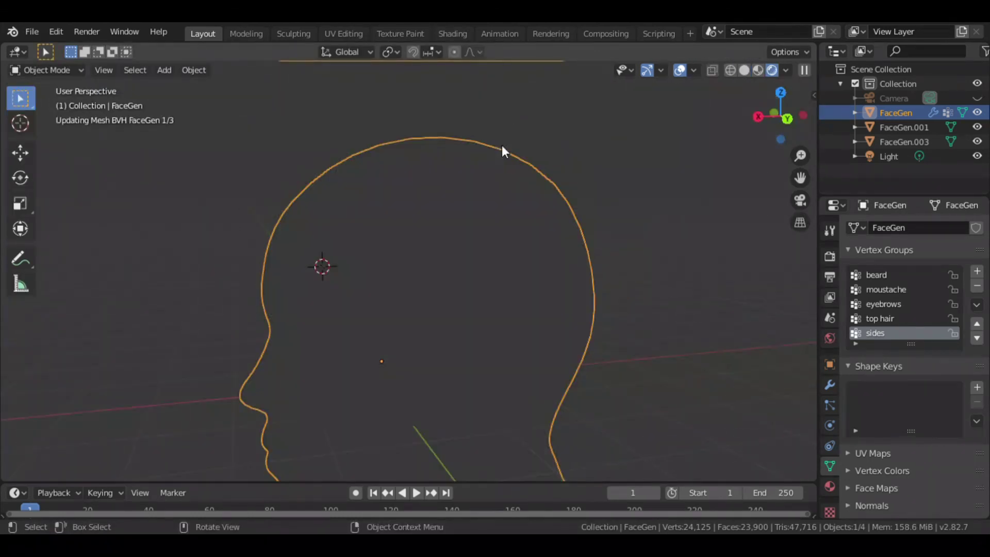